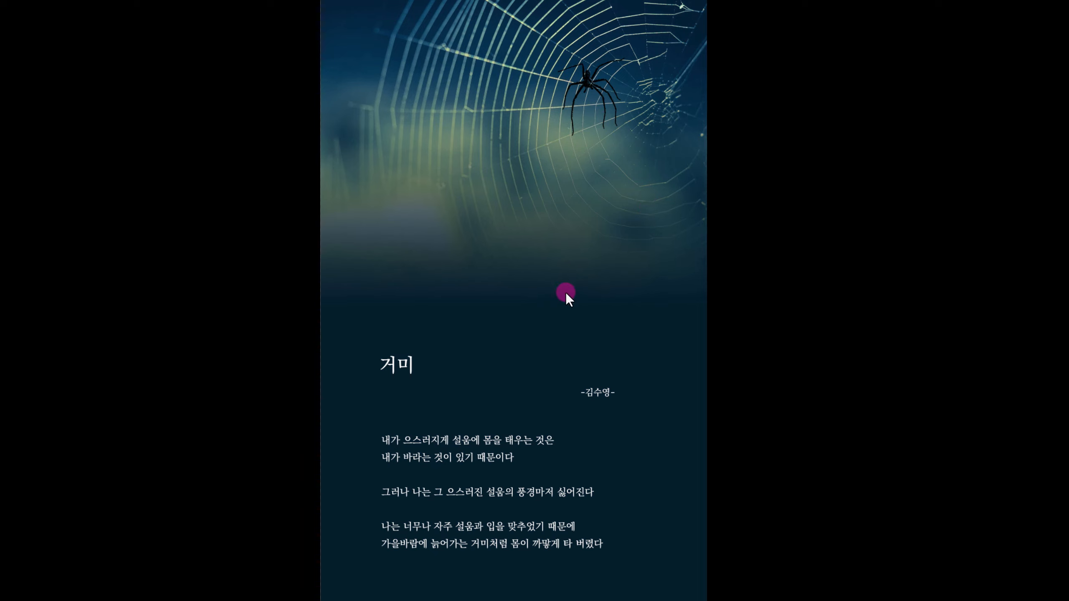
# Step: Leave full-screen view and close the finished spider poem image
pyautogui.click(578, 281)
pyautogui.press('f')
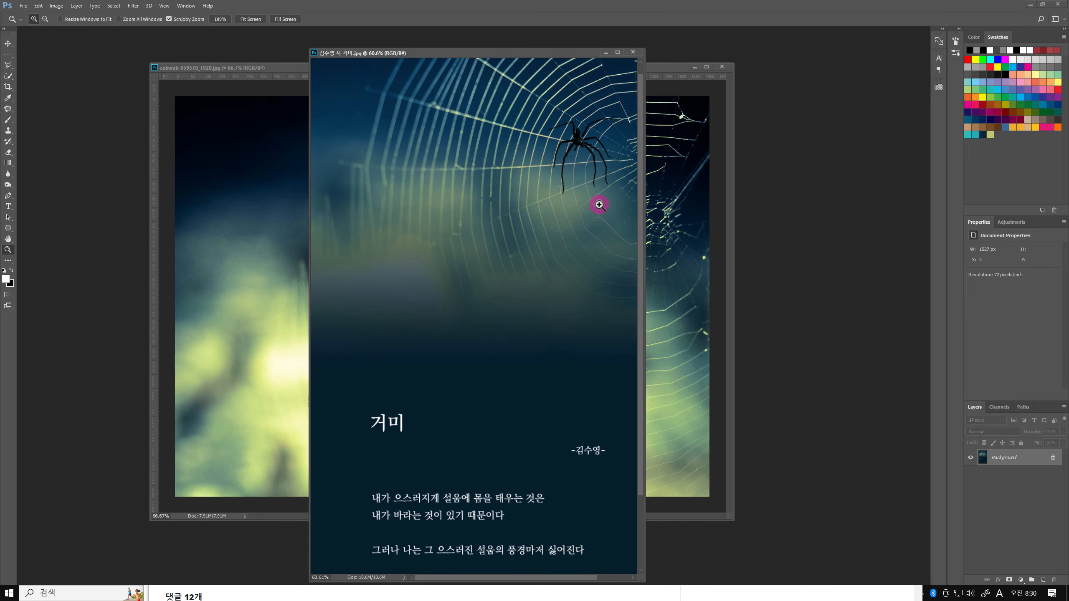
pyautogui.click(632, 52)
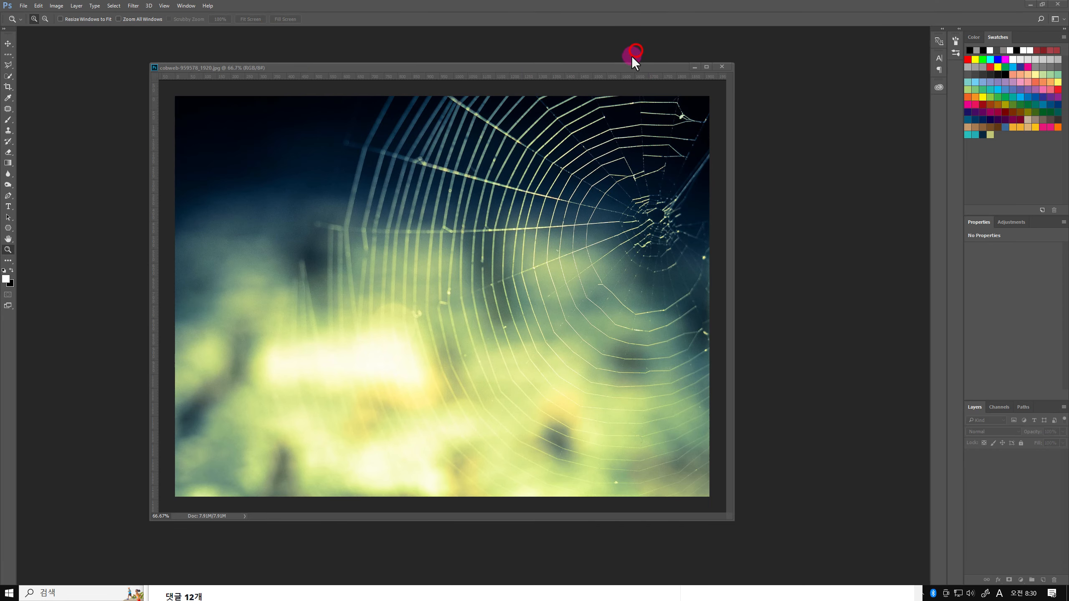
# Step: Zoom the cobweb image out to about 50% and arrange its window beside the spider PNG's window
pyautogui.keyDown('alt'); pyautogui.click(557, 150); pyautogui.keyUp('alt')
pyautogui.keyDown('alt'); pyautogui.click(557, 150); pyautogui.keyUp('alt')
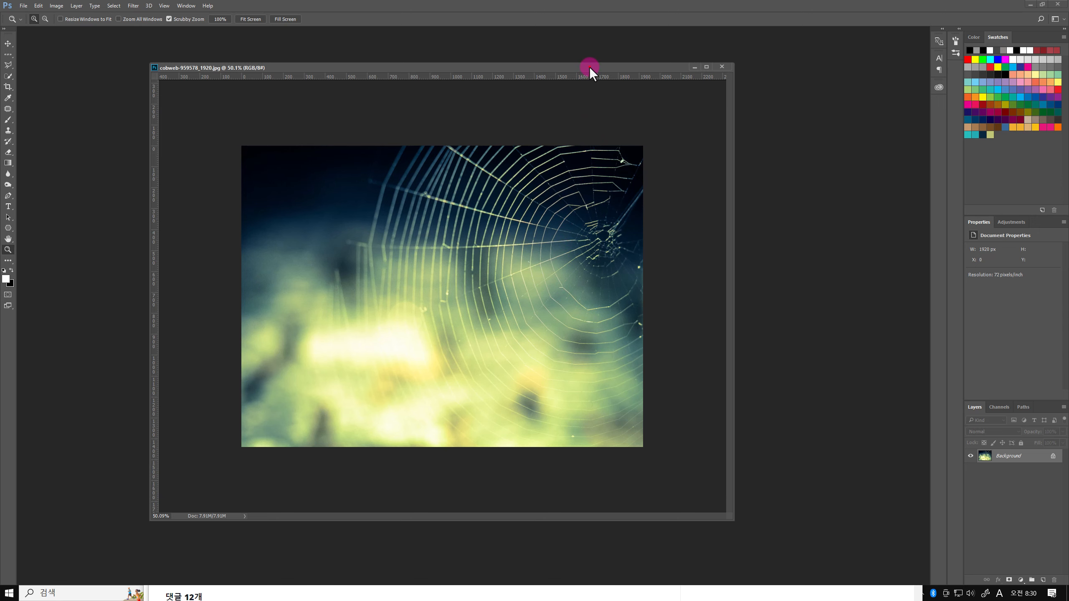
pyautogui.moveTo(589, 67); pyautogui.dragTo(583, 57)
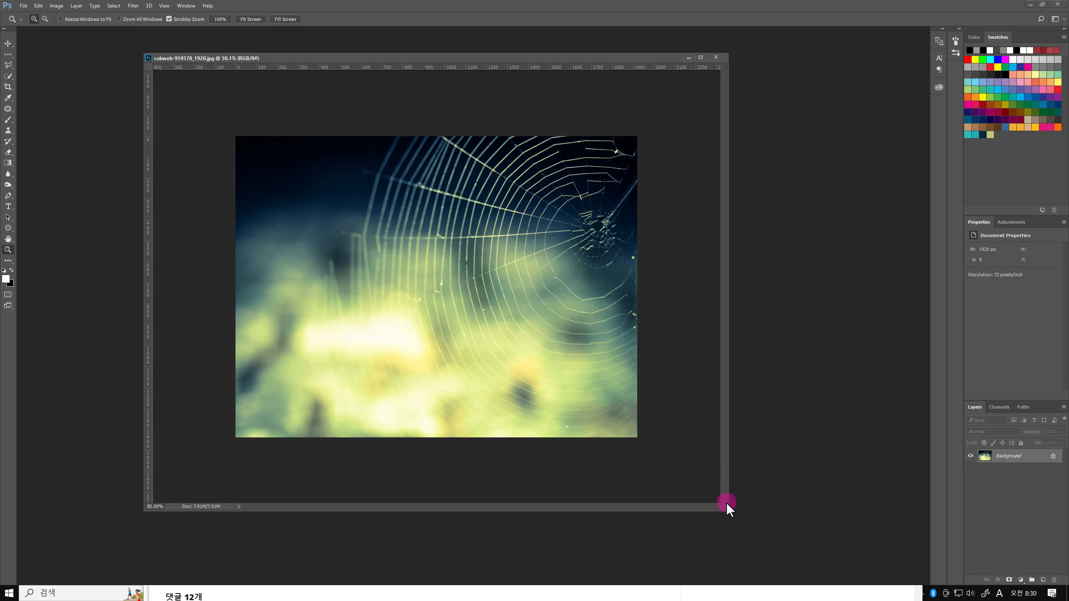
pyautogui.moveTo(726, 507); pyautogui.dragTo(730, 520)
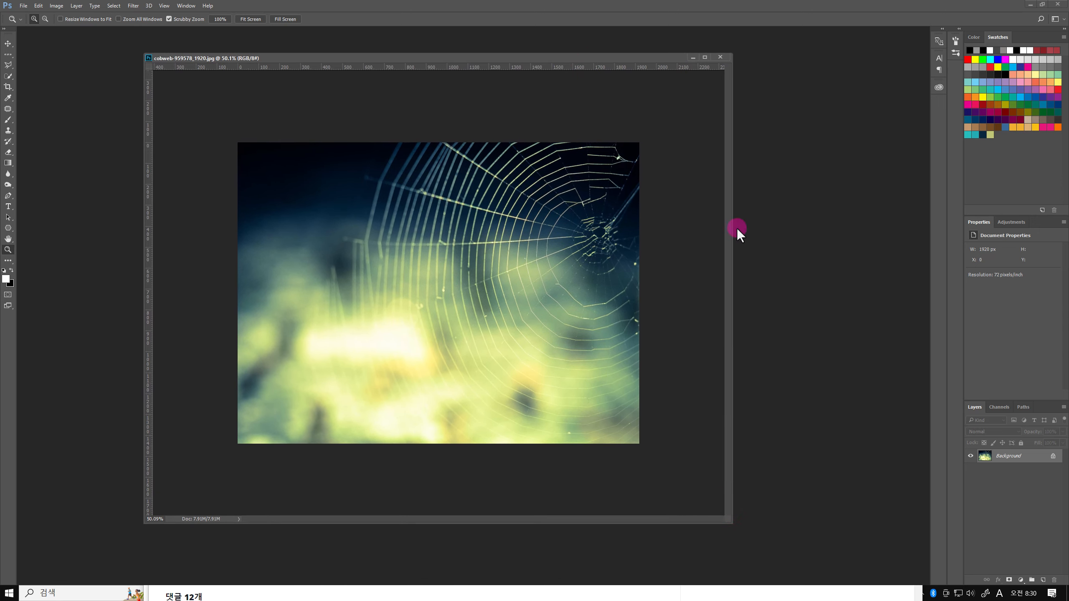
pyautogui.moveTo(569, 55); pyautogui.dragTo(635, 81)
pyautogui.hotkey('ctrl', 'Tab')
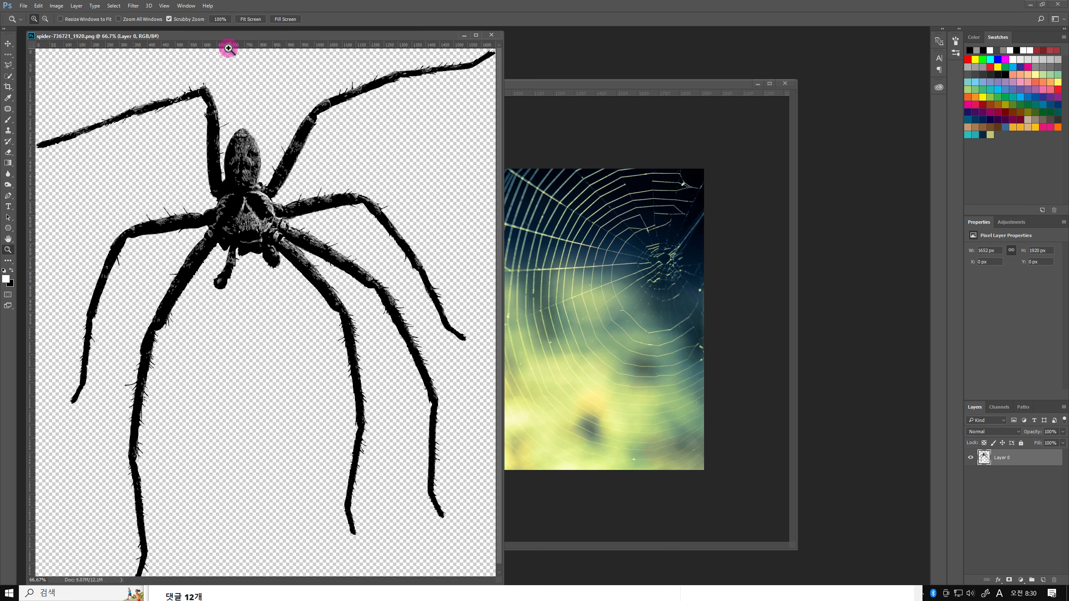
pyautogui.moveTo(219, 32); pyautogui.dragTo(218, 35)
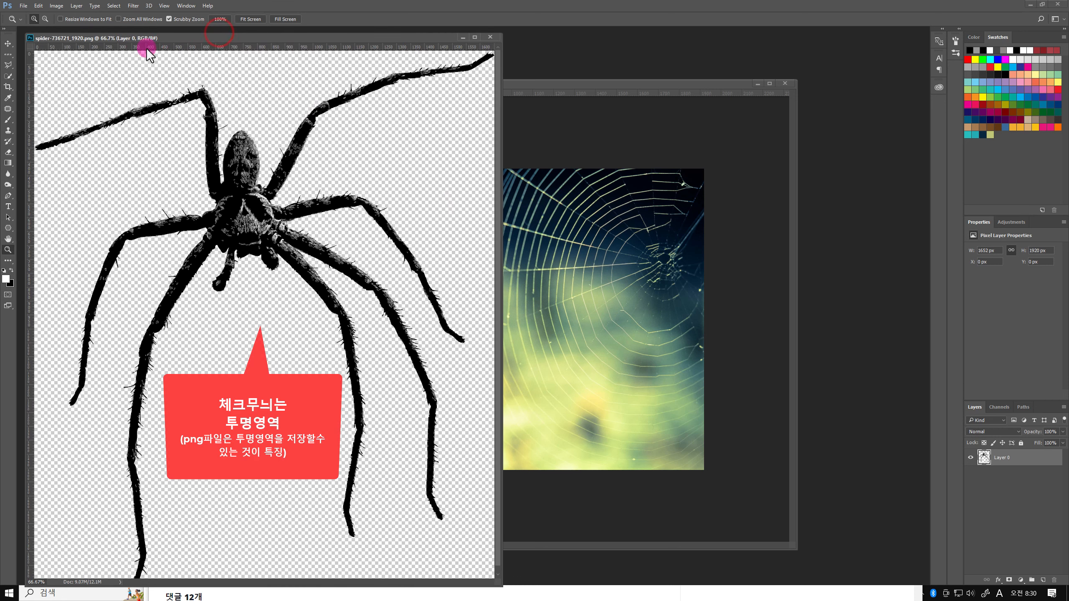
# Step: Copy the spider from its PNG document into the cobweb image with the Move tool
pyautogui.click(8, 44)
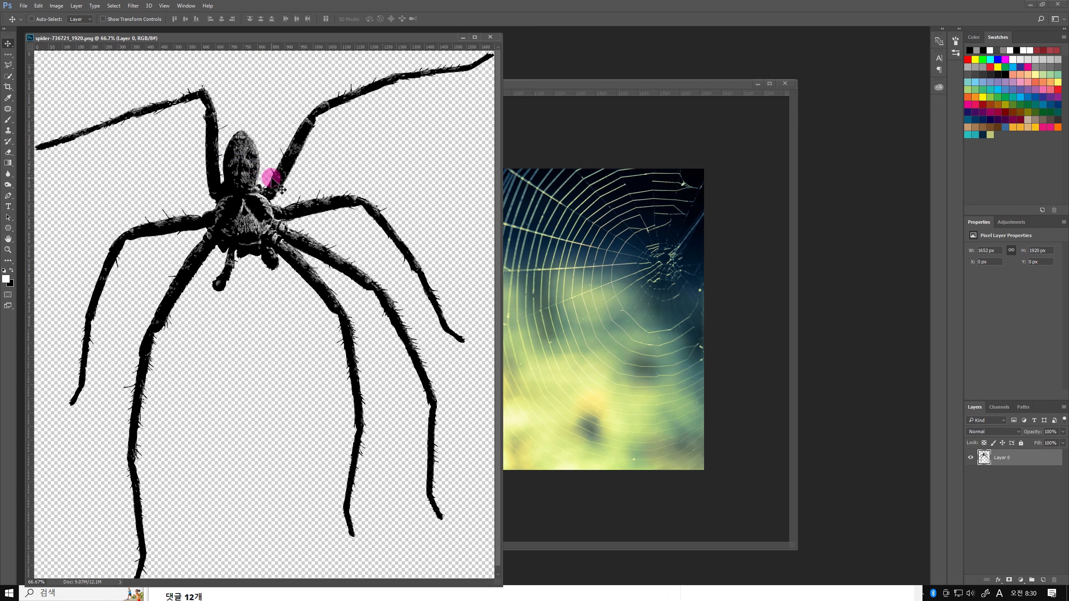
pyautogui.click(262, 195)
pyautogui.click(260, 201)
pyautogui.moveTo(260, 201); pyautogui.dragTo(497, 276)
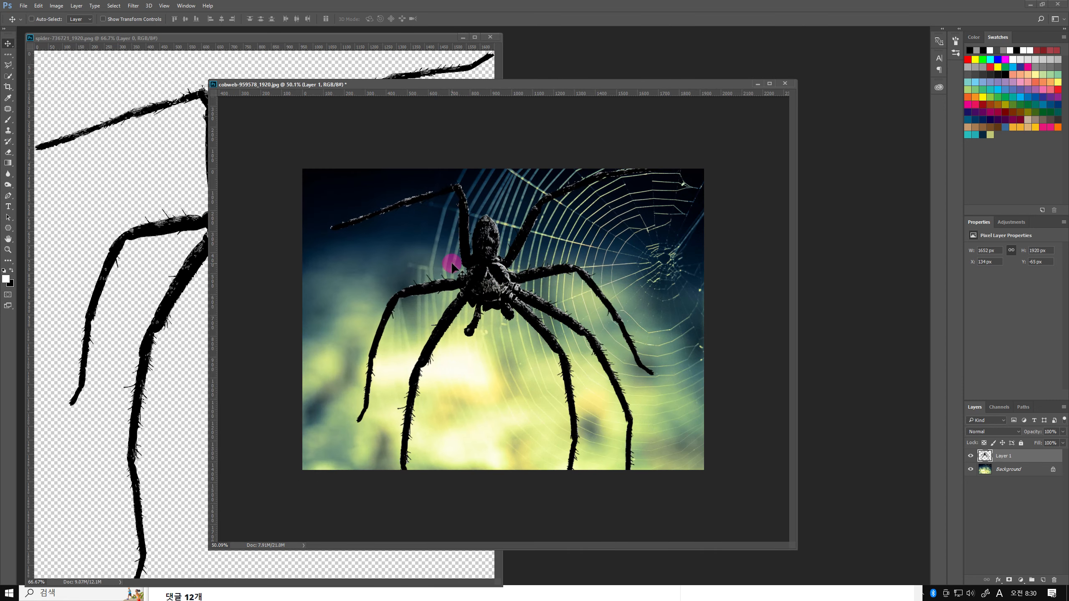
# Step: Scale the spider down proportionally to 22.4% and place it on the web at about X 1005 px, Y 337 px
pyautogui.press('ctrl')
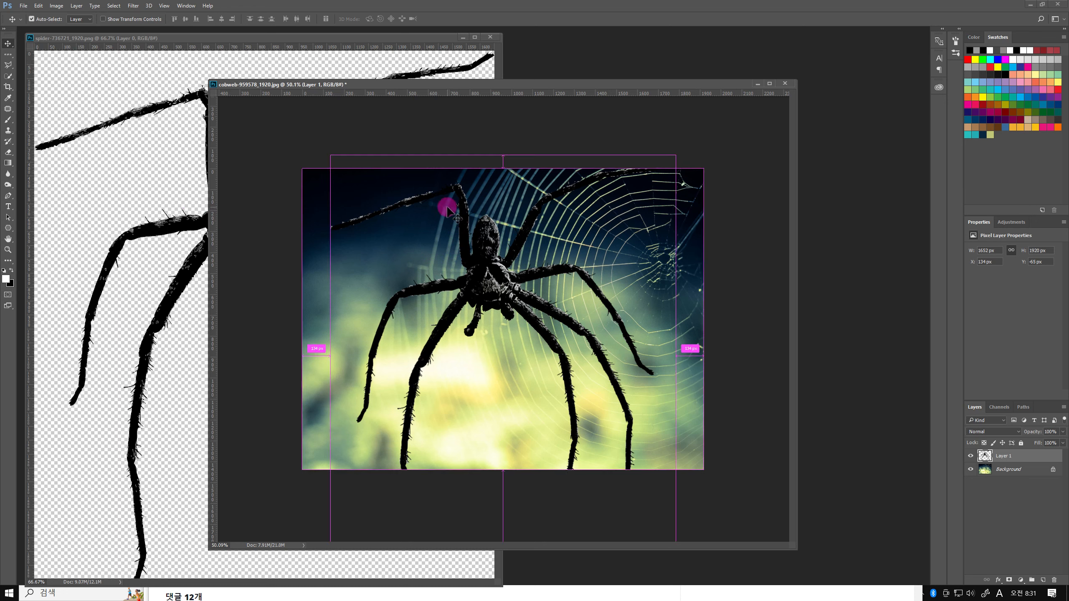
pyautogui.hotkey('ctrl', 't')
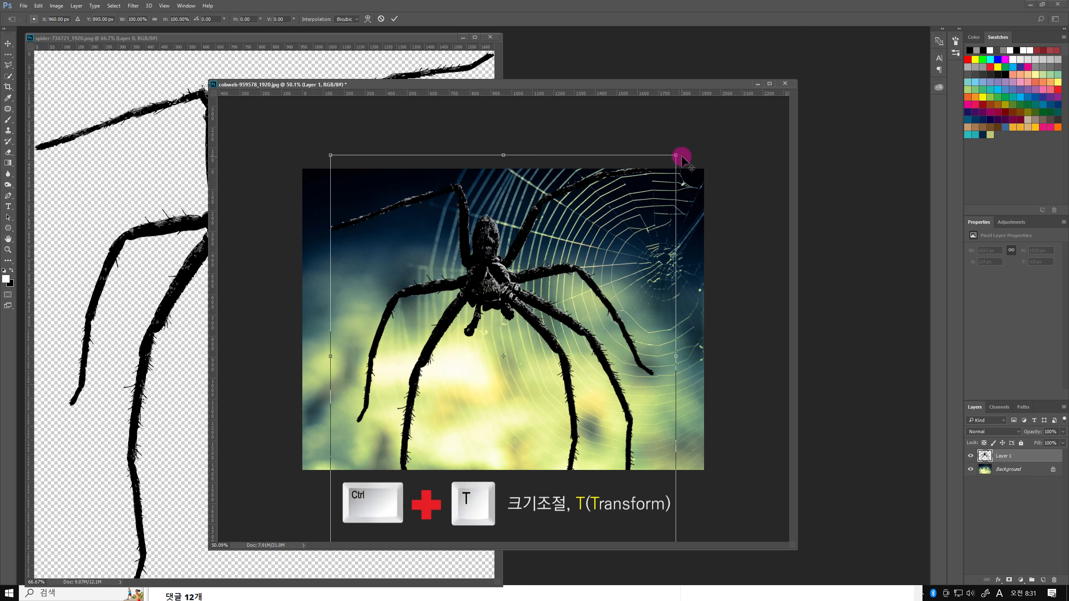
pyautogui.moveTo(676, 155); pyautogui.dragTo(556, 273)
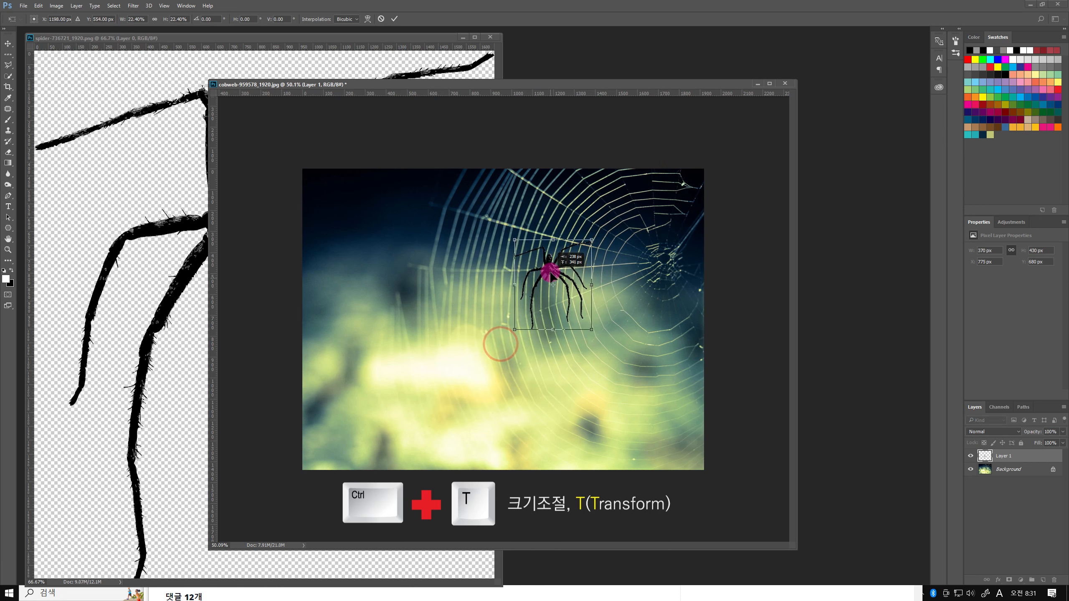
pyautogui.click(395, 19)
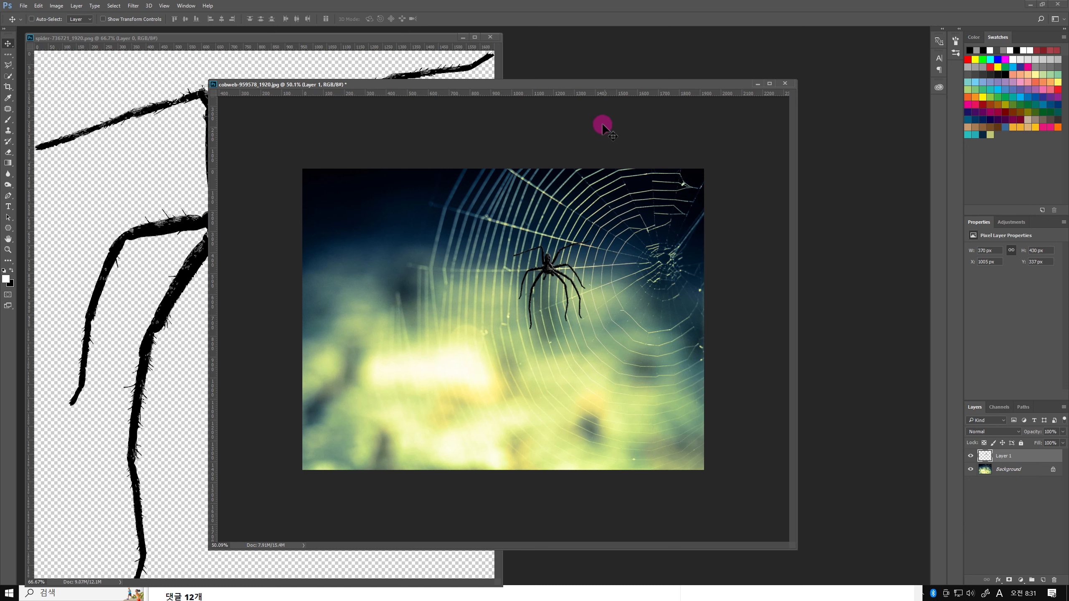
# Step: Try moving the Background layer, and try the same with the spider on Layer 1
pyautogui.moveTo(588, 88)
pyautogui.mouseDown()
pyautogui.moveTo(615, 104)
pyautogui.moveTo(606, 87)
pyautogui.mouseUp()
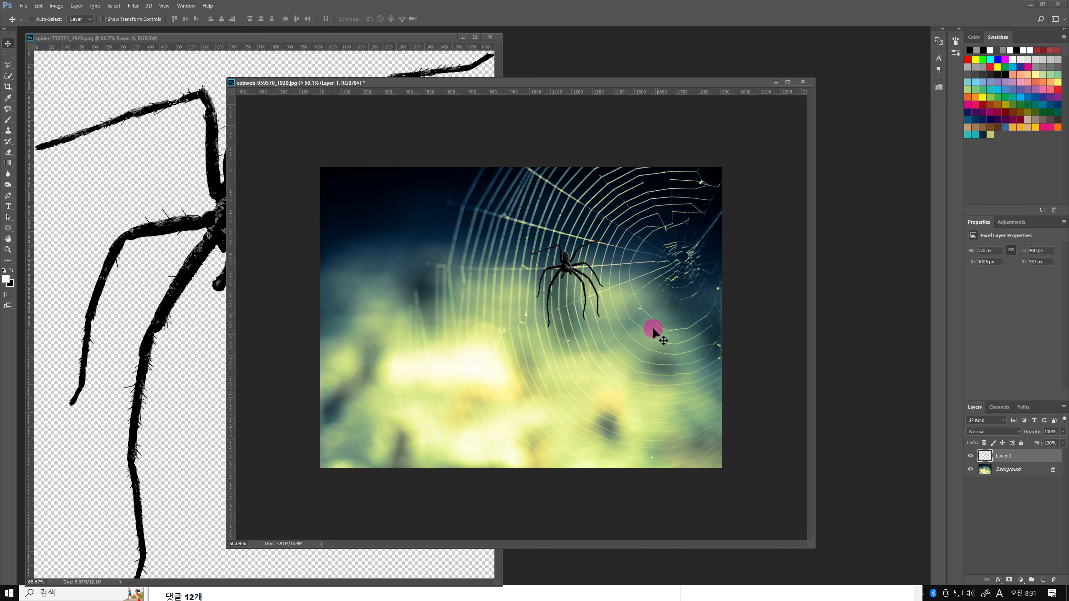
pyautogui.click(996, 465)
pyautogui.moveTo(670, 412); pyautogui.dragTo(646, 402)
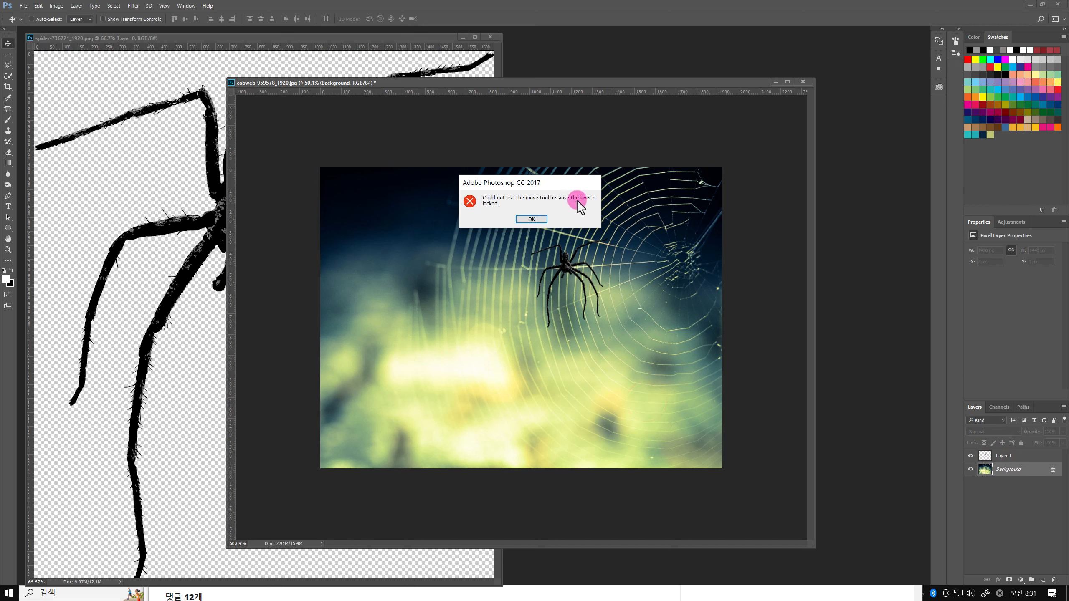
pyautogui.click(531, 219)
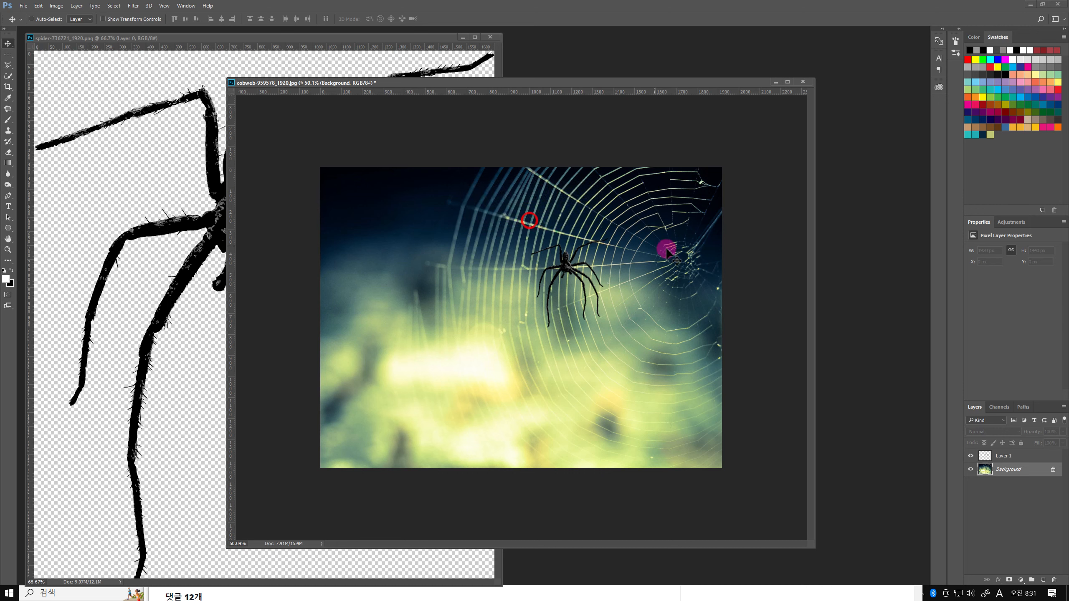
pyautogui.click(1005, 459)
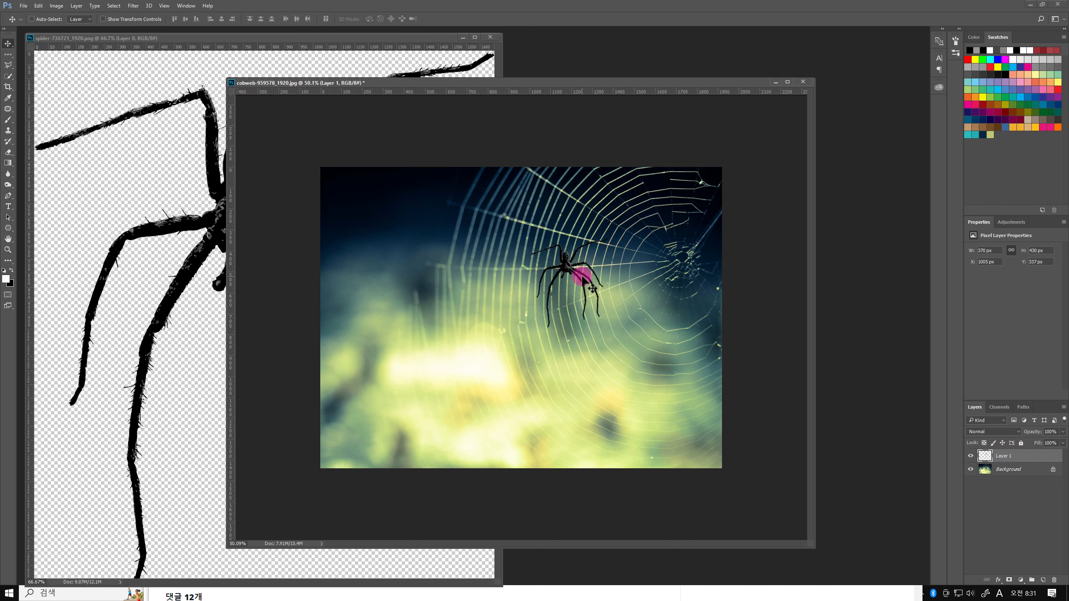
pyautogui.moveTo(583, 278)
pyautogui.mouseDown()
pyautogui.moveTo(550, 294)
pyautogui.moveTo(370, 210)
pyautogui.mouseUp()
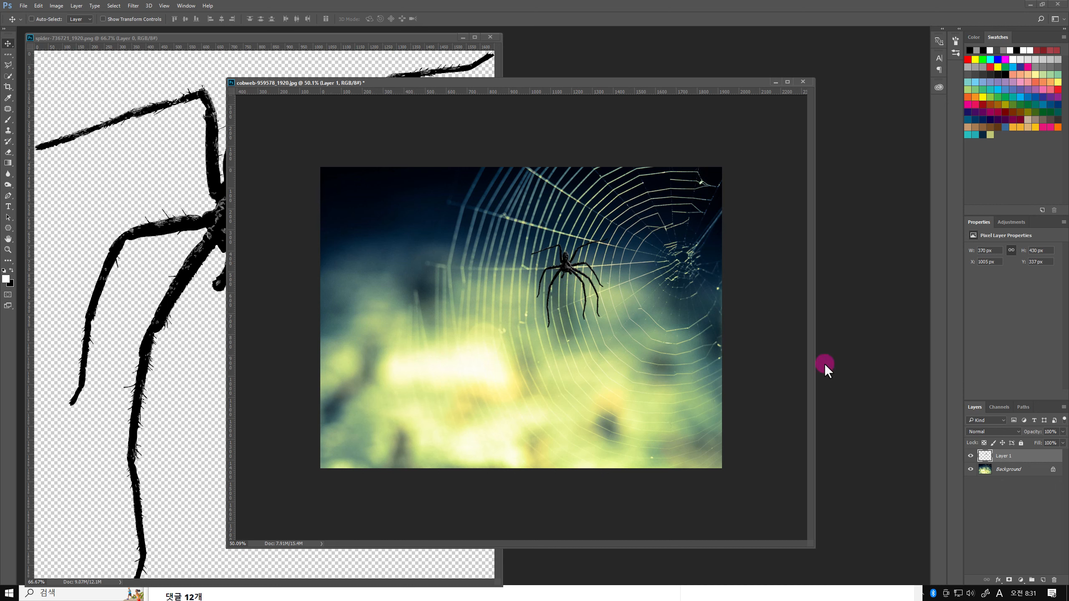
# Step: Rename the spider's layer as 왕거미
pyautogui.doubleClick(1003, 460)
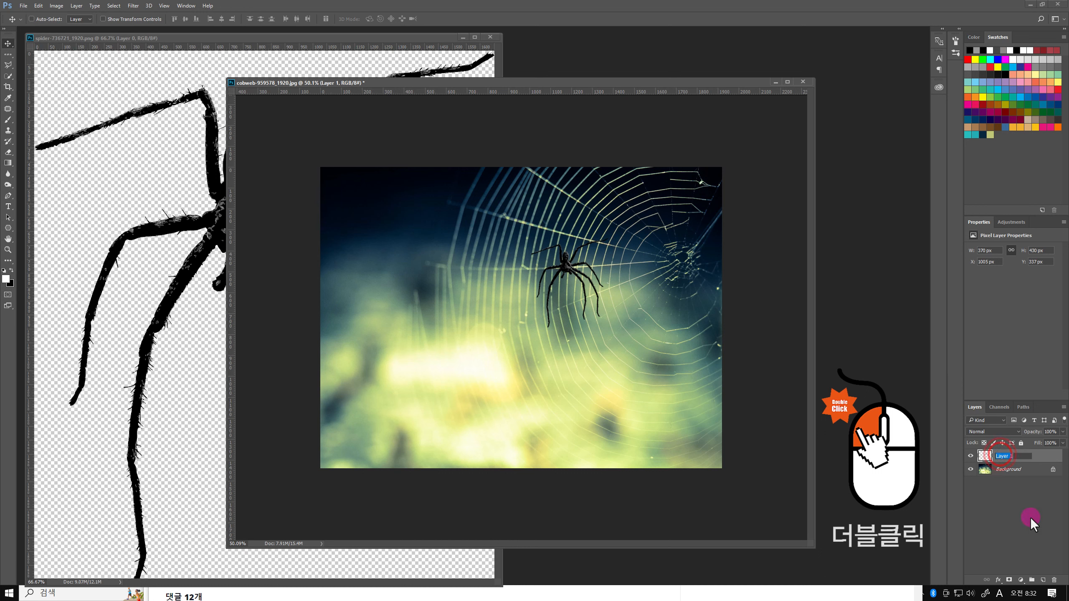
pyautogui.write('d')
pyautogui.press('Hangul')
pyautogui.write('왕거미')
pyautogui.press('BackSpace')
pyautogui.press('BackSpace')
pyautogui.press('BackSpace')
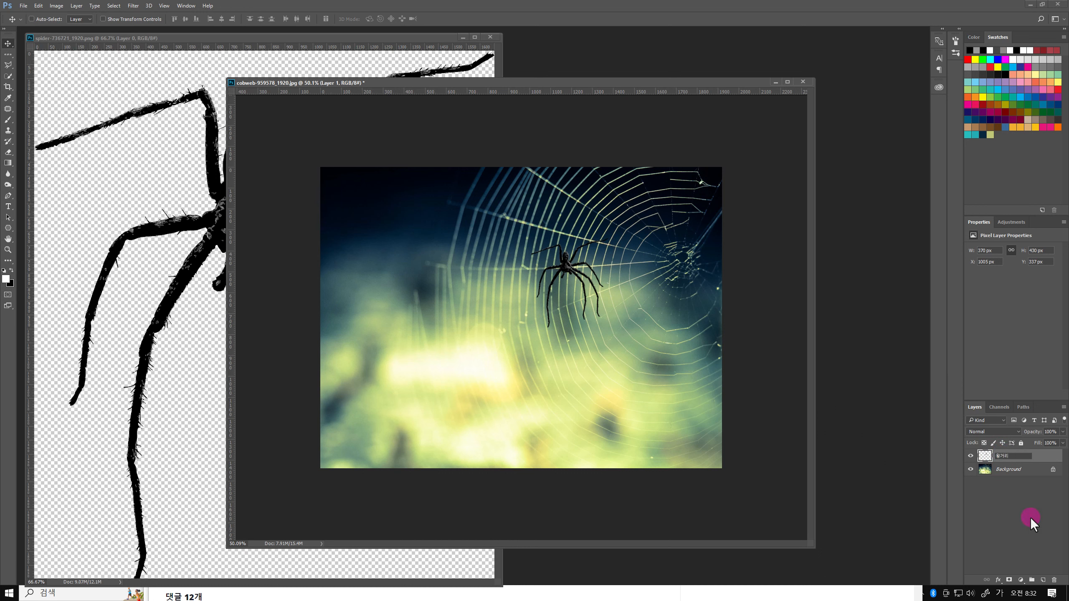
pyautogui.write('검미')
pyautogui.press('Return')
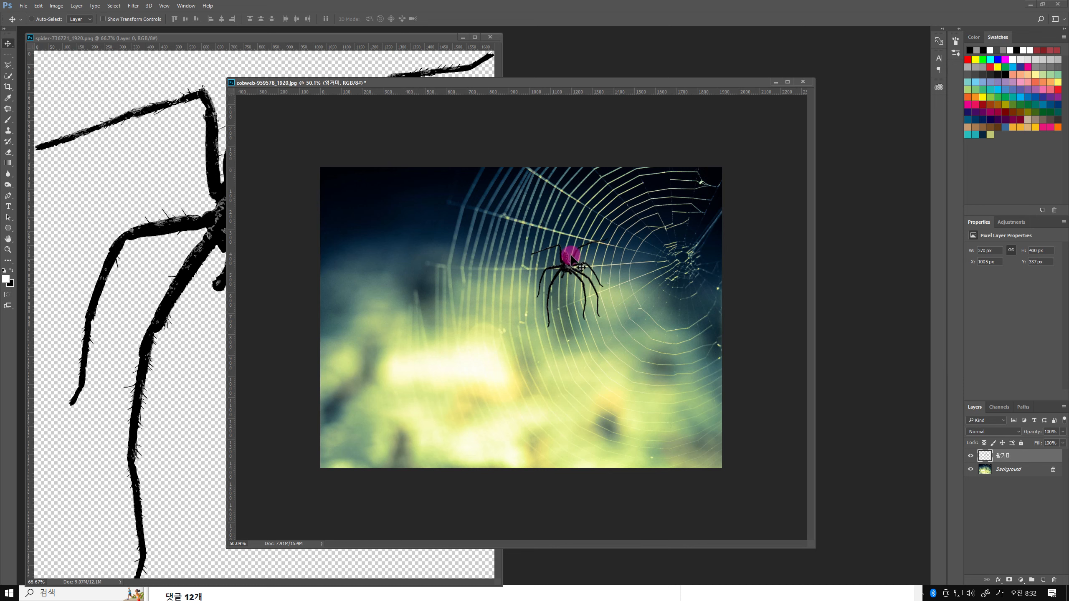
# Step: Move the spider lower on the web, to about X 977 px, Y 505 px
pyautogui.moveTo(566, 266)
pyautogui.mouseDown()
pyautogui.moveTo(566, 297)
pyautogui.moveTo(567, 286)
pyautogui.mouseUp()
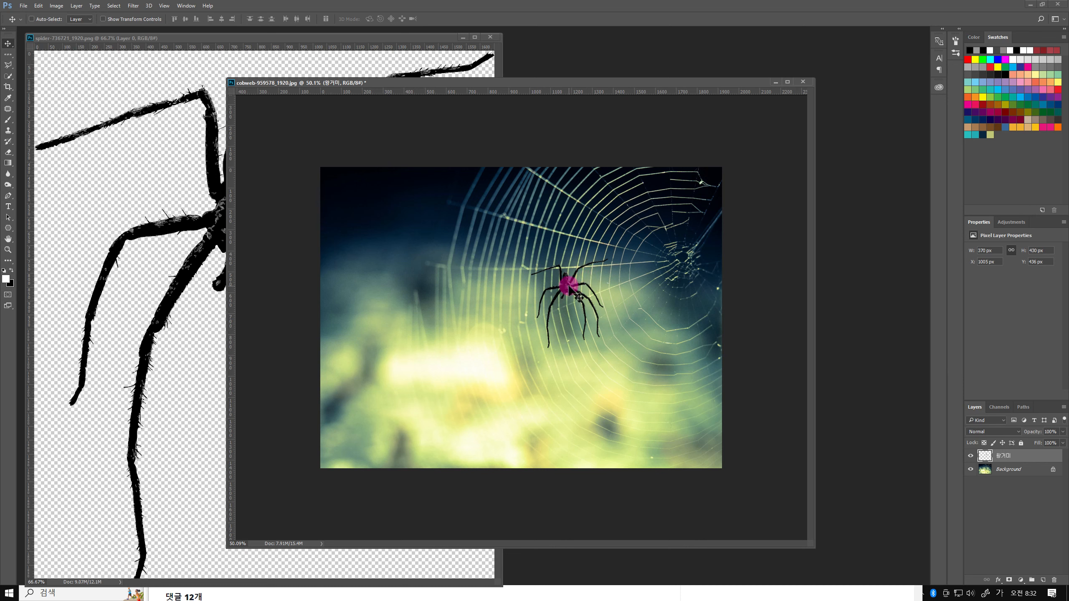
pyautogui.moveTo(569, 289)
pyautogui.mouseDown()
pyautogui.moveTo(560, 303)
pyautogui.moveTo(563, 295)
pyautogui.mouseUp()
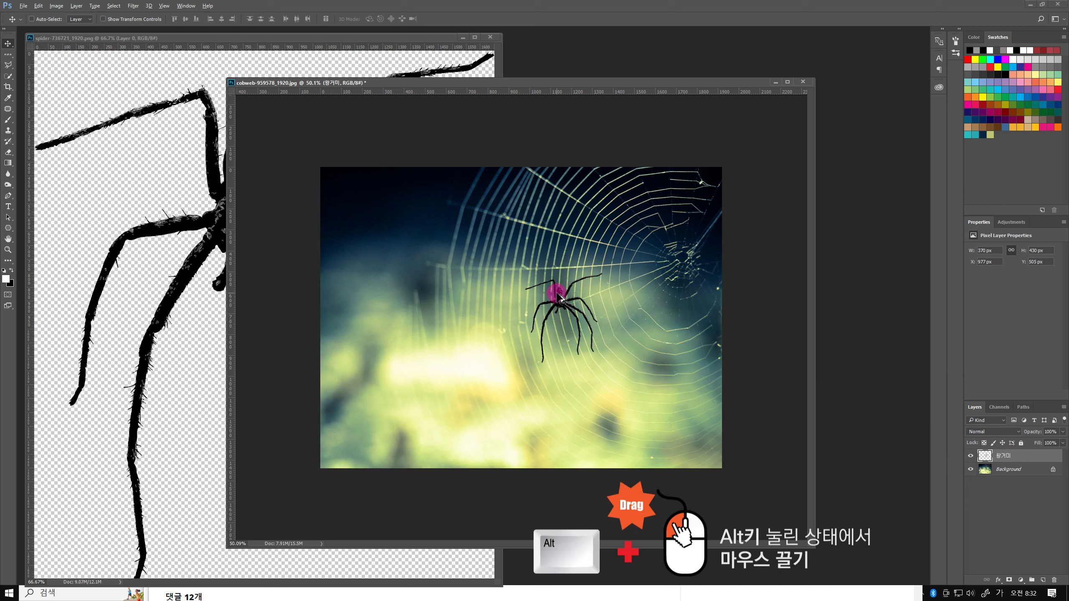
# Step: Place a duplicate of the spider on the upper part of the web with the Move tool, and undo it
pyautogui.moveTo(558, 297); pyautogui.dragTo(563, 306)
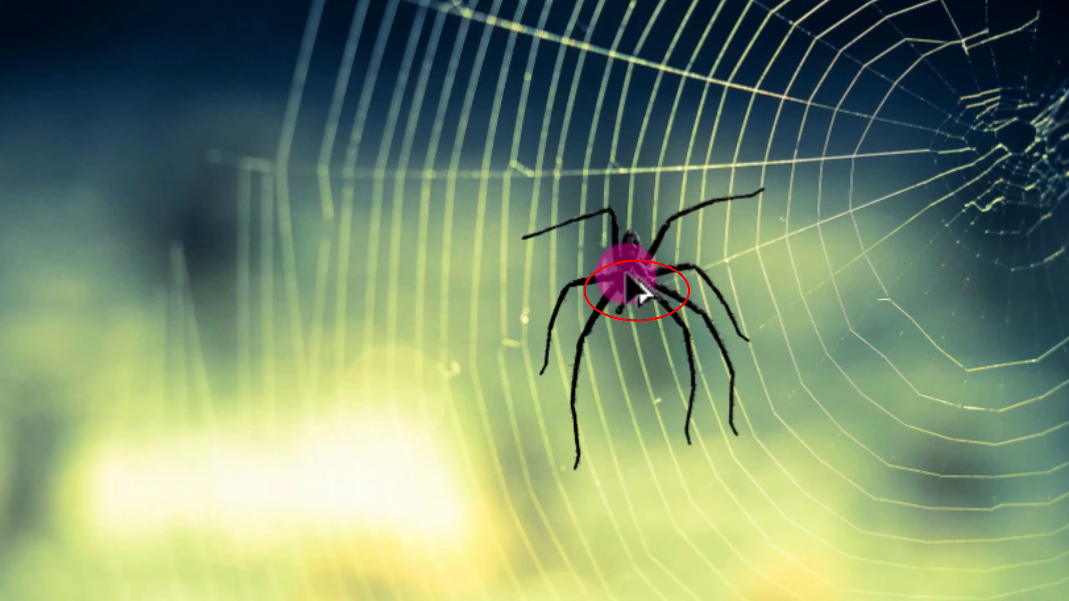
pyautogui.moveTo(631, 276); pyautogui.dragTo(674, 35)
pyautogui.moveTo(597, 178); pyautogui.dragTo(597, 177)
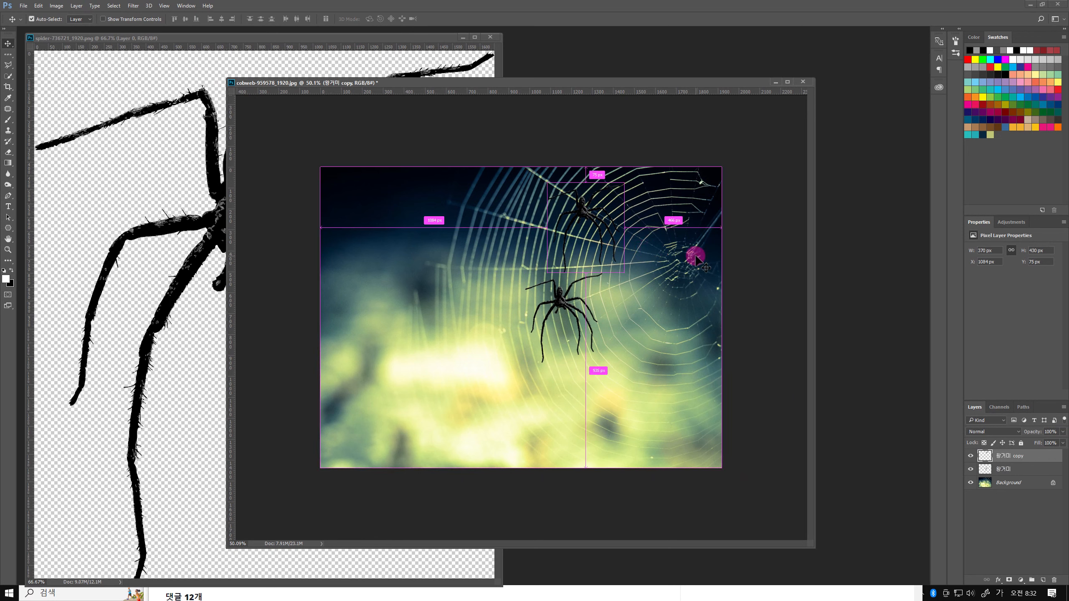
pyautogui.hotkey('ctrl', 'z')
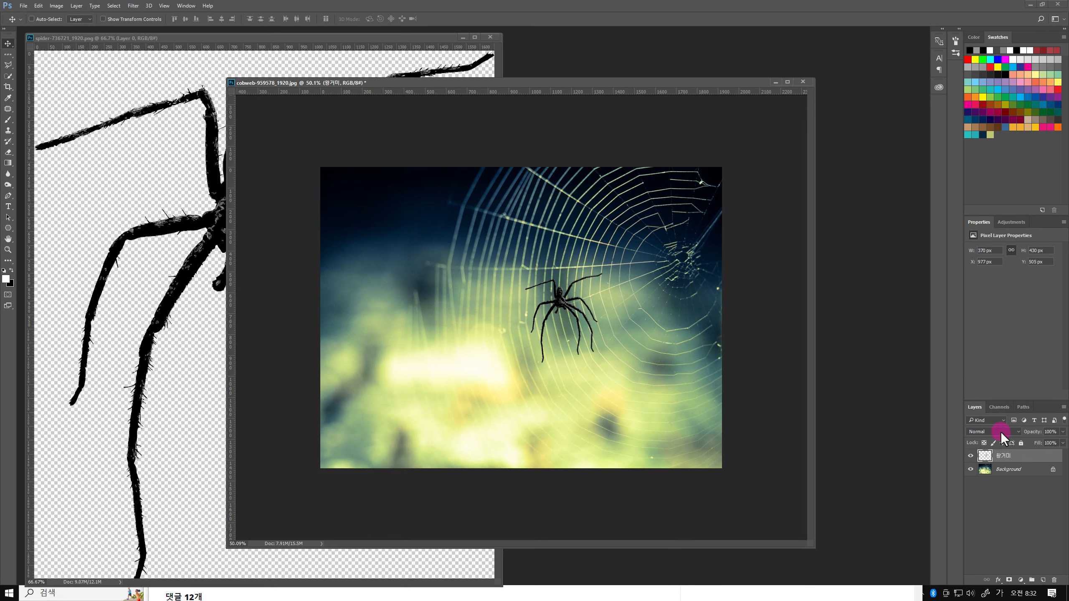
# Step: Try Duplicate Layer on 왕거미 with a copy named 작은거미 moved up the web, and delete that copy
pyautogui.rightClick(1028, 460)
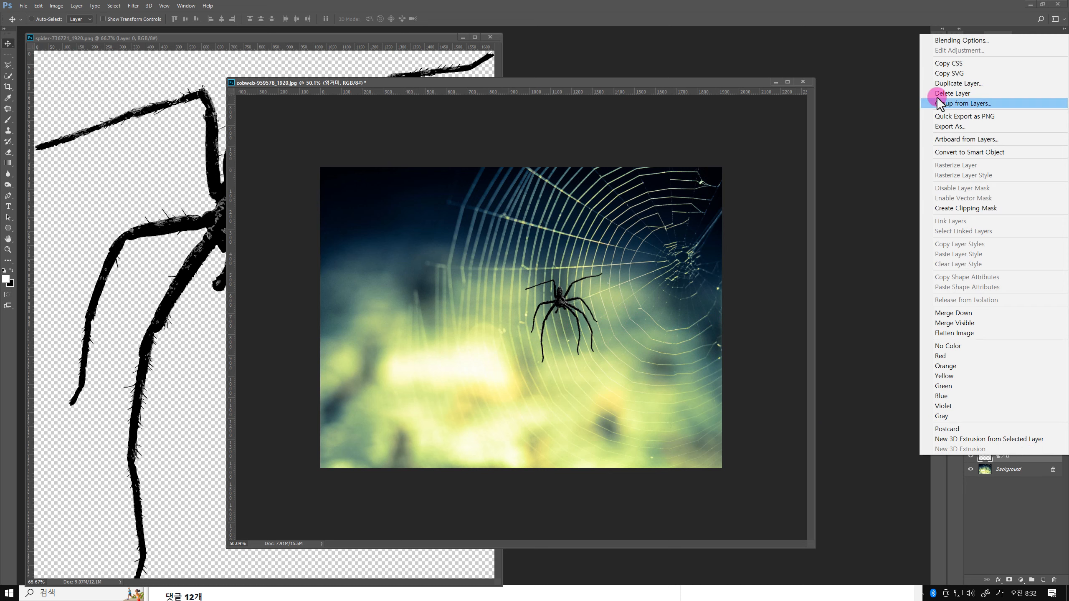
pyautogui.click(945, 84)
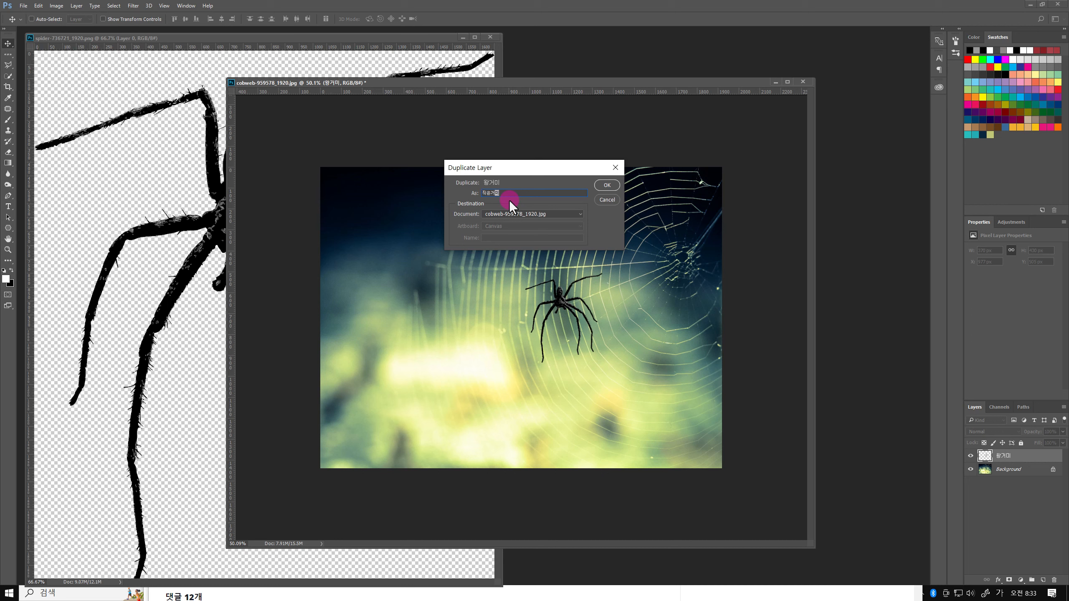
pyautogui.press('Return')
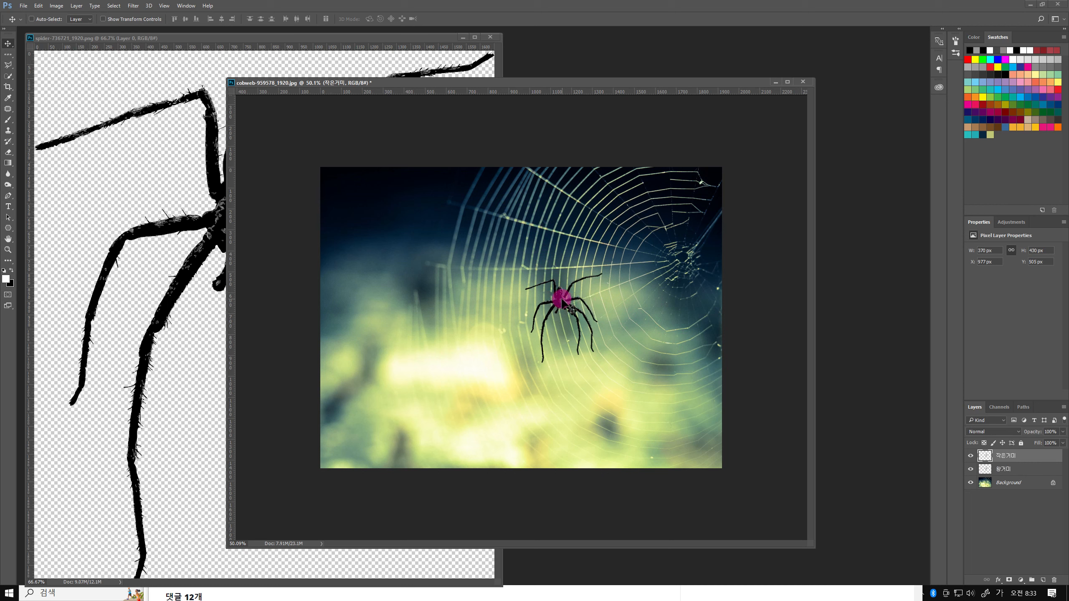
pyautogui.moveTo(573, 314); pyautogui.dragTo(588, 264)
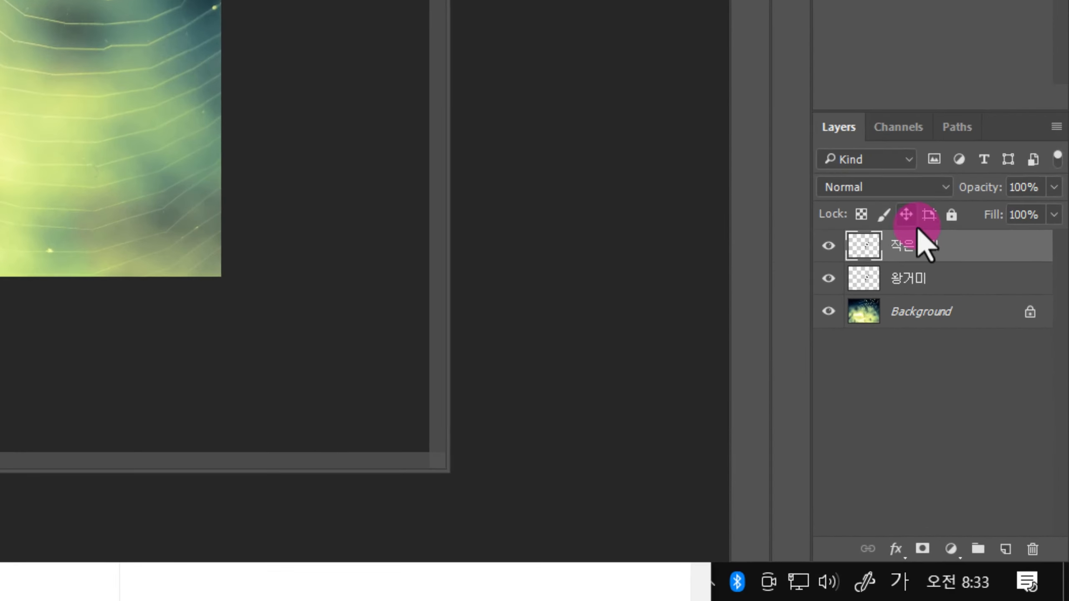
pyautogui.moveTo(921, 201); pyautogui.dragTo(1028, 543)
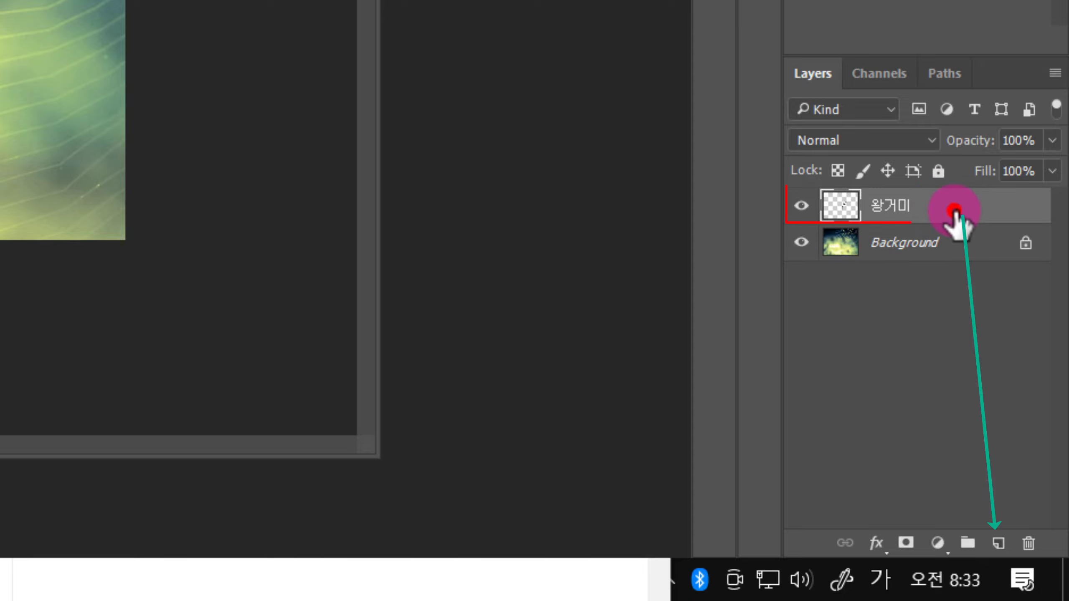
# Step: Make a test copy of the 왕거미 layer from the layer stack, undo its upward move and delete the copy
pyautogui.moveTo(954, 219); pyautogui.dragTo(998, 544)
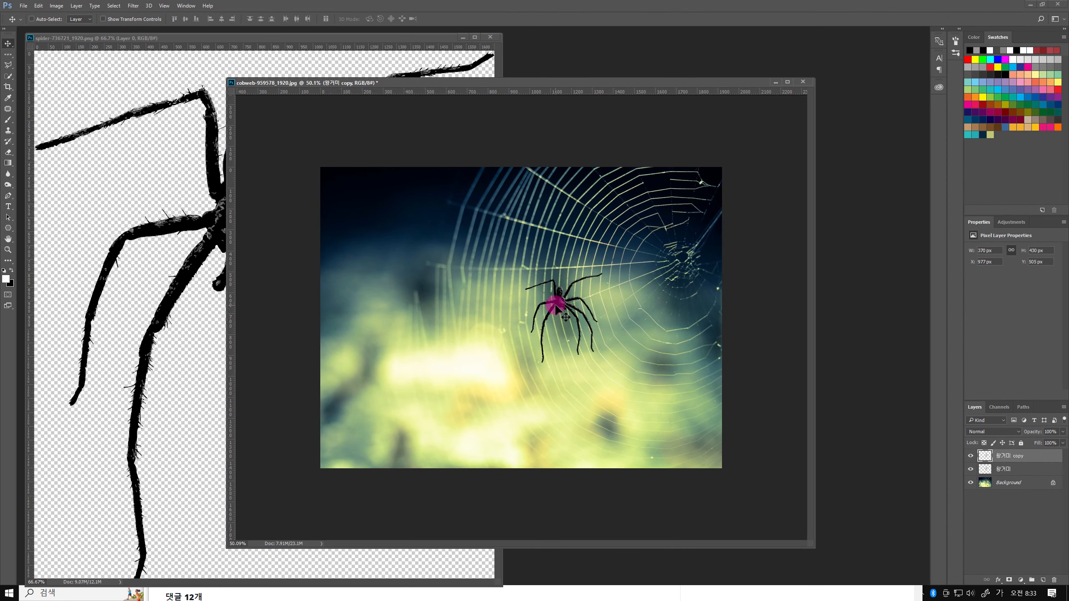
pyautogui.moveTo(559, 309); pyautogui.dragTo(566, 270)
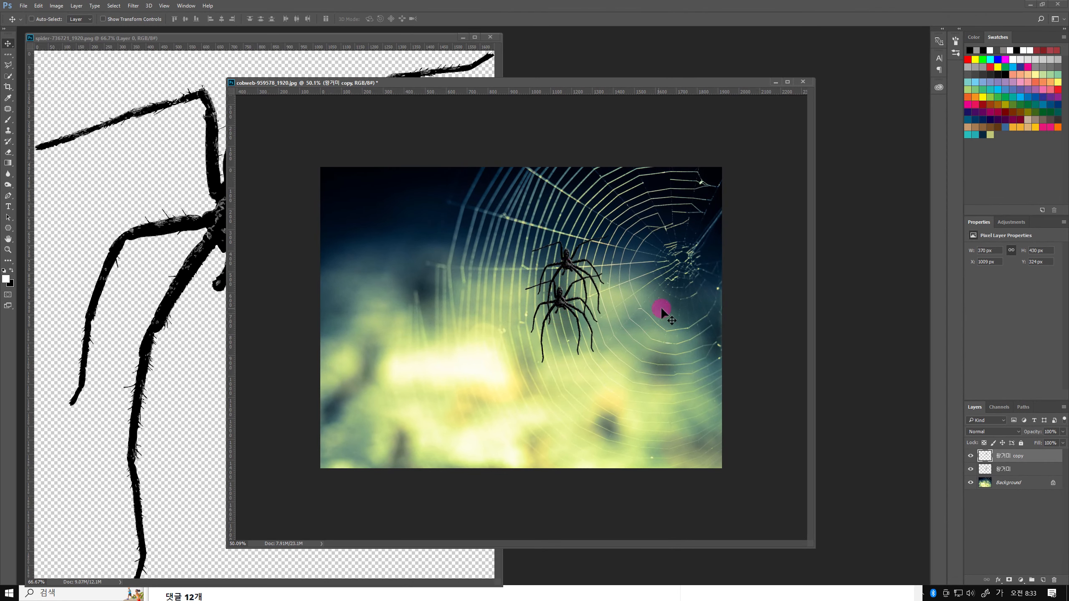
pyautogui.hotkey('ctrl', 'z')
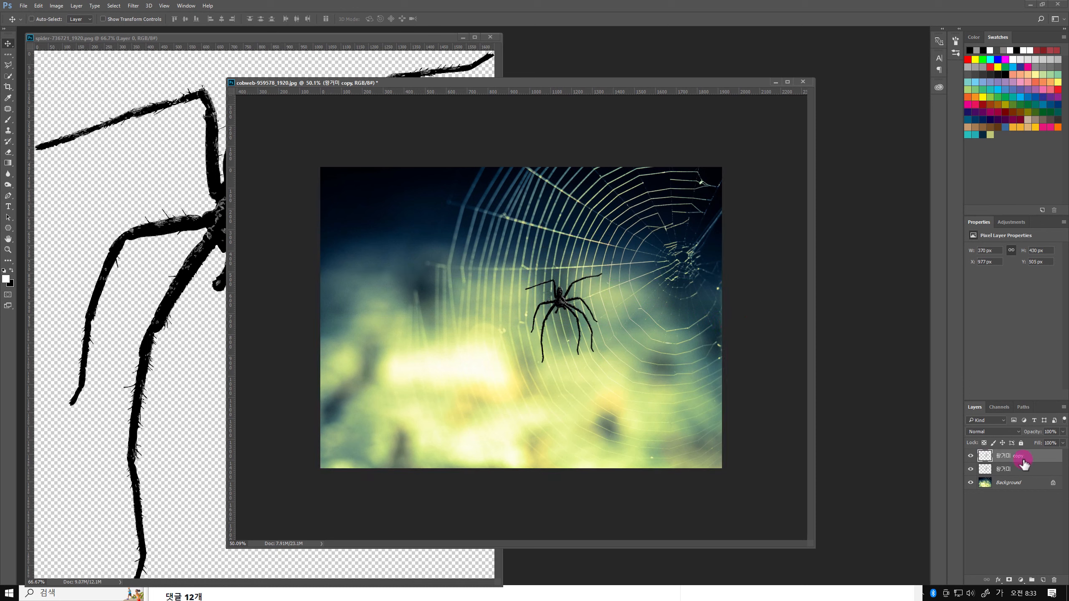
pyautogui.moveTo(1023, 463); pyautogui.dragTo(1054, 580)
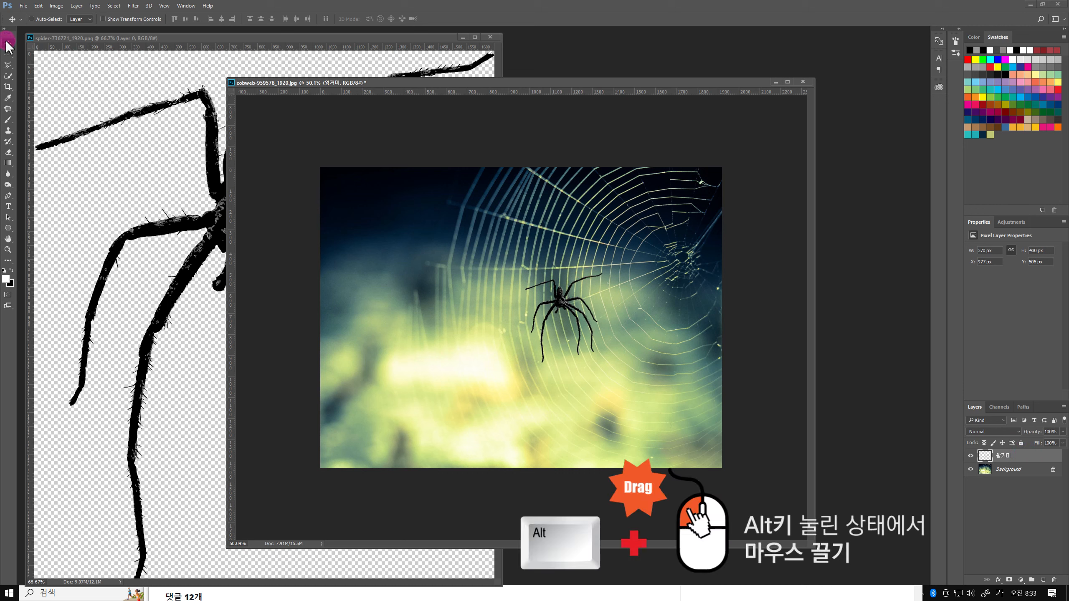
# Step: Copy the spider with the Move tool onto the upper web near the web's centre, and undo the copy
pyautogui.moveTo(561, 299); pyautogui.dragTo(598, 236)
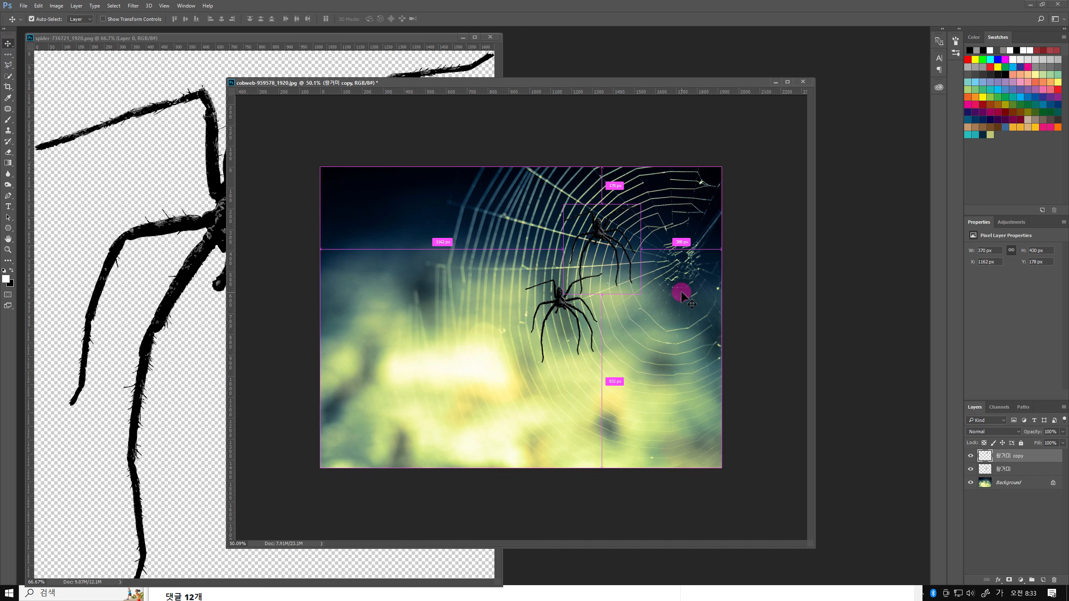
pyautogui.hotkey('ctrl', 'z')
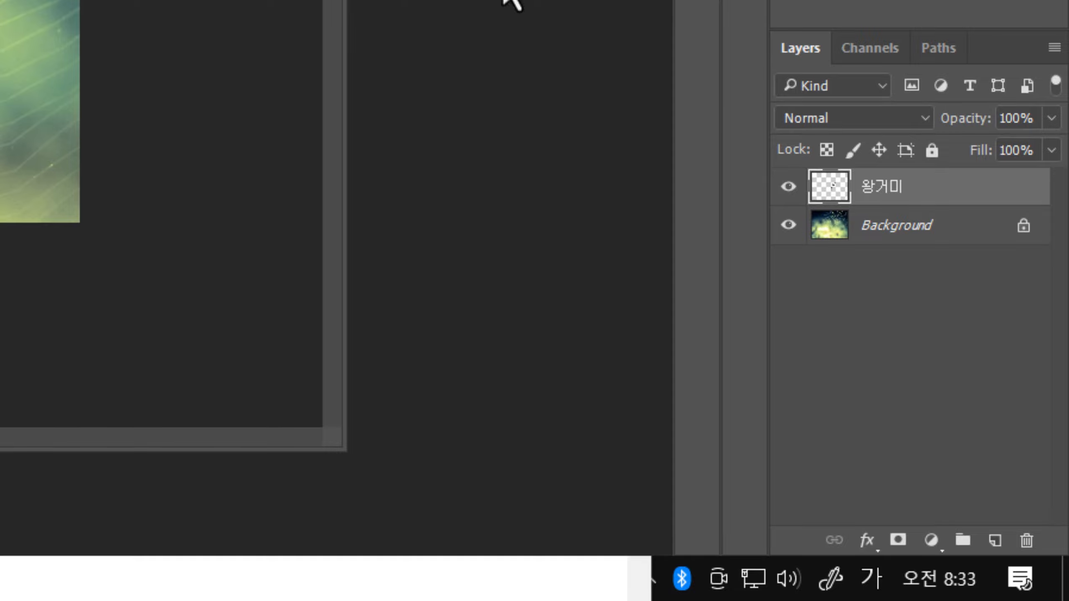
# Step: Duplicate the 왕거미 layer within the layer stack and rename the copy 작은거미
pyautogui.moveTo(933, 188); pyautogui.dragTo(995, 536)
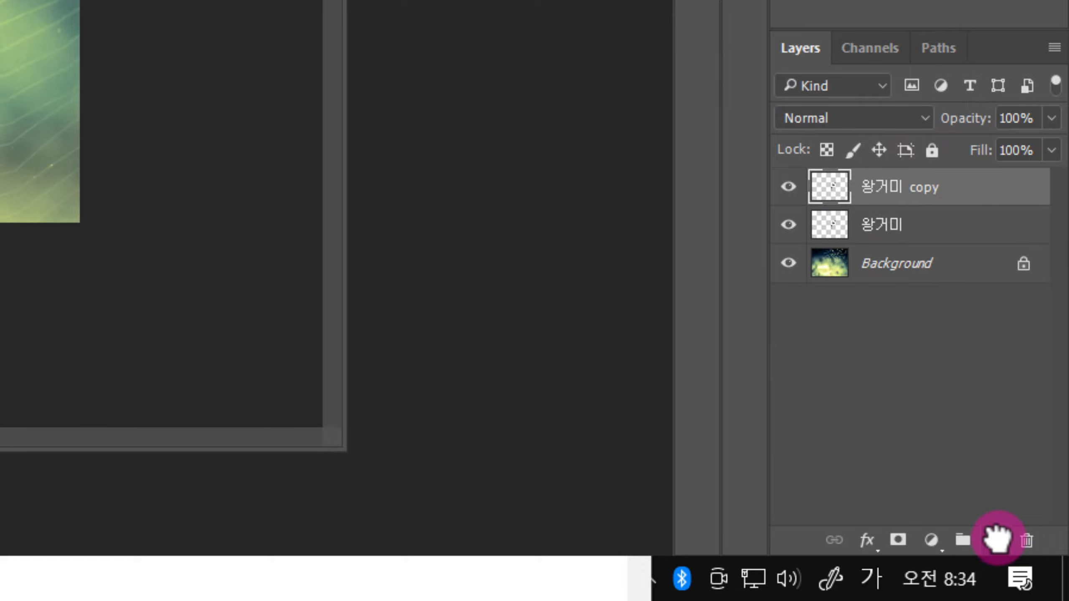
pyautogui.doubleClick(886, 189)
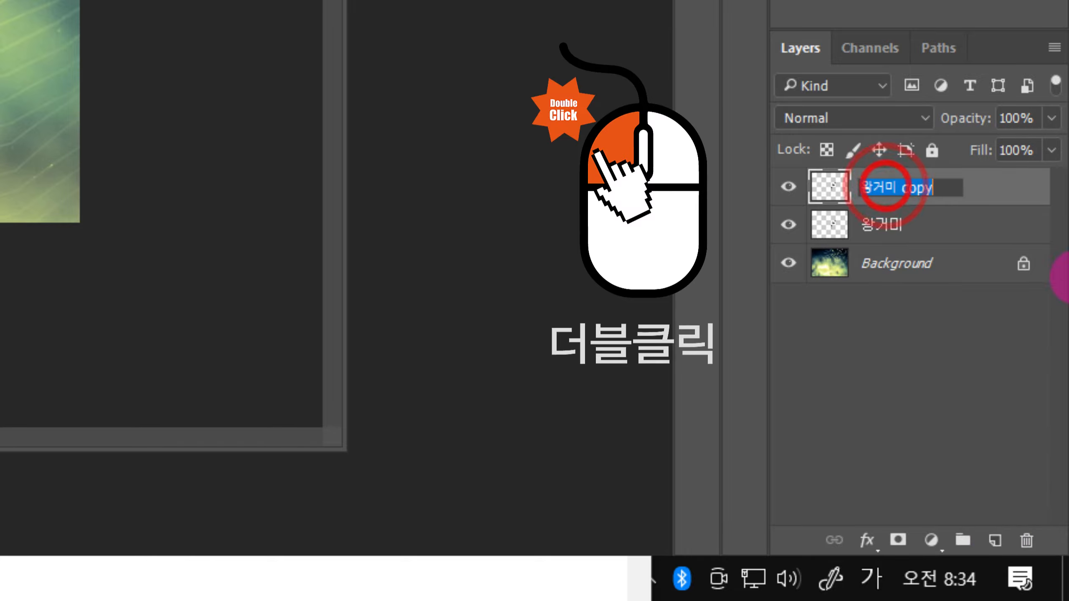
pyautogui.write('작은거미')
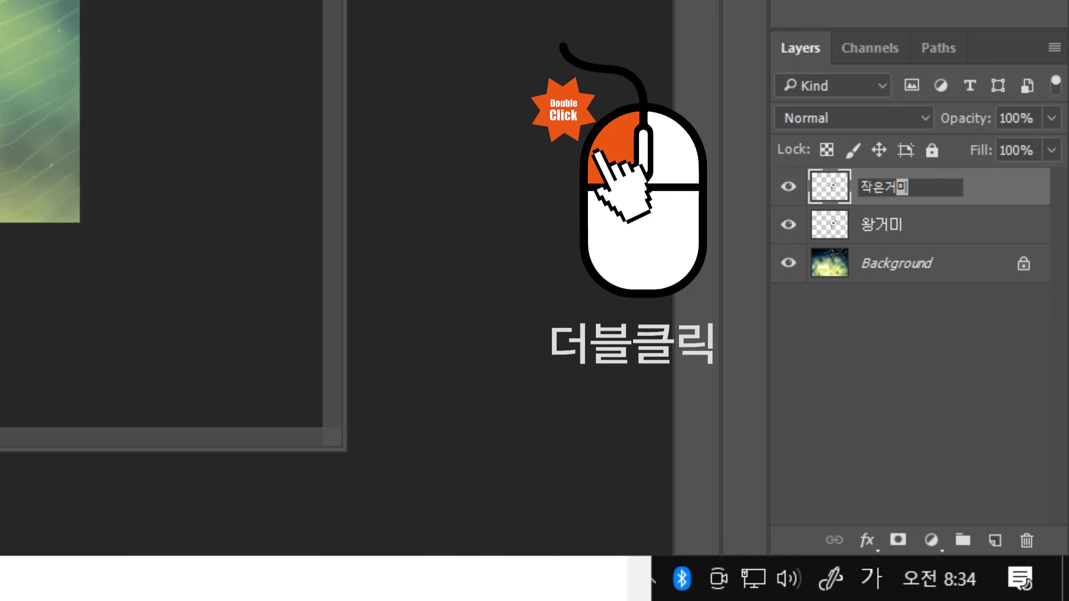
pyautogui.press('Return')
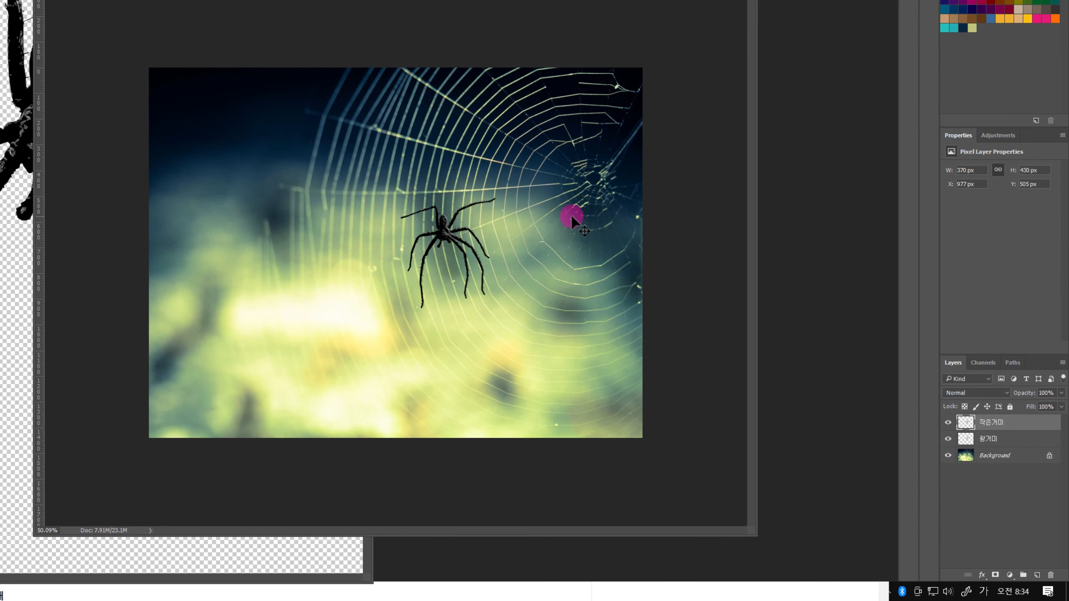
# Step: Move the 작은거미 spider up the web, then shrink and rotate it with Free Transform to about 265 × 222 px
pyautogui.moveTo(466, 231); pyautogui.dragTo(498, 137)
pyautogui.hotkey('ctrl', 't')
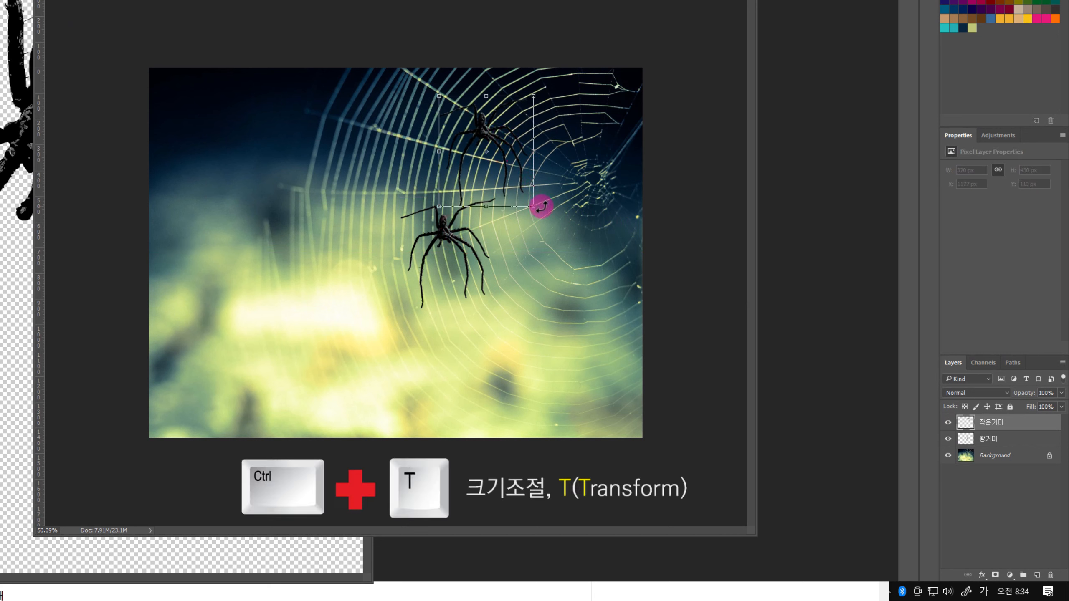
pyautogui.moveTo(534, 208); pyautogui.dragTo(505, 138)
pyautogui.moveTo(534, 187); pyautogui.dragTo(522, 156)
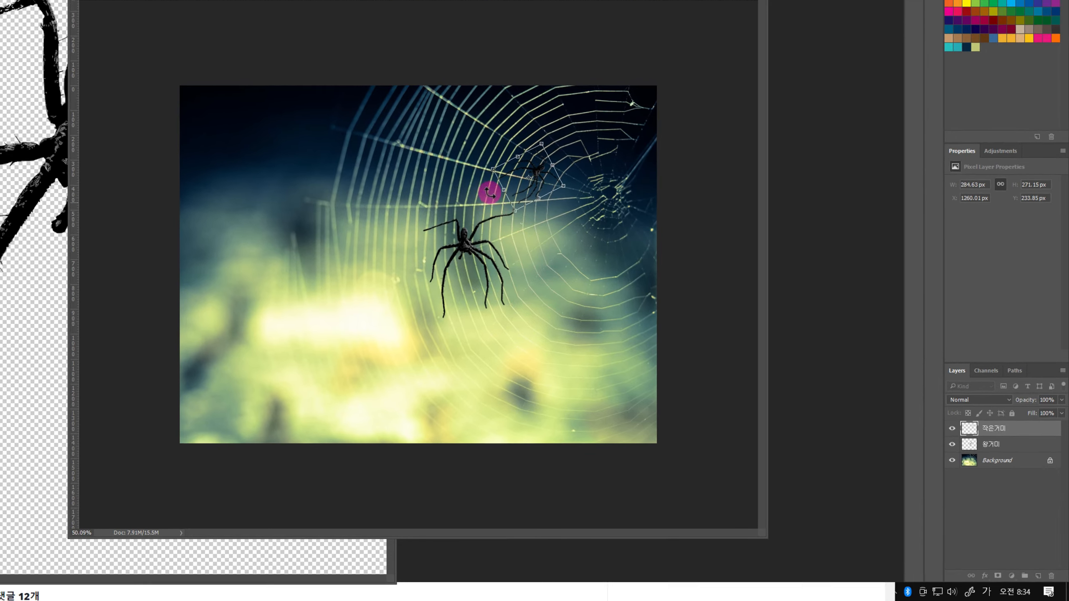
pyautogui.click(395, 19)
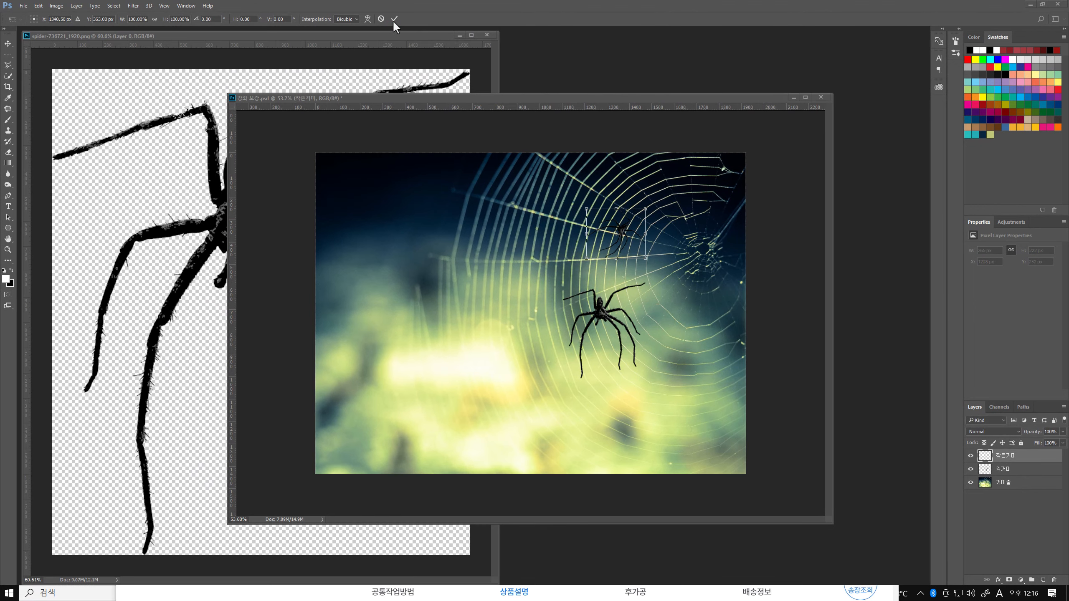
pyautogui.click(394, 18)
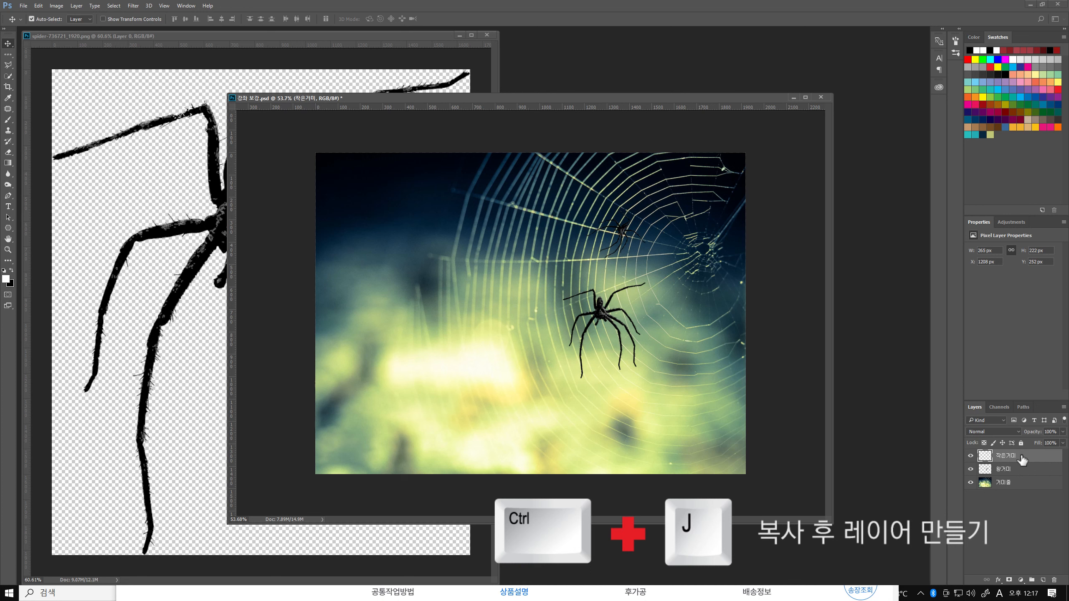
# Step: Try duplicating the 작은거미 layer and moving the duplicate down and to the left on the web
pyautogui.hotkey('ctrl', 'j')
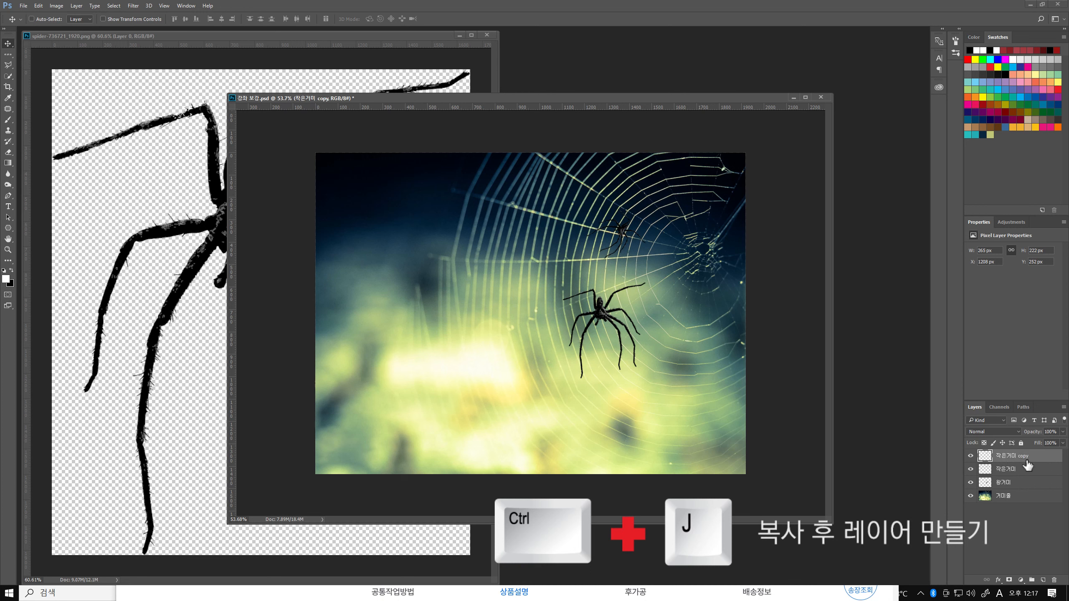
pyautogui.moveTo(623, 238); pyautogui.dragTo(571, 265)
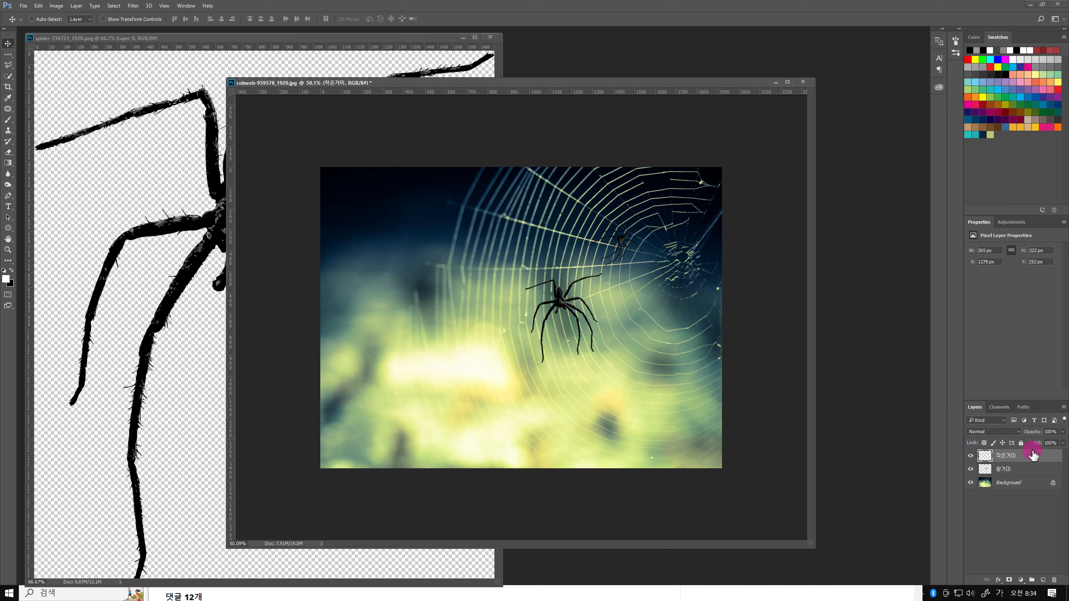
# Step: Select the 왕거미 layer and move the large spider to about X 960 px, Y 561 px
pyautogui.click(1014, 470)
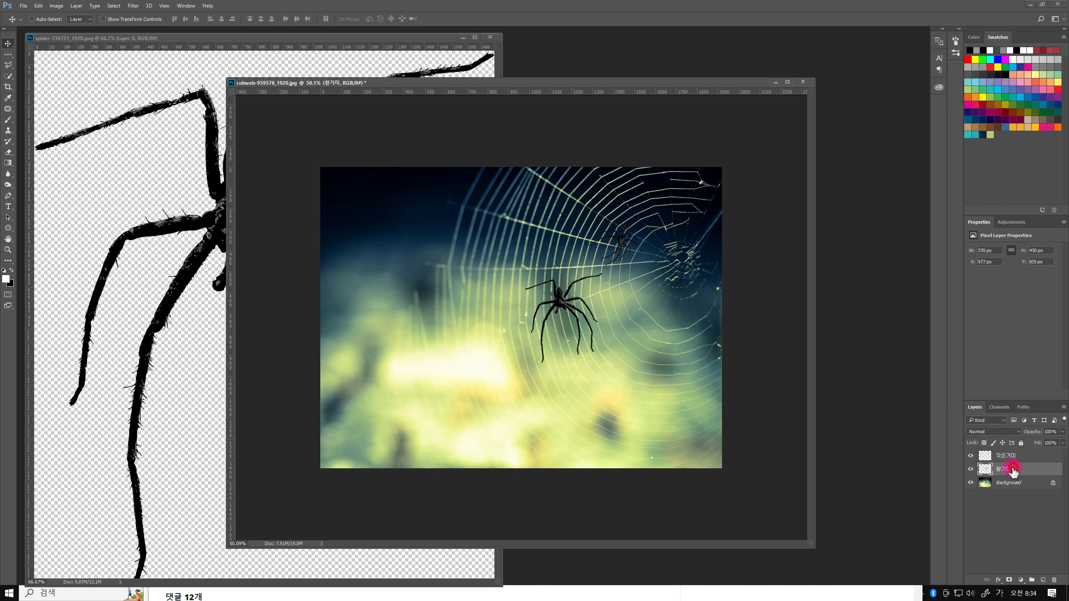
pyautogui.moveTo(567, 301); pyautogui.dragTo(567, 300)
pyautogui.moveTo(621, 245); pyautogui.dragTo(619, 258)
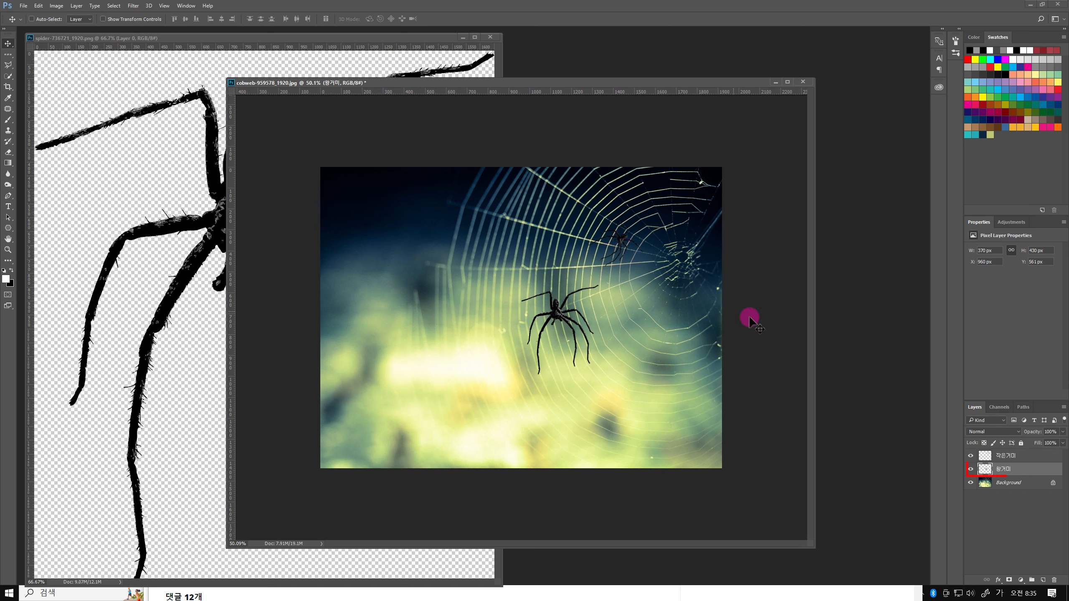
pyautogui.moveTo(620, 244); pyautogui.dragTo(618, 241)
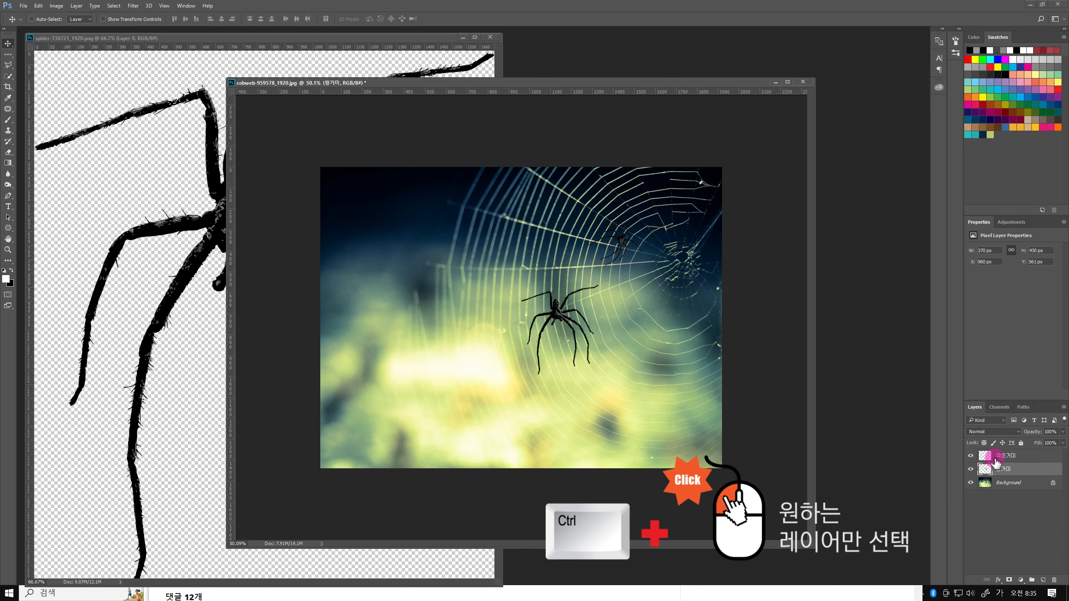
pyautogui.click(1018, 458)
pyautogui.click(1003, 469)
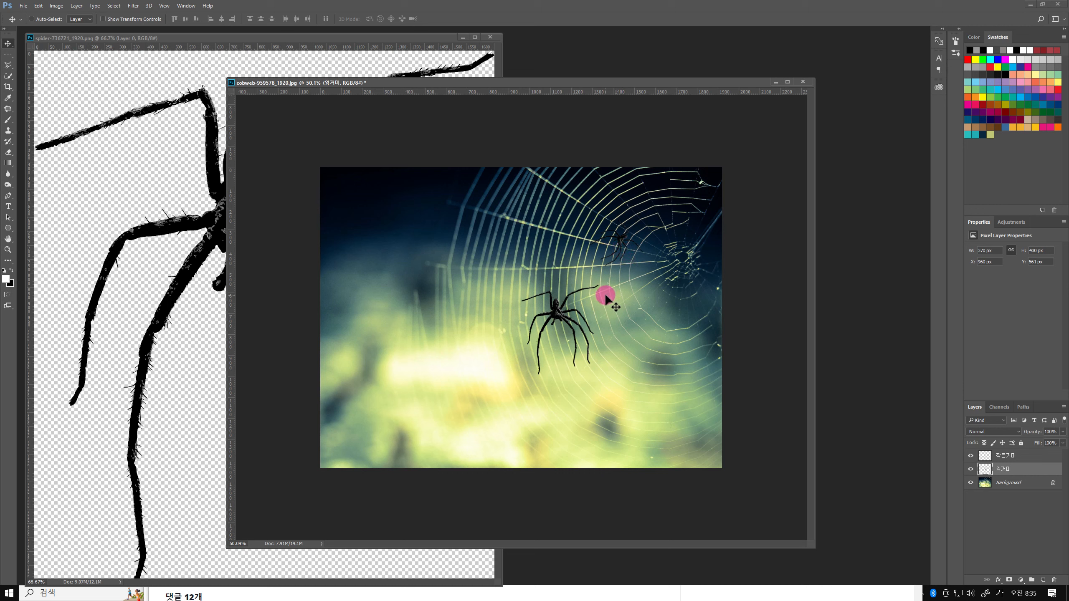
# Step: Toggle the visibility of the 작은거미 layer off and on to identify its spider, ending with the layer shown
pyautogui.click(970, 457)
pyautogui.click(970, 456)
pyautogui.click(970, 456)
pyautogui.click(969, 456)
pyautogui.click(970, 456)
pyautogui.click(969, 456)
# Step: Move the small spider to about X 1185 px, Y 224 px and the large one to about X 962 px, Y 587 px
pyautogui.click(1010, 456)
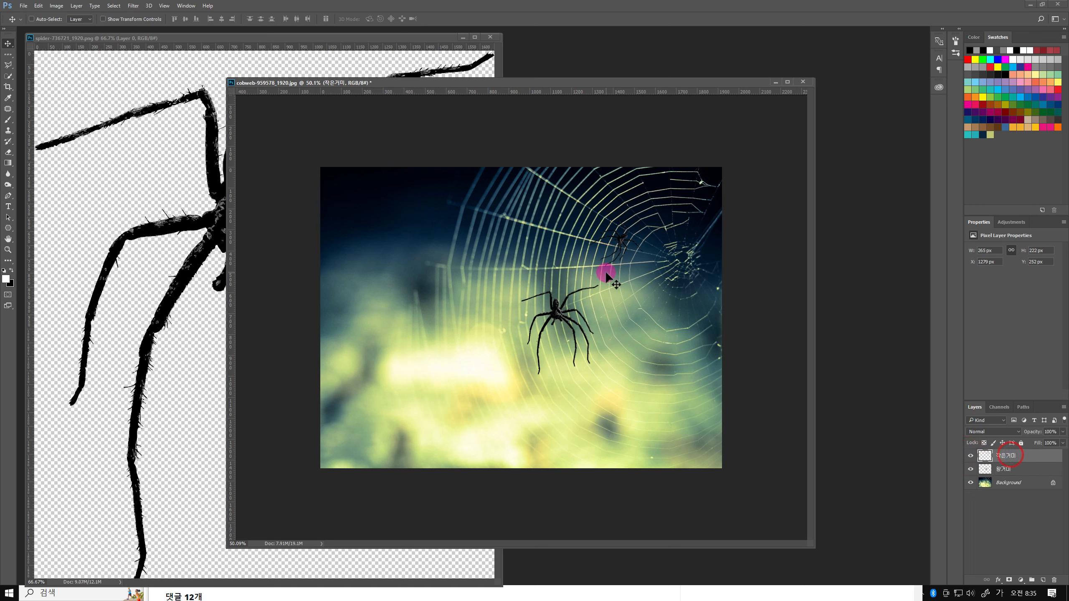
pyautogui.moveTo(619, 243); pyautogui.dragTo(613, 244)
pyautogui.keyDown('ctrl'); pyautogui.click(556, 316); pyautogui.keyUp('ctrl')
pyautogui.moveTo(556, 317); pyautogui.dragTo(565, 323)
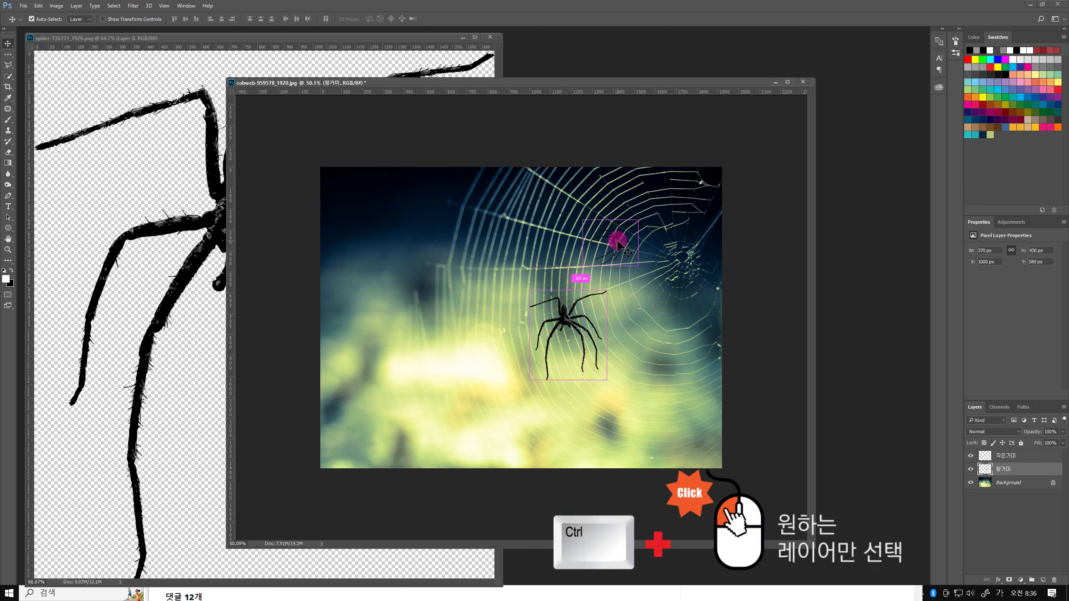
pyautogui.moveTo(618, 243); pyautogui.dragTo(603, 238)
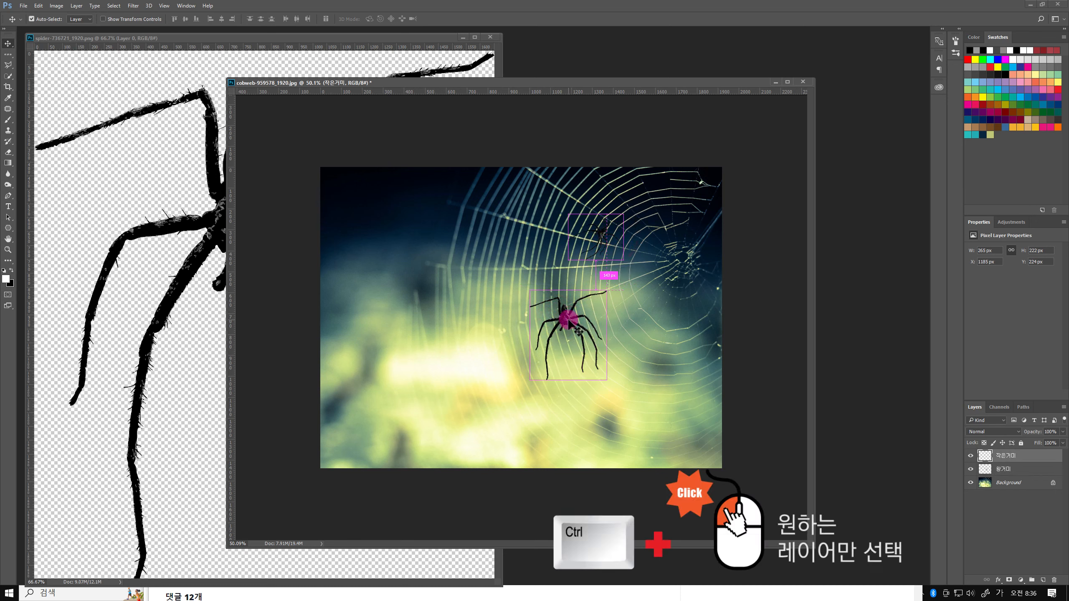
pyautogui.moveTo(568, 321); pyautogui.dragTo(560, 322)
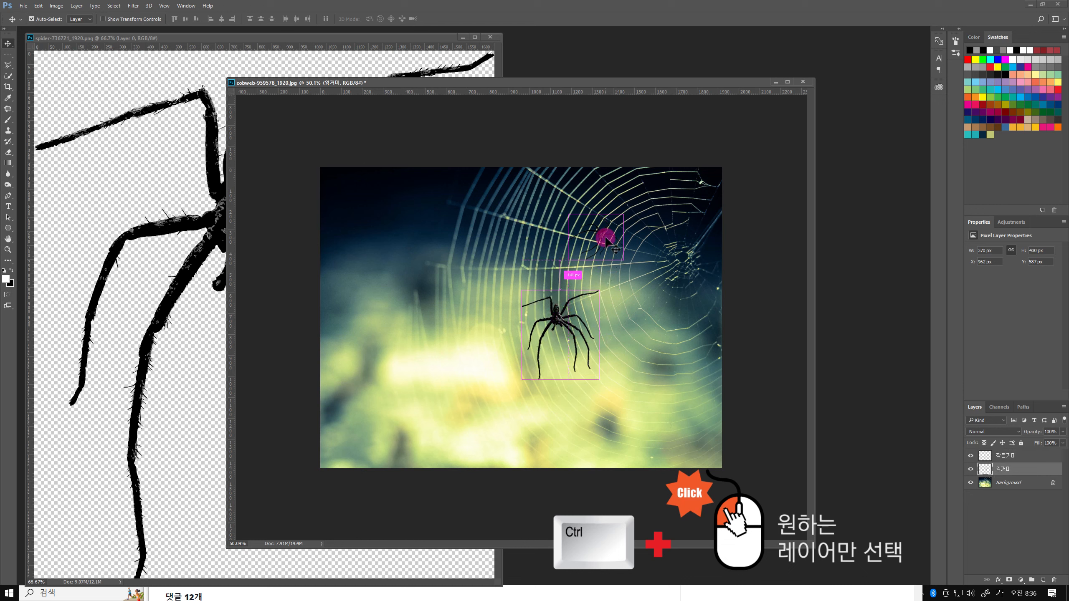
# Step: Nudge the small spider slightly up the web and the large spider slightly up and to the right
pyautogui.moveTo(606, 240); pyautogui.dragTo(603, 232)
pyautogui.moveTo(558, 308); pyautogui.dragTo(564, 309)
pyautogui.moveTo(605, 230)
pyautogui.mouseDown()
pyautogui.moveTo(611, 237)
pyautogui.moveTo(608, 228)
pyautogui.mouseUp()
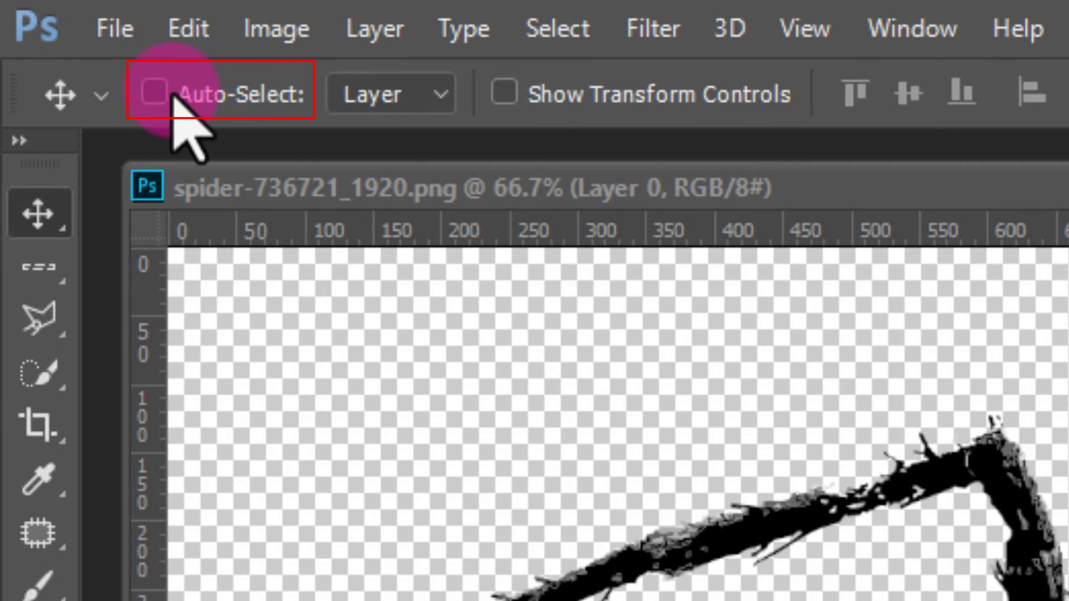
# Step: Turn on Auto-Select for the Move tool, reposition the large and small spiders in turn, and turn Auto-Select off
pyautogui.click(155, 91)
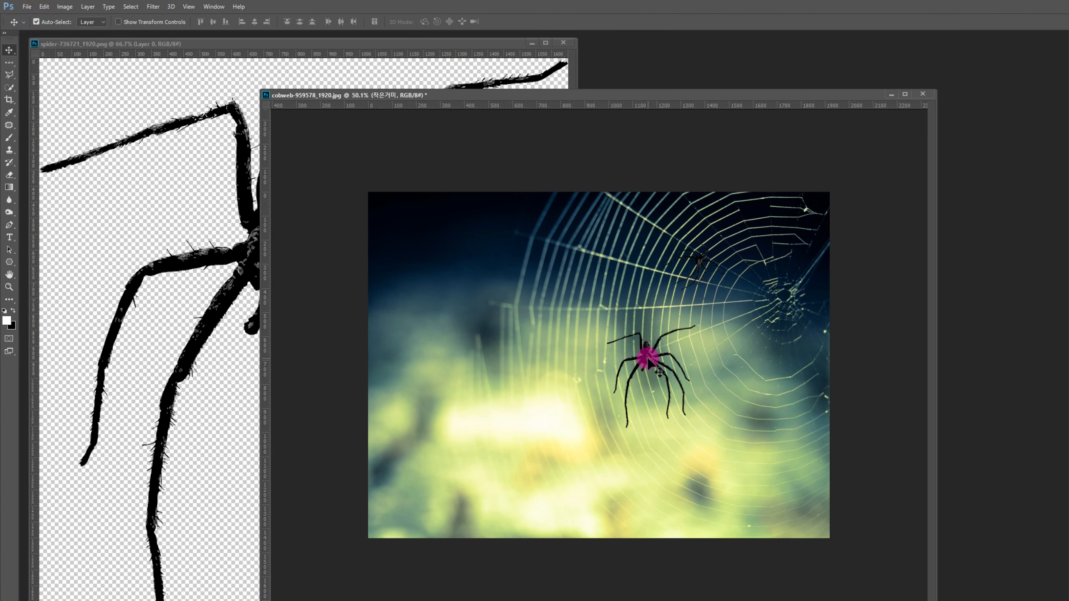
pyautogui.moveTo(649, 357); pyautogui.dragTo(646, 370)
pyautogui.moveTo(691, 262)
pyautogui.mouseDown()
pyautogui.moveTo(685, 271)
pyautogui.moveTo(691, 261)
pyautogui.mouseUp()
pyautogui.moveTo(648, 374); pyautogui.dragTo(652, 363)
pyautogui.moveTo(693, 261); pyautogui.dragTo(684, 273)
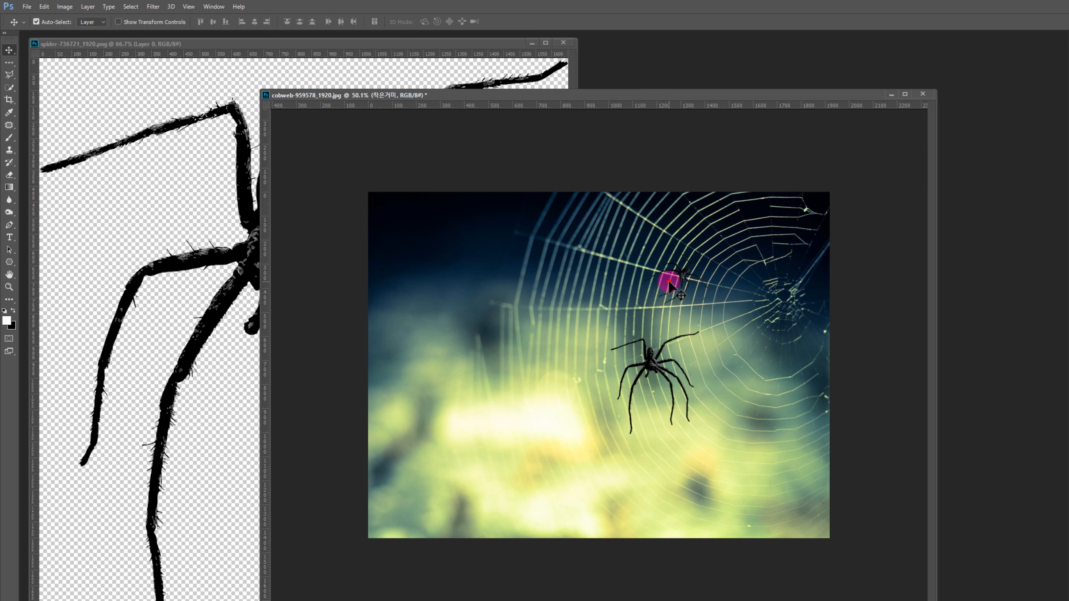
pyautogui.click(619, 356)
pyautogui.click(36, 22)
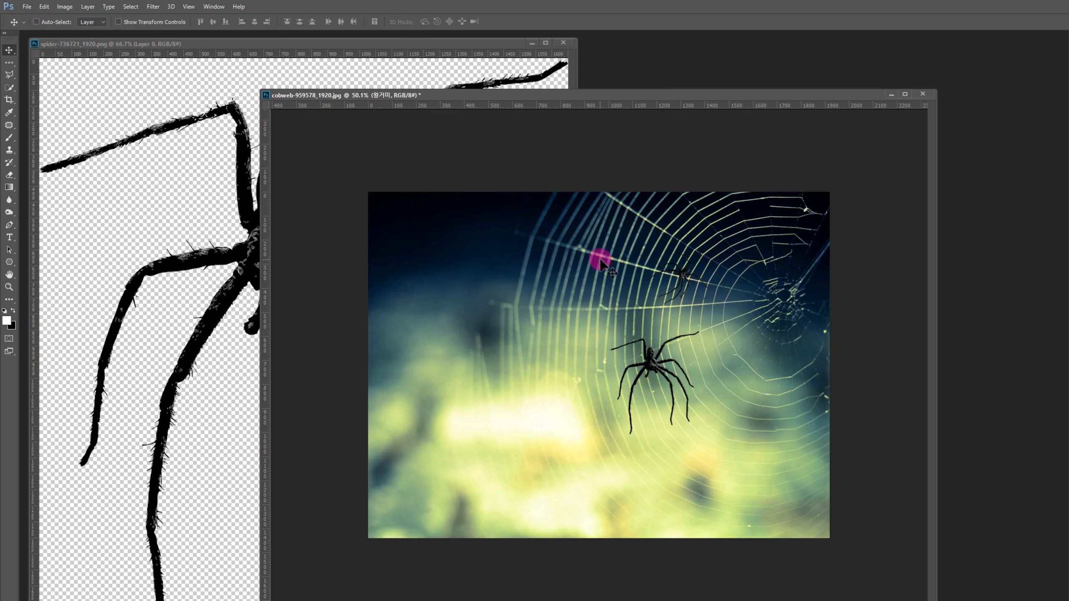
# Step: Lower both spiders slightly using temporary auto-selection, then turn on Auto-Select and raise the small spider a little
pyautogui.moveTo(652, 366); pyautogui.dragTo(646, 374)
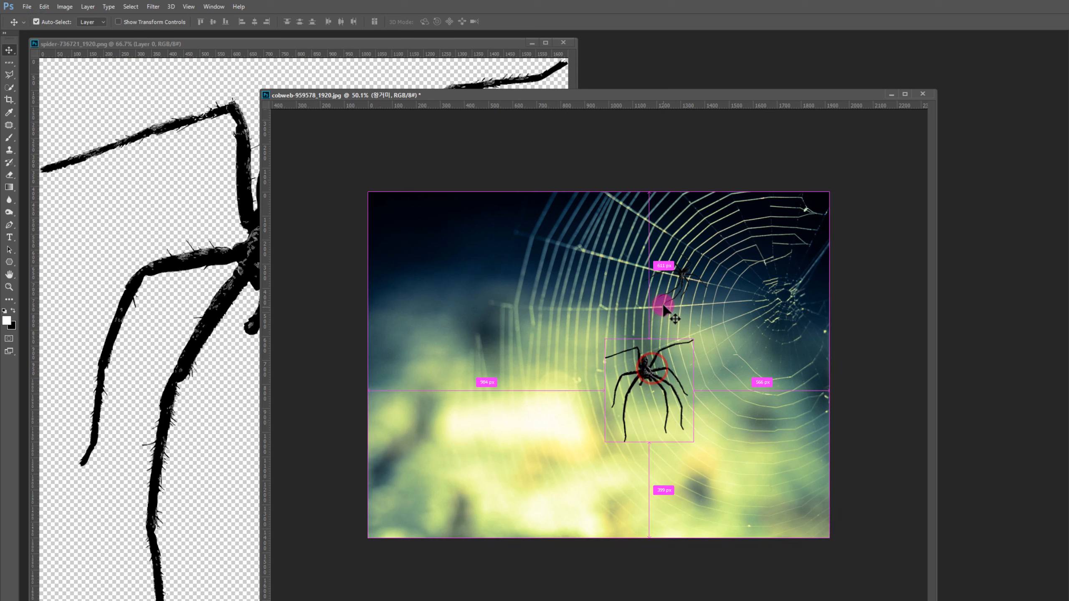
pyautogui.moveTo(684, 281); pyautogui.dragTo(689, 324)
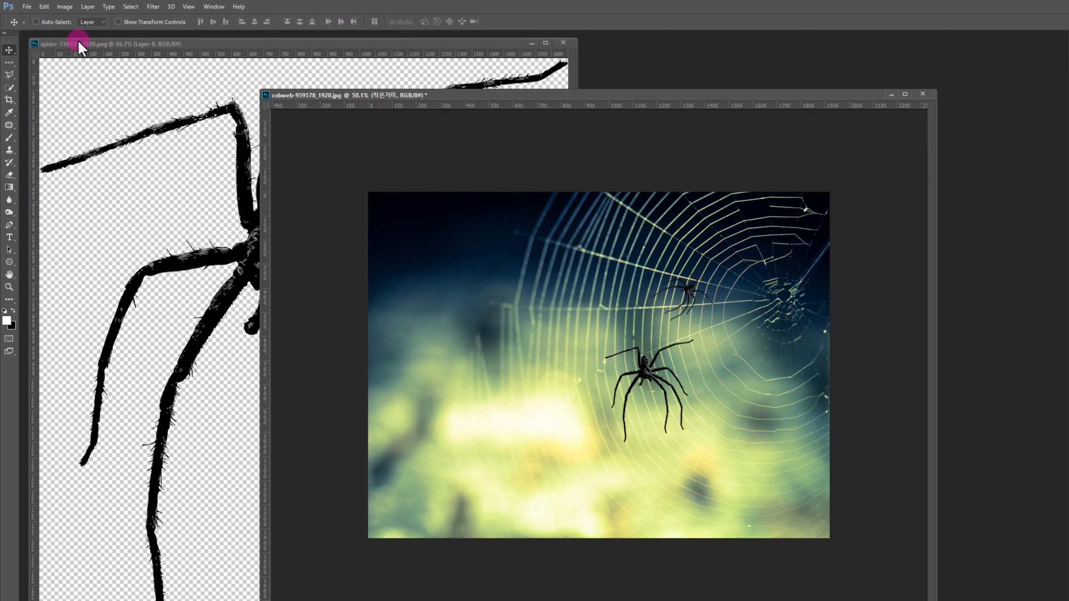
pyautogui.click(36, 22)
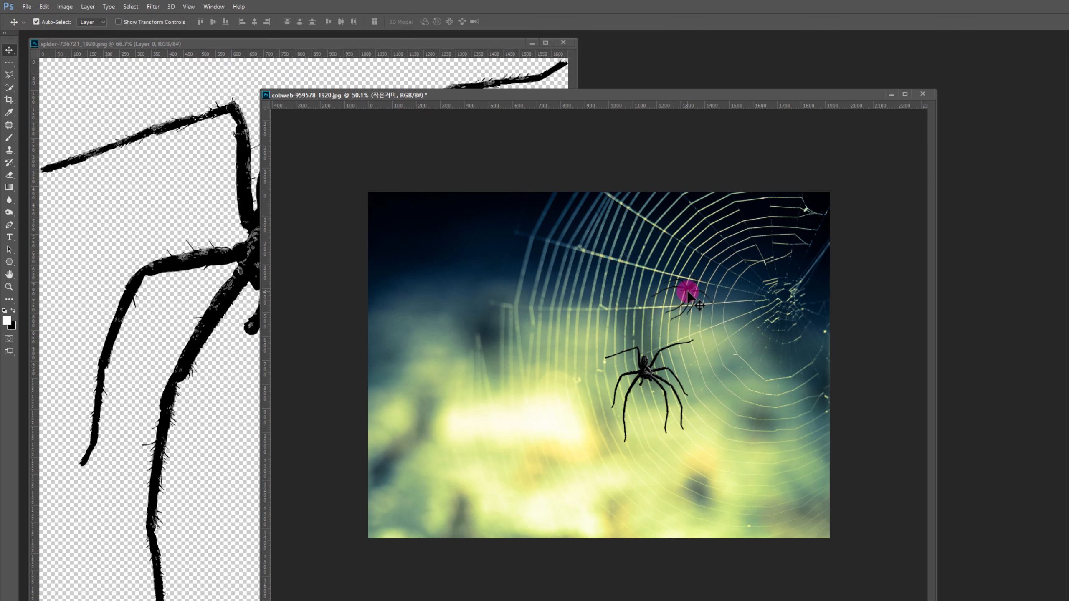
pyautogui.moveTo(689, 298); pyautogui.dragTo(689, 281)
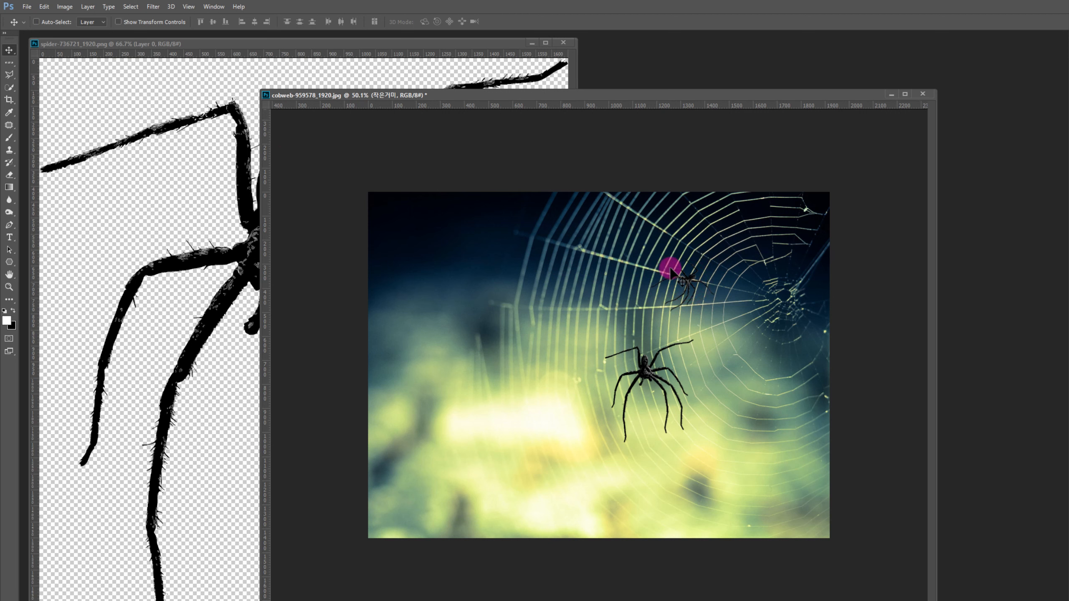
# Step: Move the small spider to about X 1208 px, Y 258 px and the large one to about X 1008 px, Y 585 px
pyautogui.moveTo(687, 274); pyautogui.dragTo(696, 258)
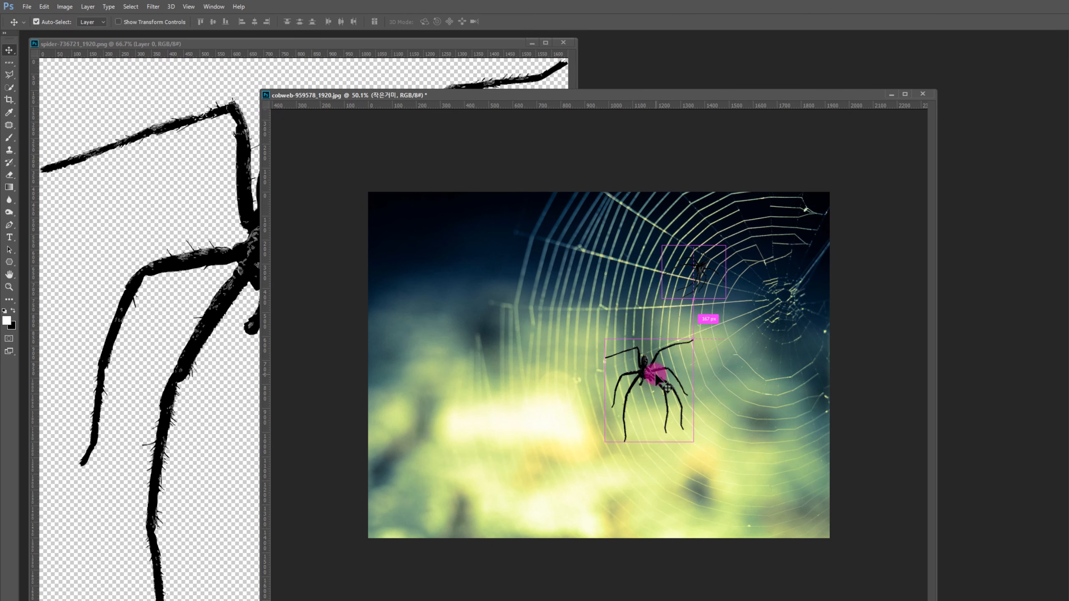
pyautogui.moveTo(650, 373); pyautogui.dragTo(656, 366)
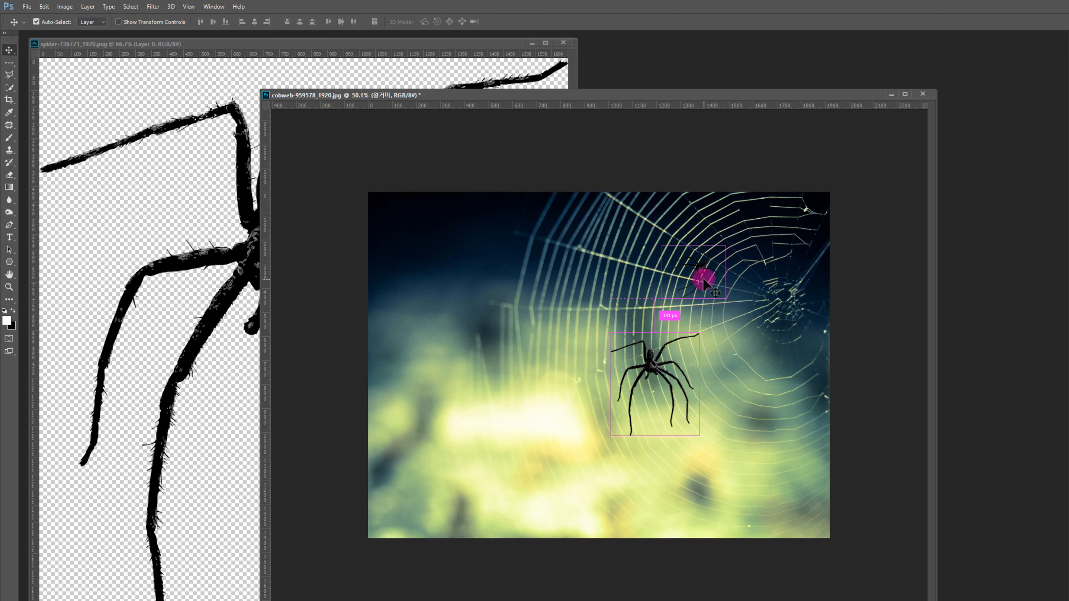
pyautogui.moveTo(701, 270); pyautogui.dragTo(697, 280)
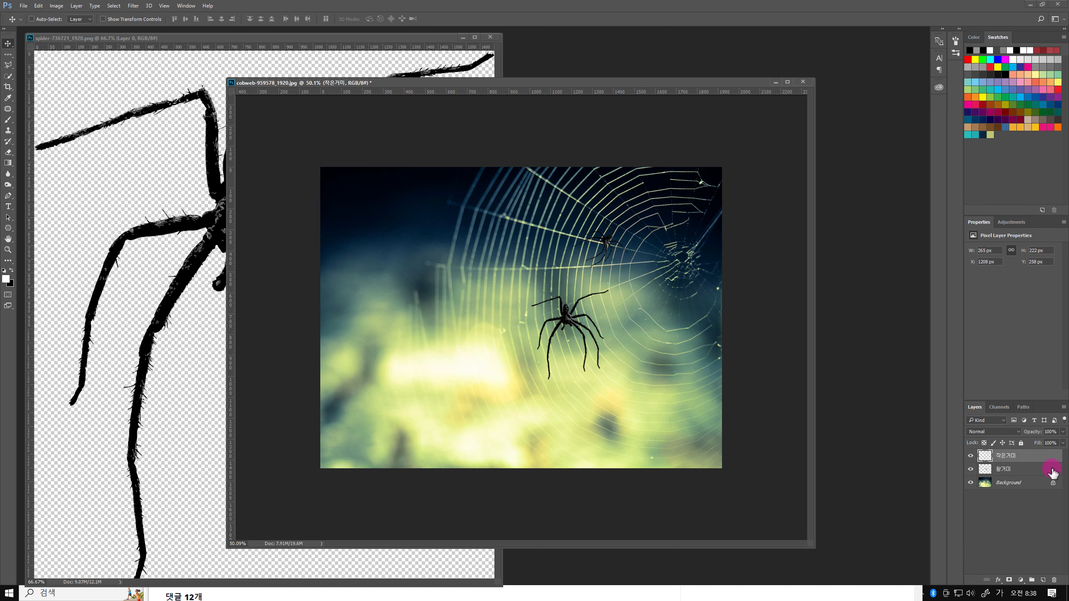
# Step: Add a Multiply Drop Shadow to the 왕거미 layer with distance 21 px, spread 7% and size 6 px
pyautogui.doubleClick(1053, 471)
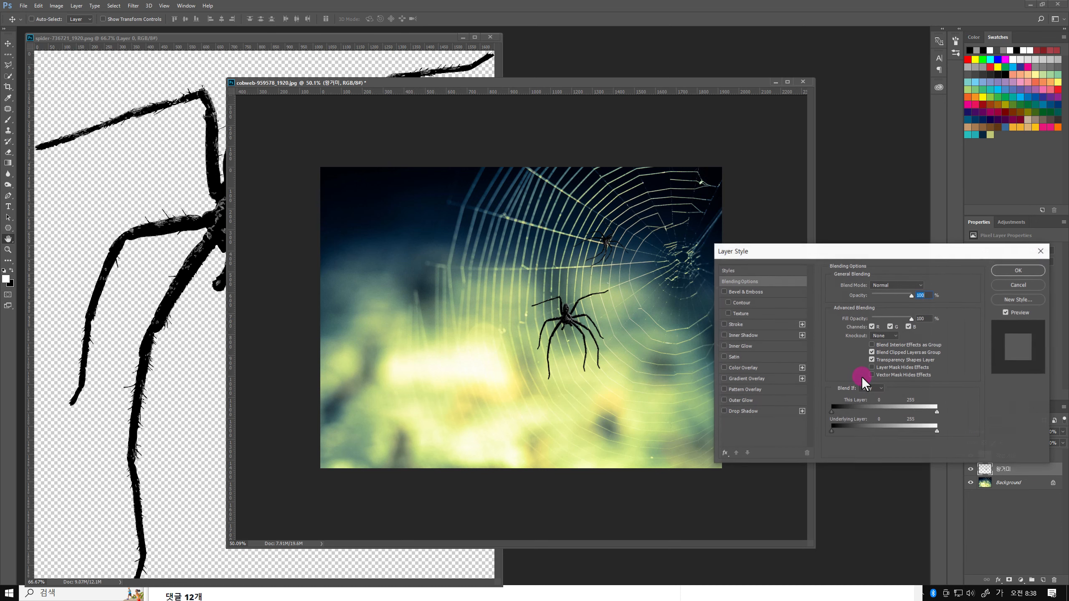
pyautogui.click(768, 410)
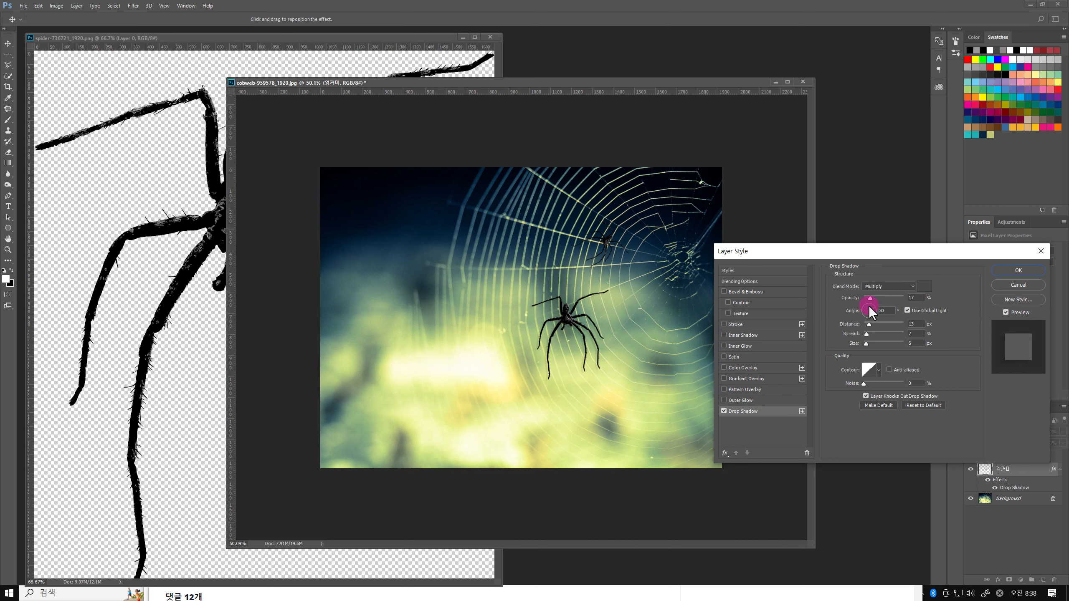
pyautogui.moveTo(869, 323)
pyautogui.mouseDown()
pyautogui.moveTo(870, 297)
pyautogui.moveTo(891, 299)
pyautogui.moveTo(869, 307)
pyautogui.mouseUp()
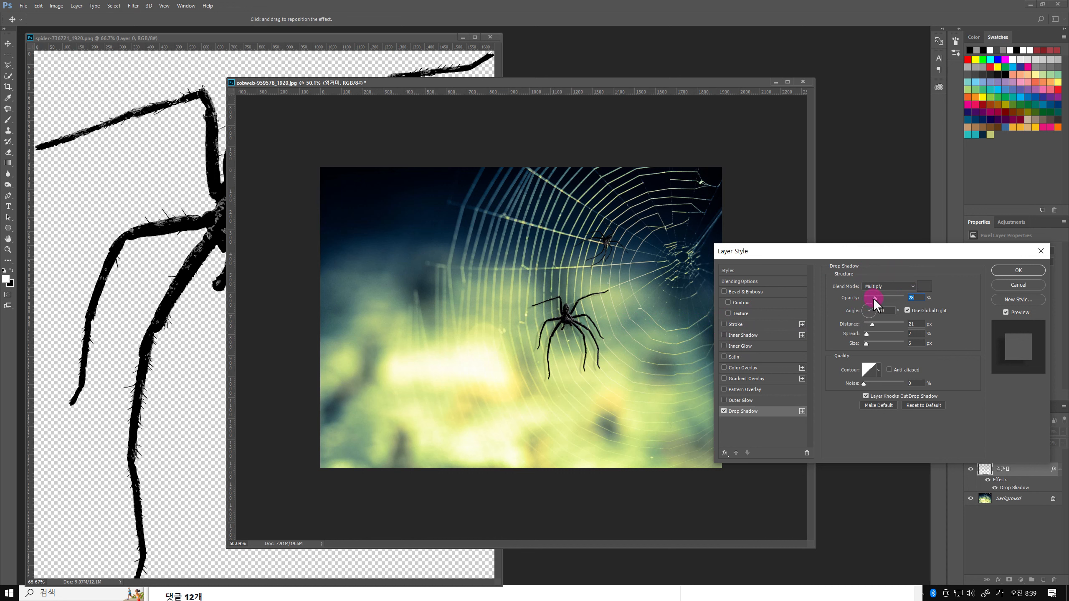
pyautogui.click(1025, 269)
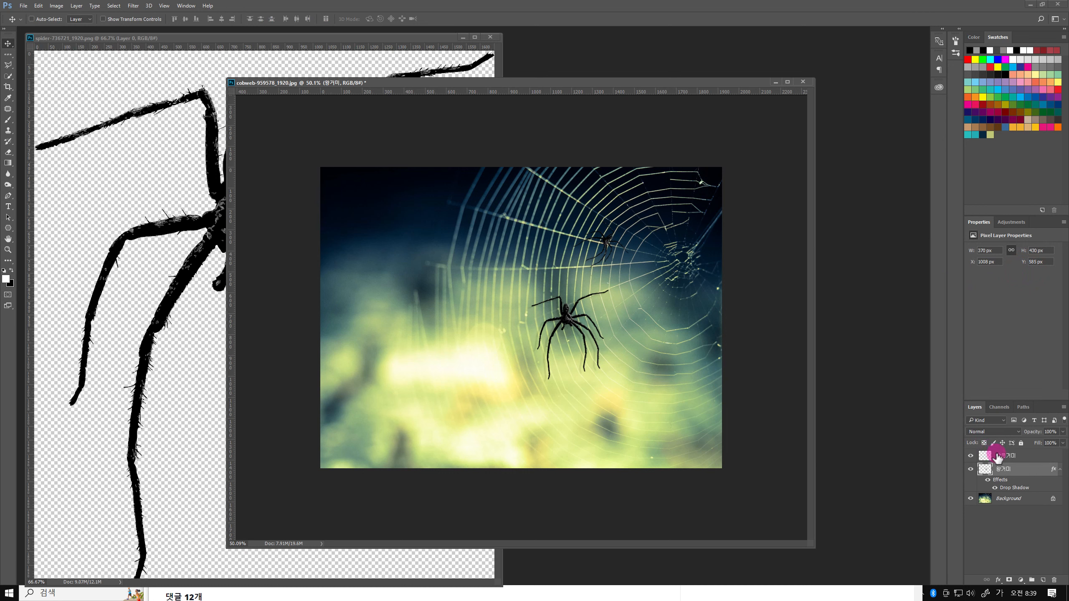
# Step: Group the 작은거미 and 왕거미 layers together and name the group 거미들
pyautogui.keyDown('ctrl'); pyautogui.click(1023, 457); pyautogui.keyUp('ctrl')
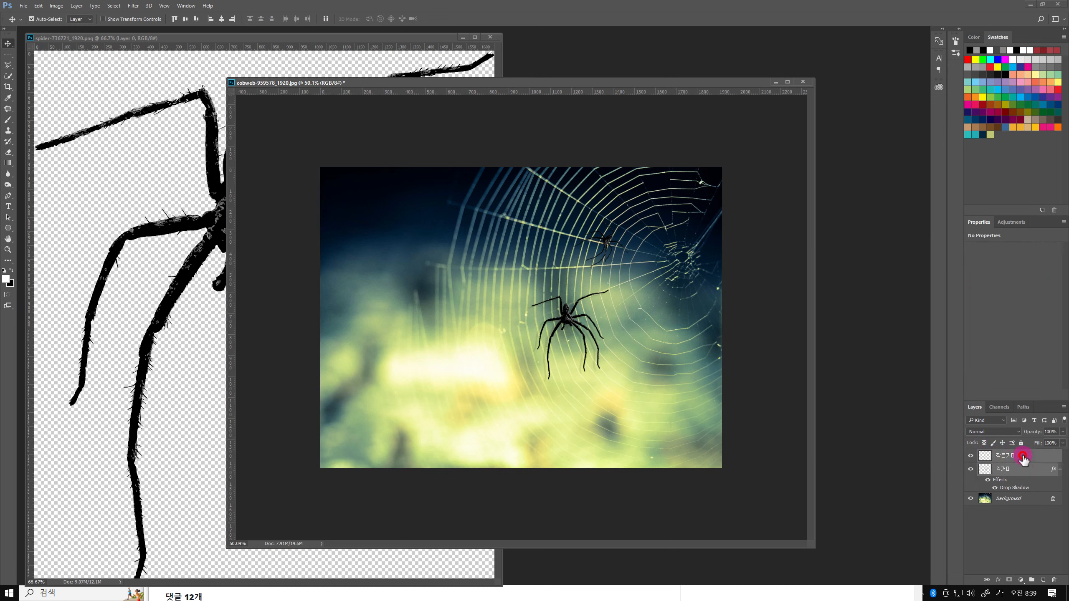
pyautogui.click(1022, 472)
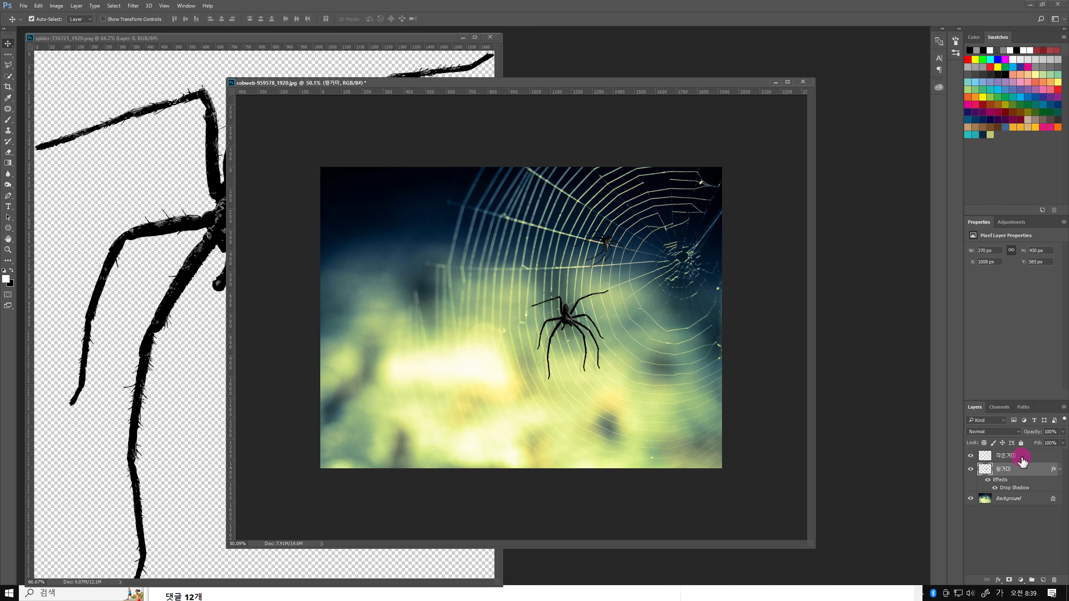
pyautogui.keyDown('ctrl'); pyautogui.click(1023, 456); pyautogui.keyUp('ctrl')
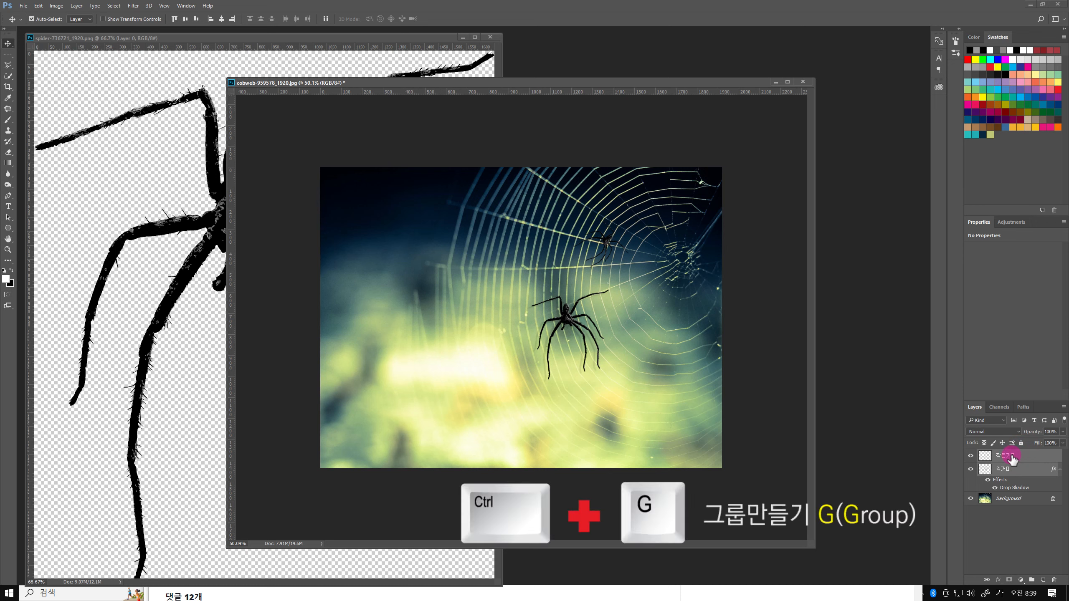
pyautogui.hotkey('ctrl', 'g')
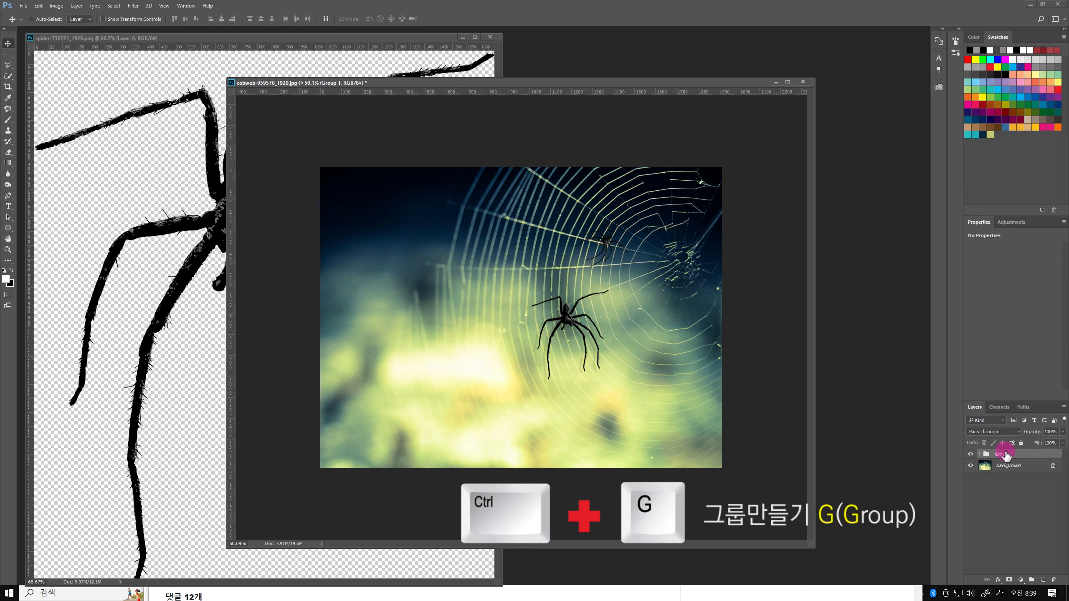
pyautogui.doubleClick(1005, 454)
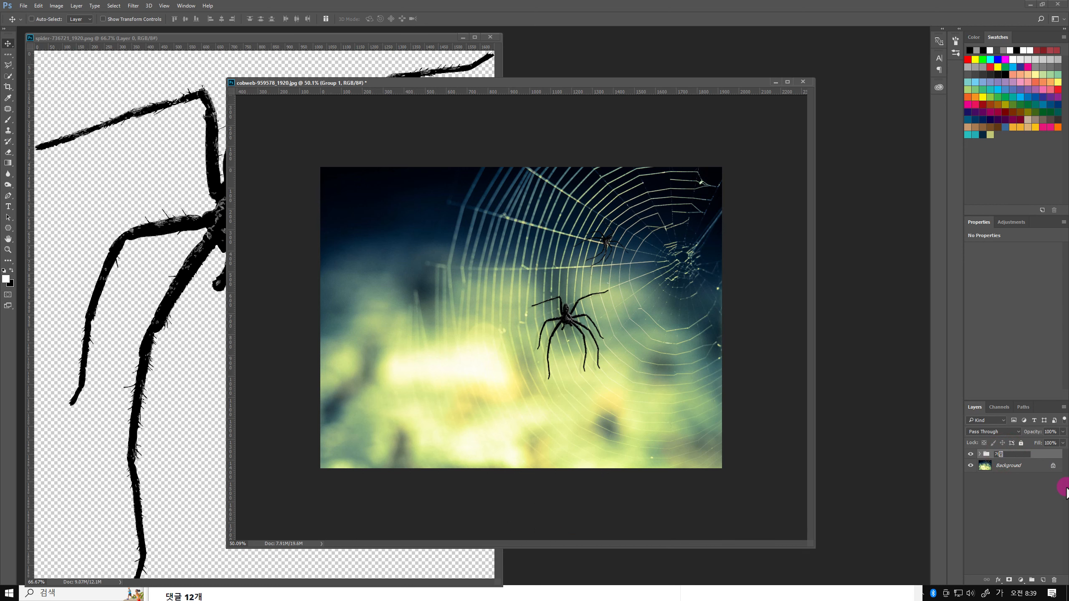
pyautogui.write('거미들')
pyautogui.press('Return')
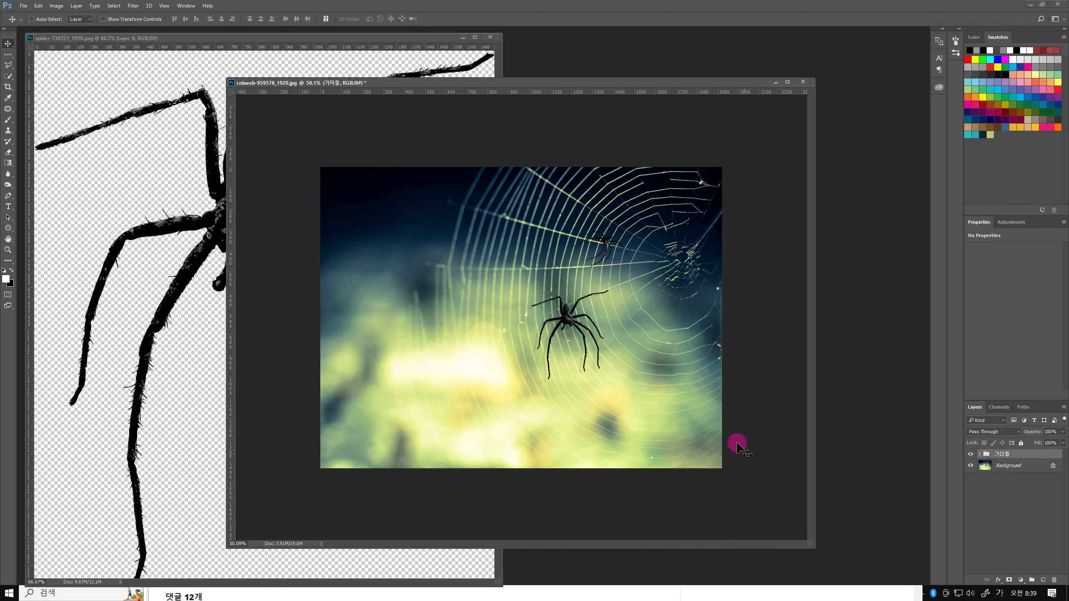
# Step: Move both spiders together as the 거미들 group, raising them about 32 px, and expand the group's layers
pyautogui.doubleClick(997, 454)
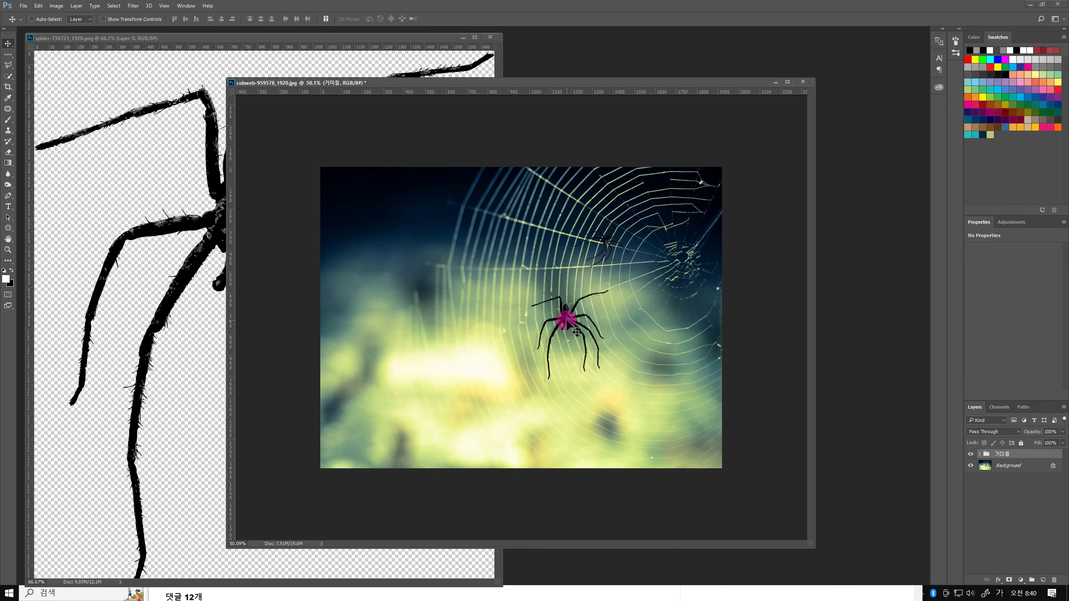
pyautogui.moveTo(568, 318); pyautogui.dragTo(571, 318)
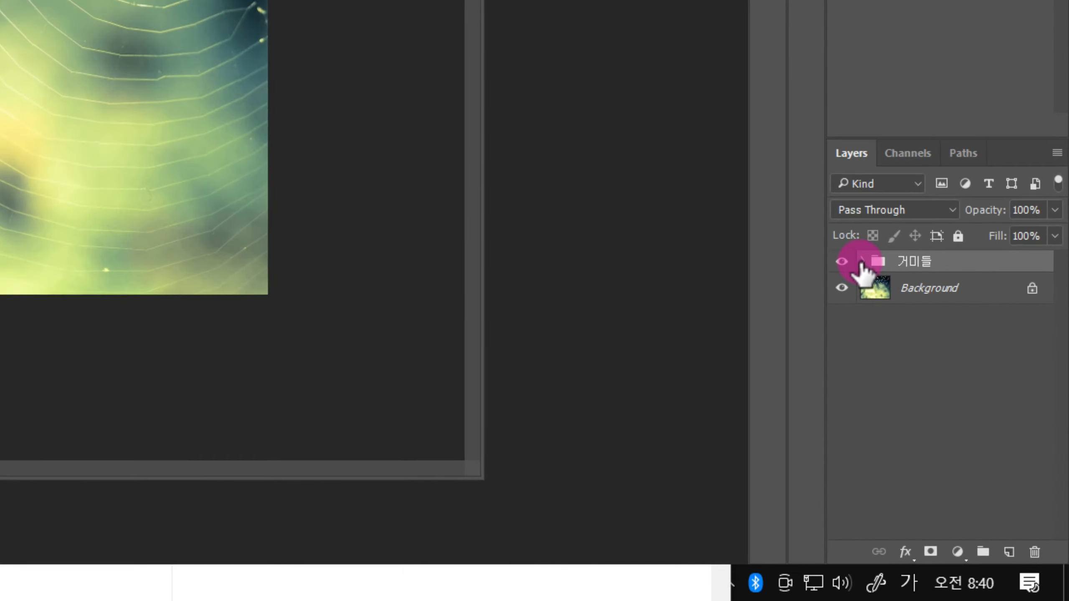
pyautogui.click(979, 455)
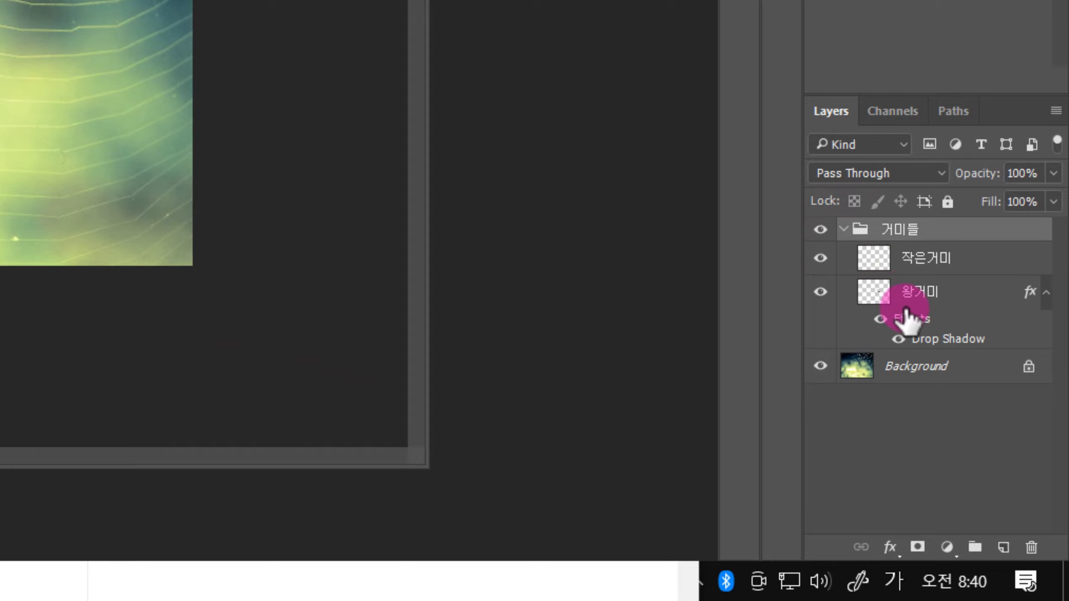
# Step: Add a Multiply Drop Shadow to the 작은거미 layer with opacity 18%, distance 21 px, spread 7% and size 6 px
pyautogui.click(925, 260)
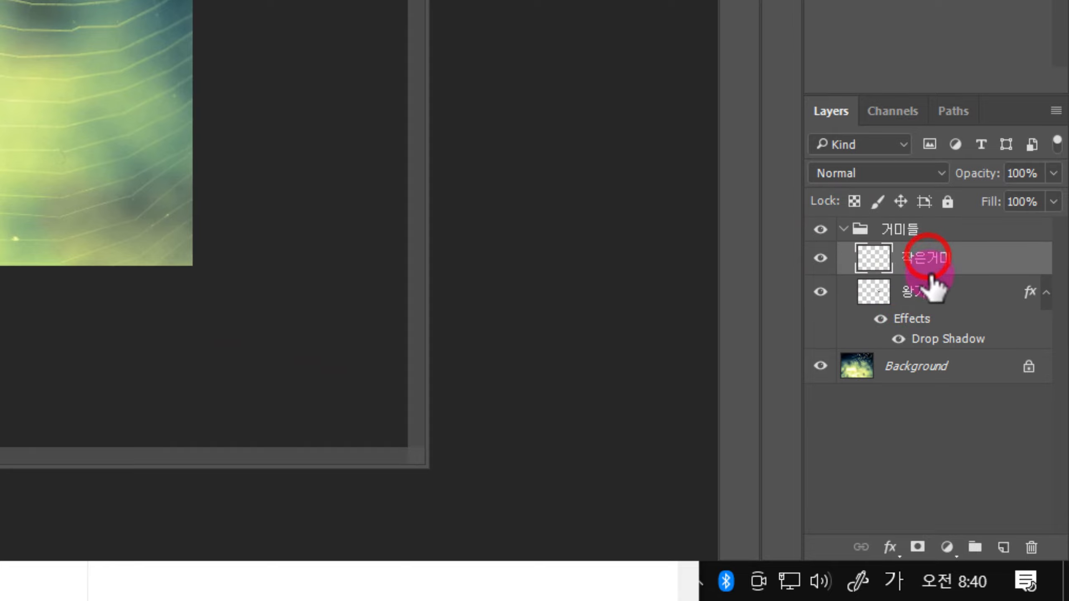
pyautogui.click(928, 293)
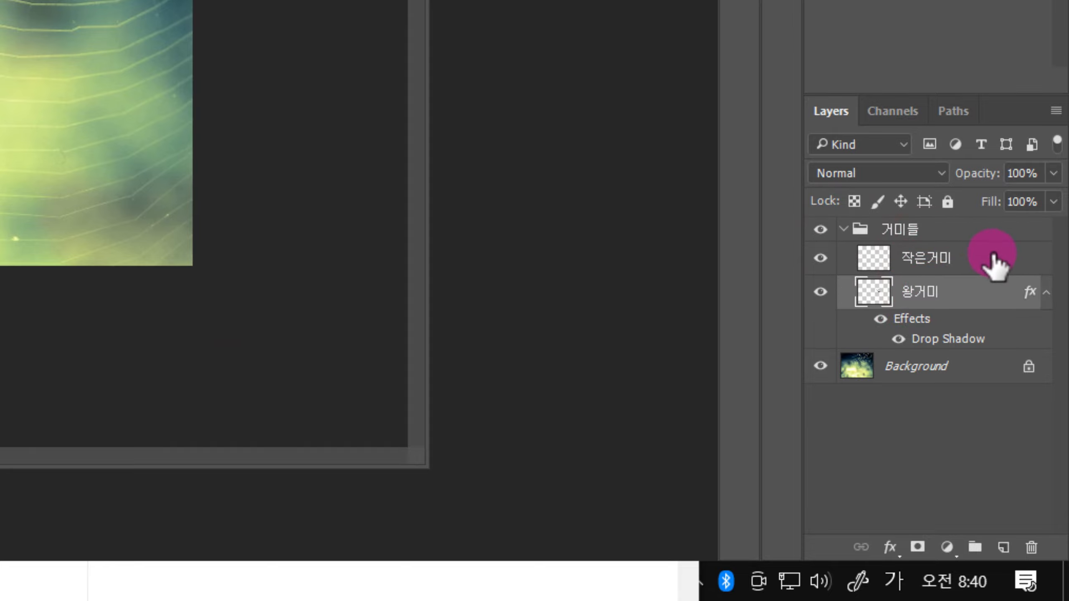
pyautogui.click(949, 261)
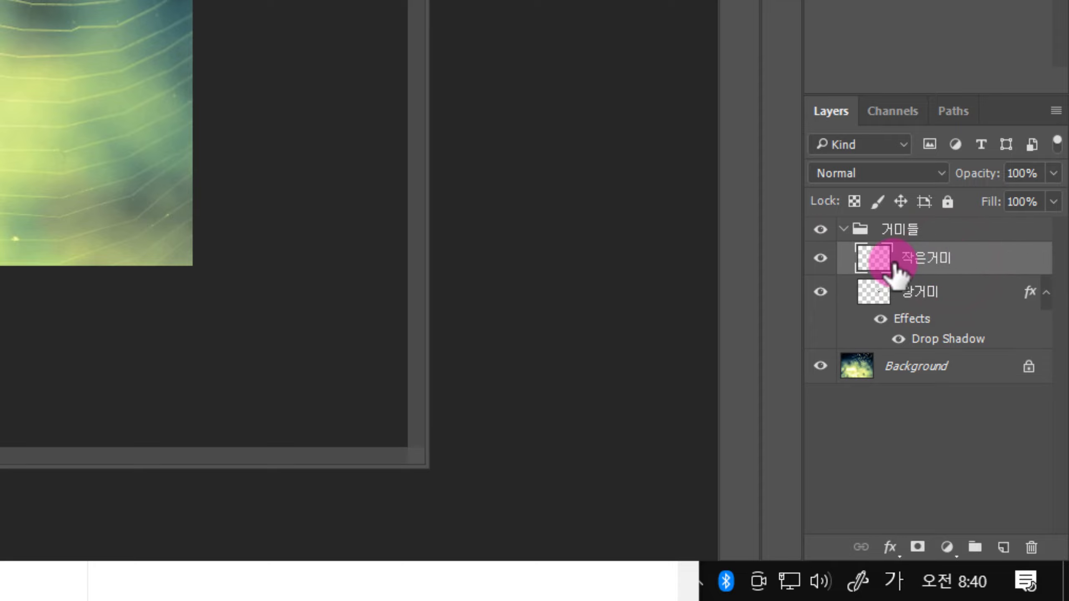
pyautogui.click(1018, 261)
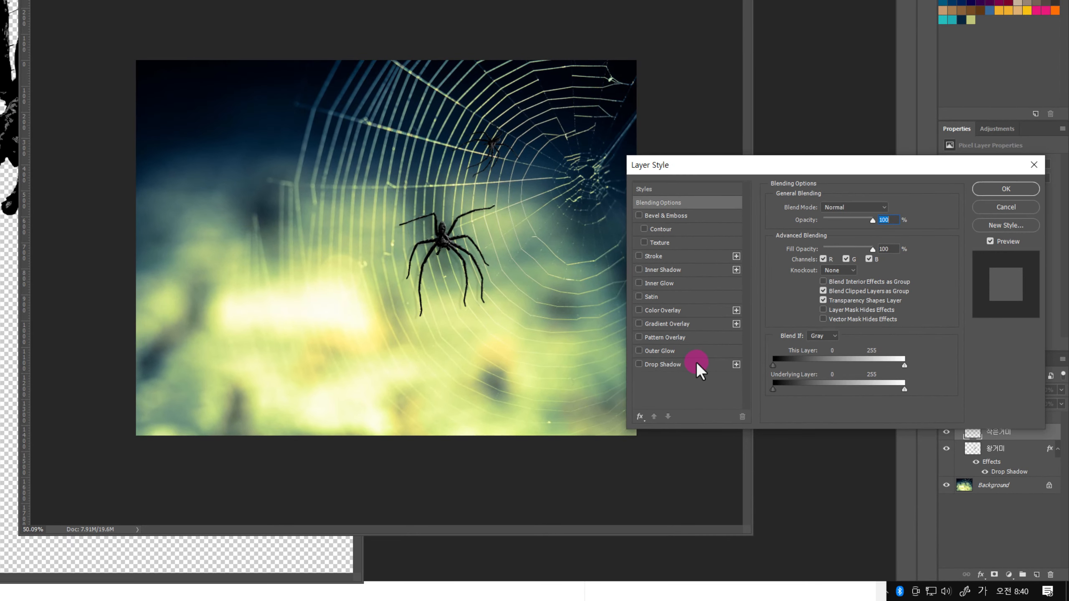
pyautogui.click(696, 362)
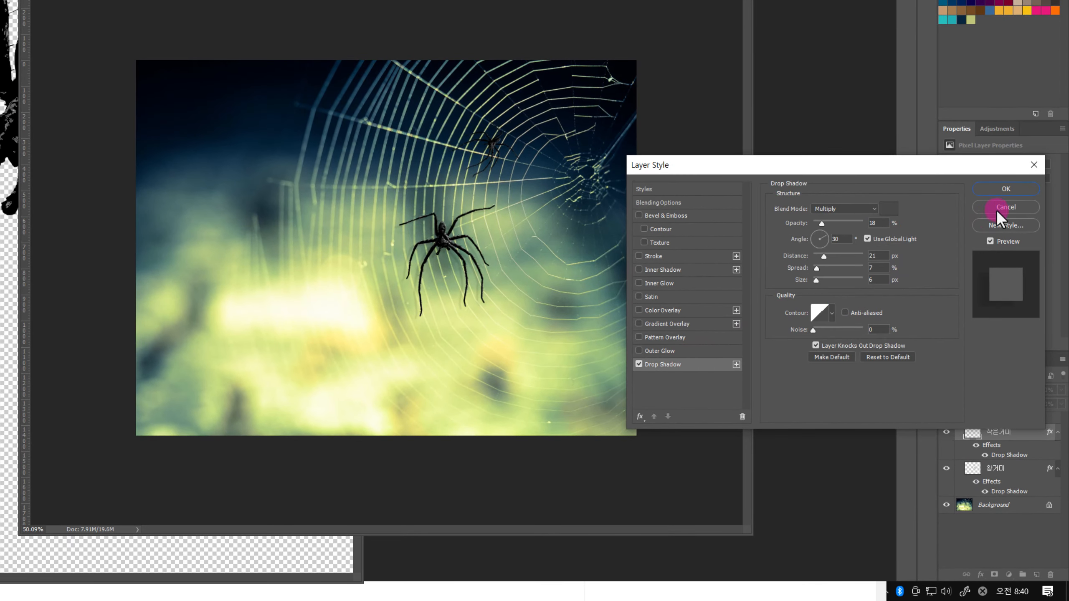
pyautogui.click(1007, 189)
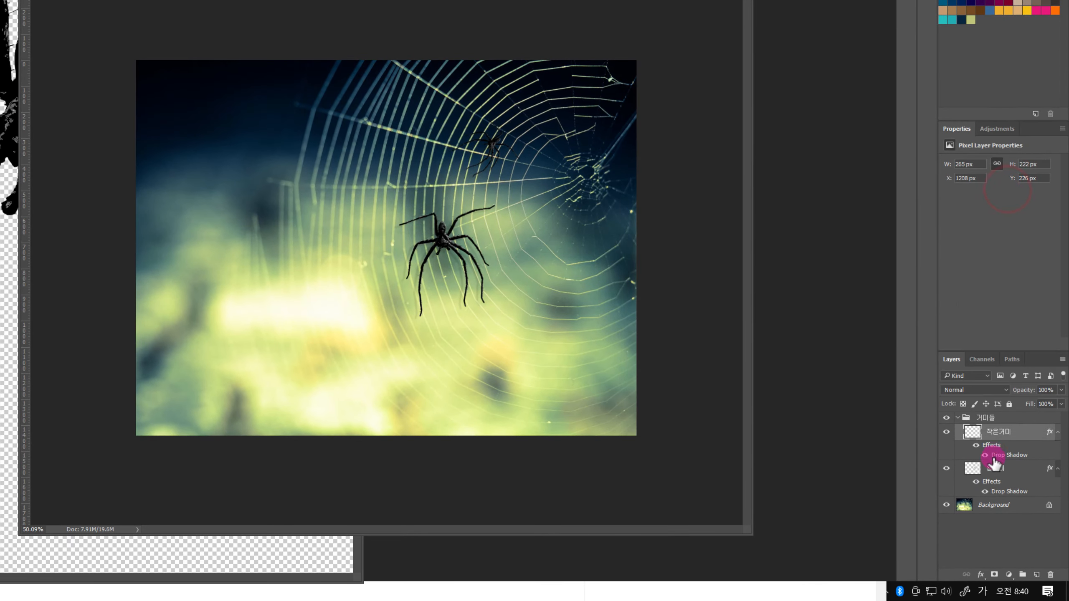
# Step: Select the 거미들 group and lower both spiders together, placing the small one at about X 1208 px, Y 252 px
pyautogui.moveTo(993, 461); pyautogui.dragTo(995, 436)
pyautogui.click(1008, 417)
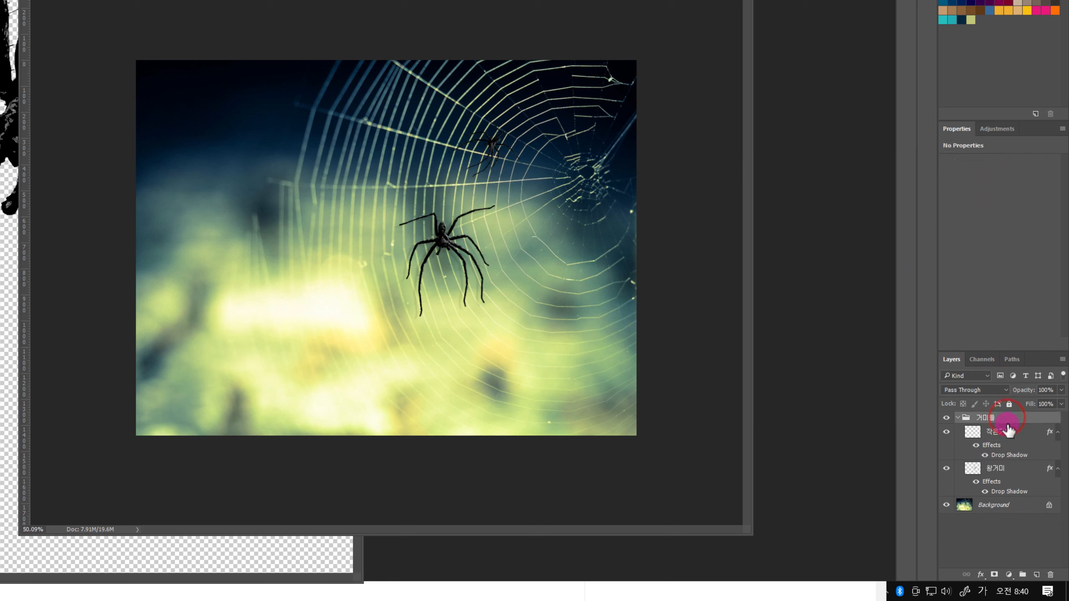
pyautogui.click(1007, 436)
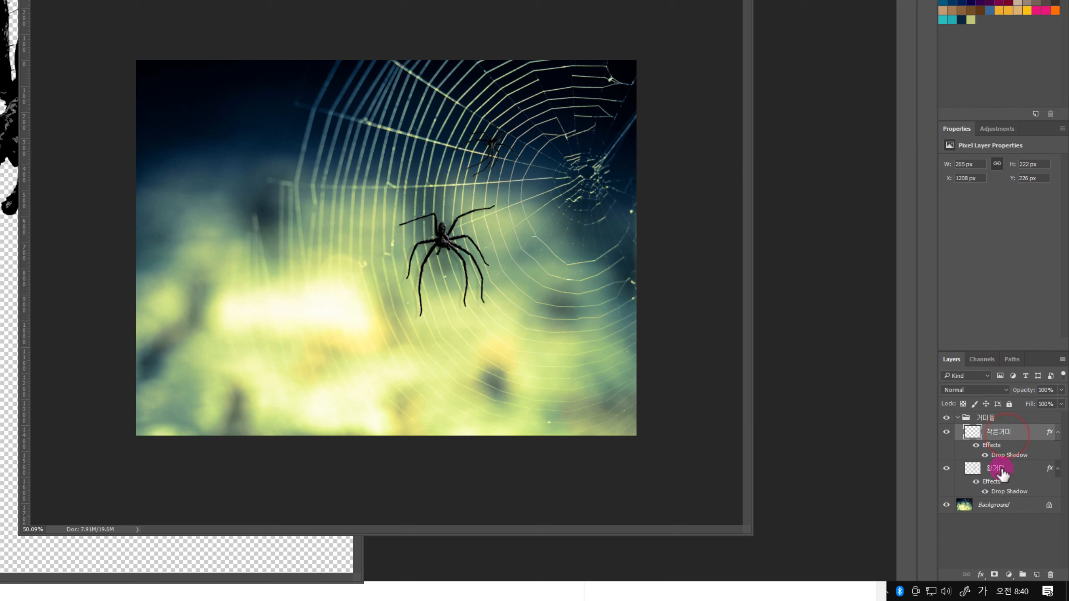
pyautogui.click(1000, 469)
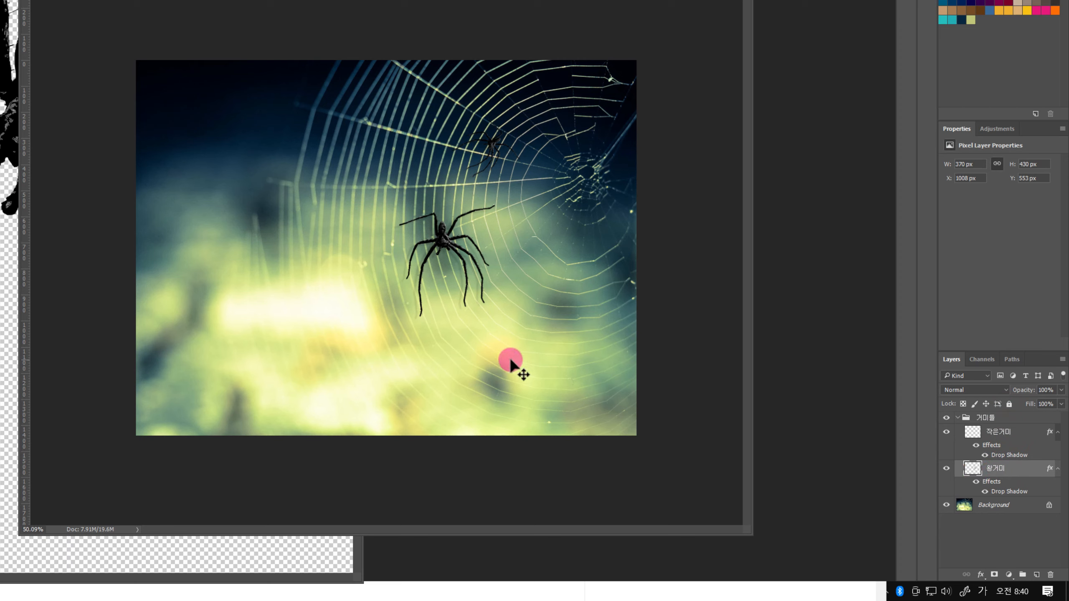
pyautogui.click(441, 235)
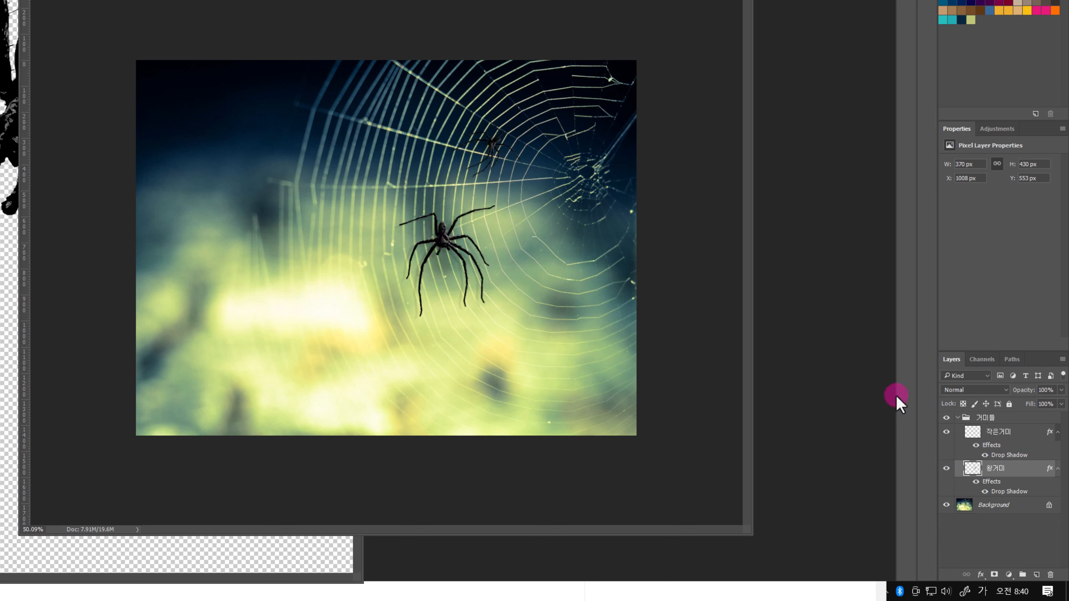
pyautogui.click(1018, 418)
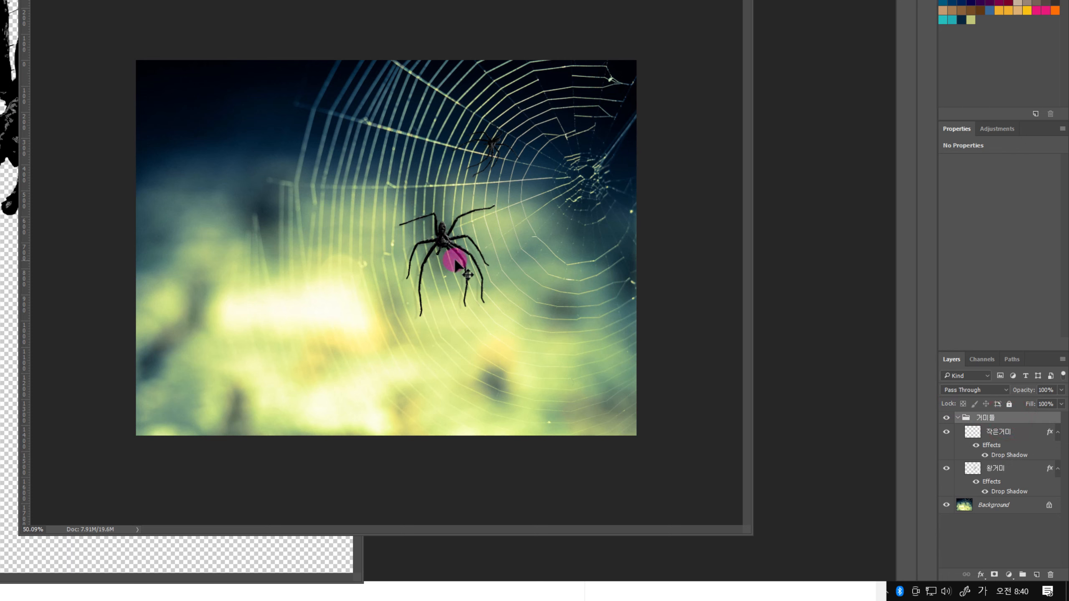
pyautogui.moveTo(446, 247); pyautogui.dragTo(451, 255)
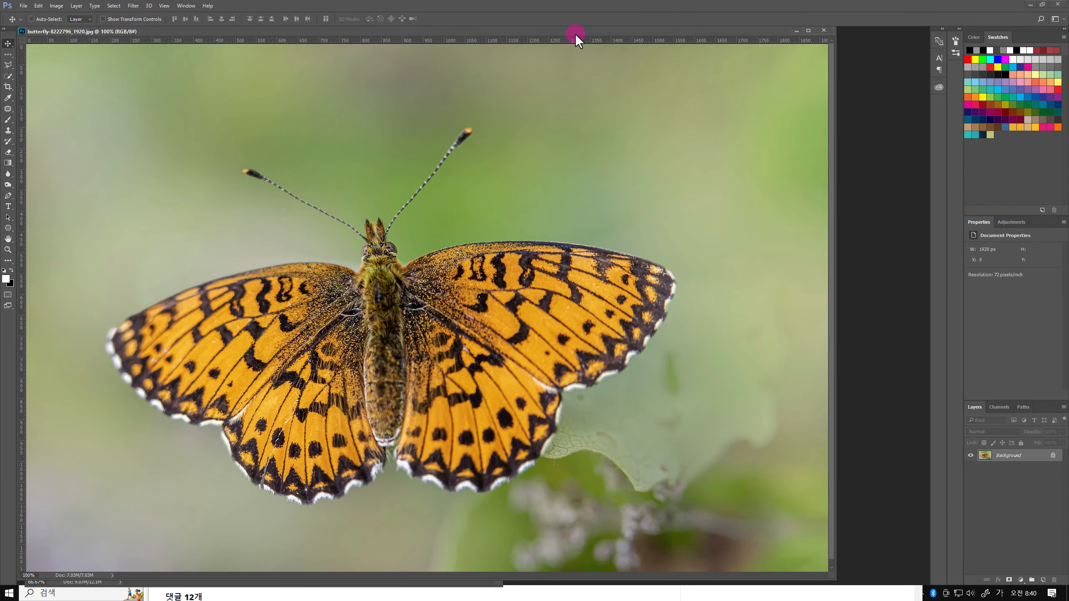
# Step: Reposition the butterfly photo's floating window lower in the workspace so part of the cobweb document shows behind it
pyautogui.moveTo(574, 34); pyautogui.dragTo(601, 117)
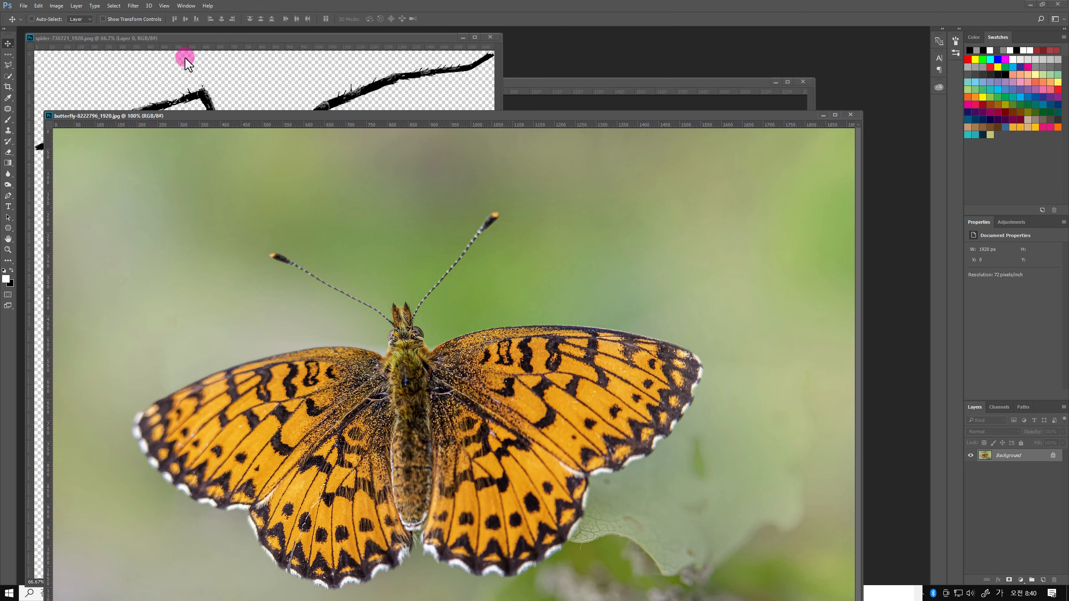
pyautogui.moveTo(278, 116); pyautogui.dragTo(290, 80)
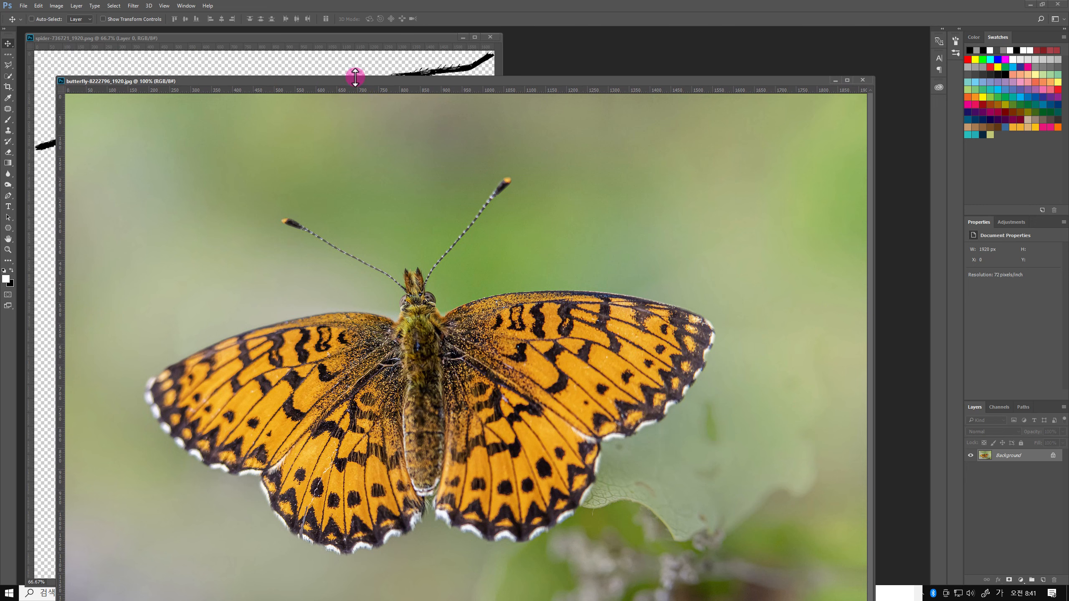
pyautogui.moveTo(353, 82); pyautogui.dragTo(354, 76)
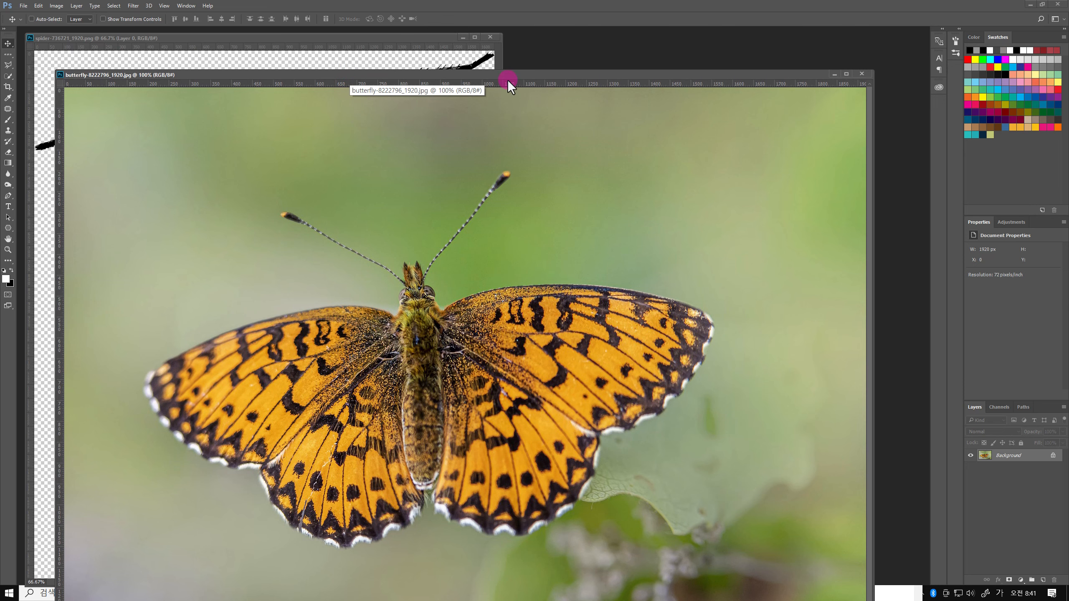
pyautogui.moveTo(508, 79); pyautogui.dragTo(504, 124)
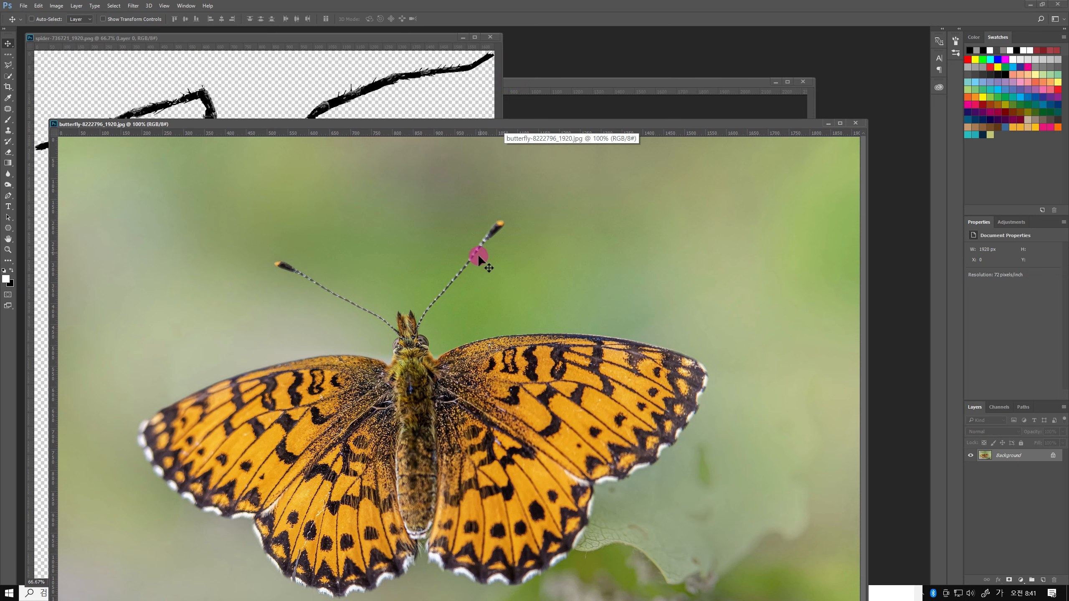
# Step: Copy the whole butterfly photo into the cobweb document as a layer and delete that layer
pyautogui.moveTo(478, 253)
pyautogui.mouseDown()
pyautogui.moveTo(505, 372)
pyautogui.moveTo(580, 185)
pyautogui.moveTo(594, 113)
pyautogui.moveTo(584, 186)
pyautogui.mouseUp()
pyautogui.moveTo(584, 185); pyautogui.dragTo(550, 290)
pyautogui.hotkey('ctrl', 'z')
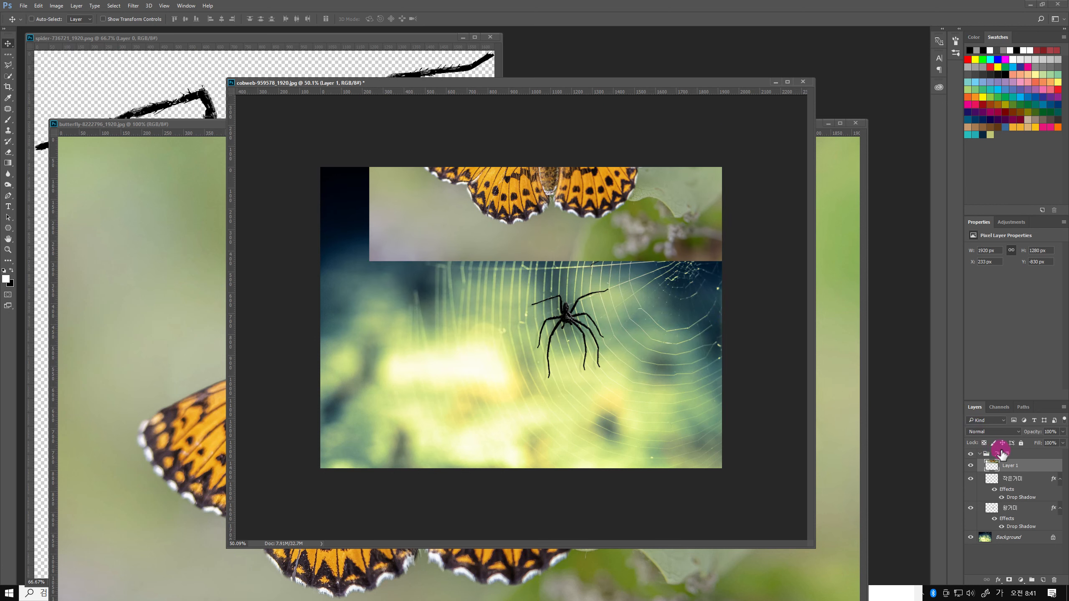
pyautogui.moveTo(1002, 454); pyautogui.dragTo(1054, 580)
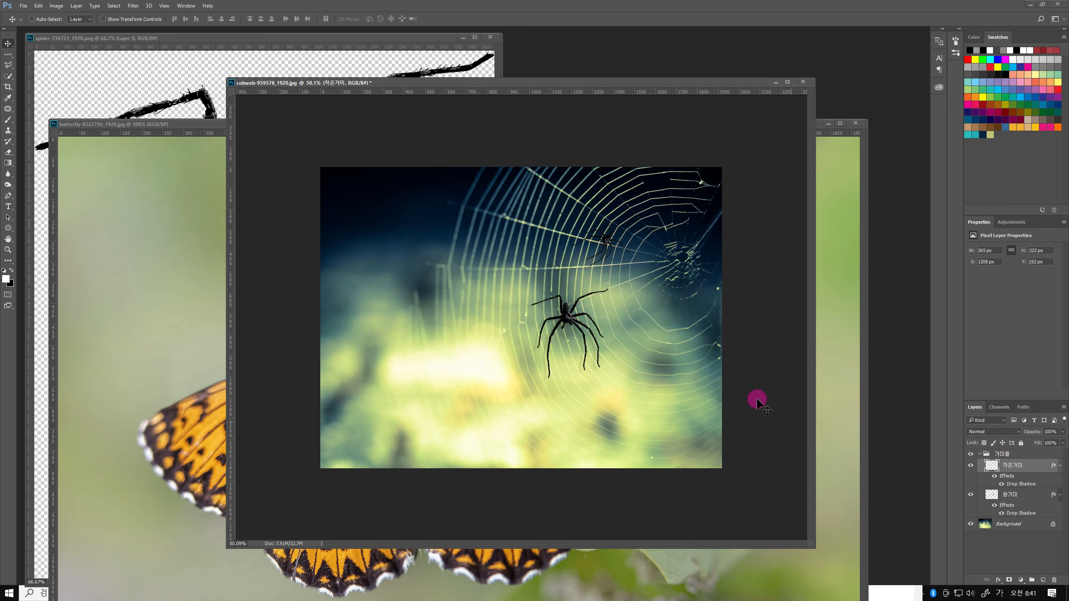
# Step: Return to the butterfly photo and select the butterfly's wings and body with the Quick Selection tool
pyautogui.click(207, 125)
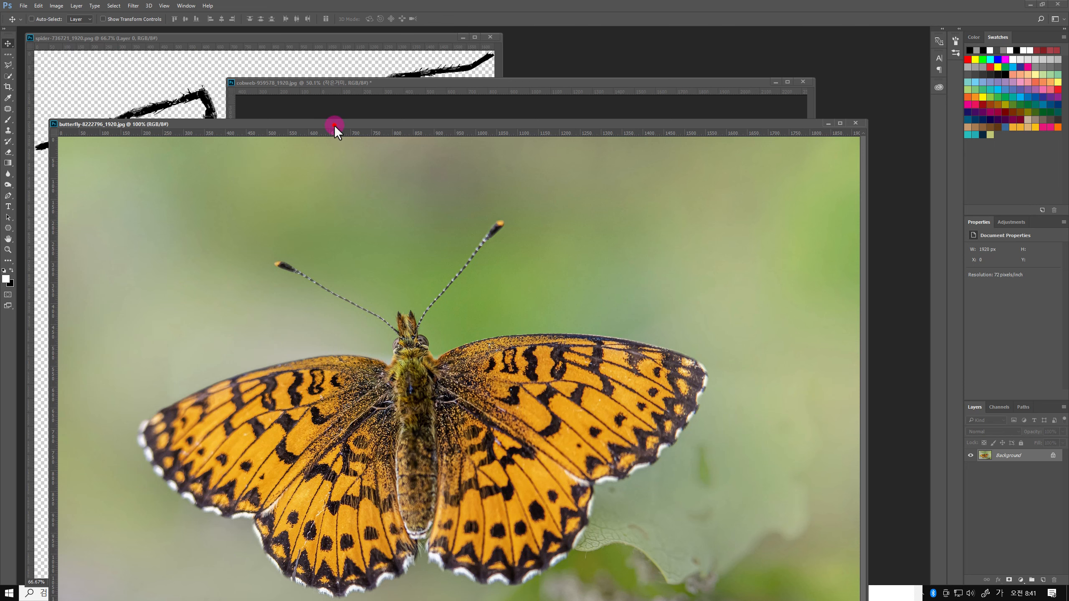
pyautogui.moveTo(334, 126); pyautogui.dragTo(357, 129)
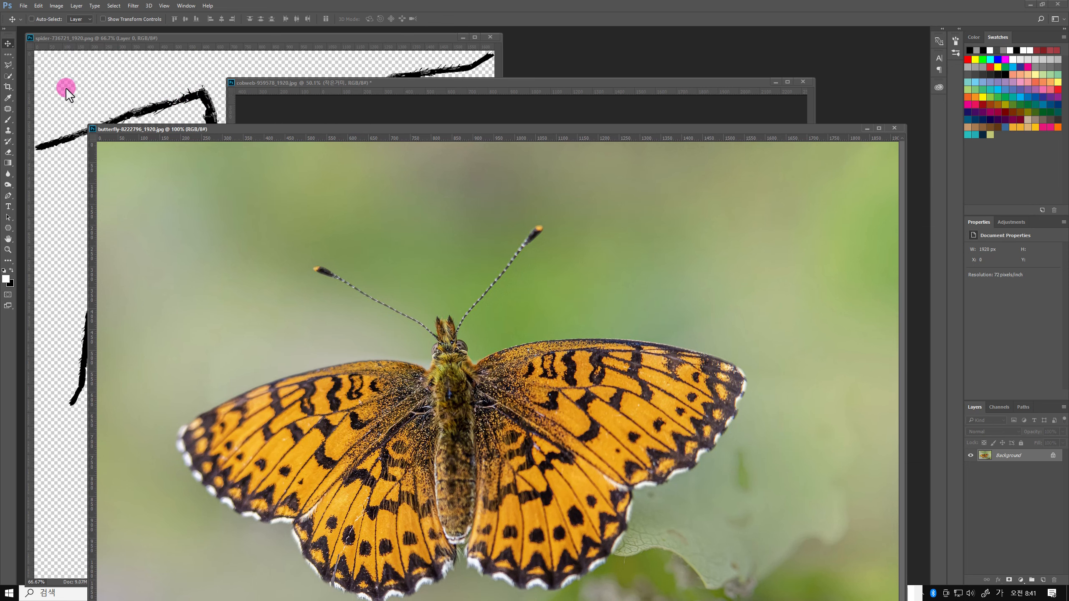
pyautogui.click(9, 77)
pyautogui.moveTo(373, 395); pyautogui.dragTo(338, 408)
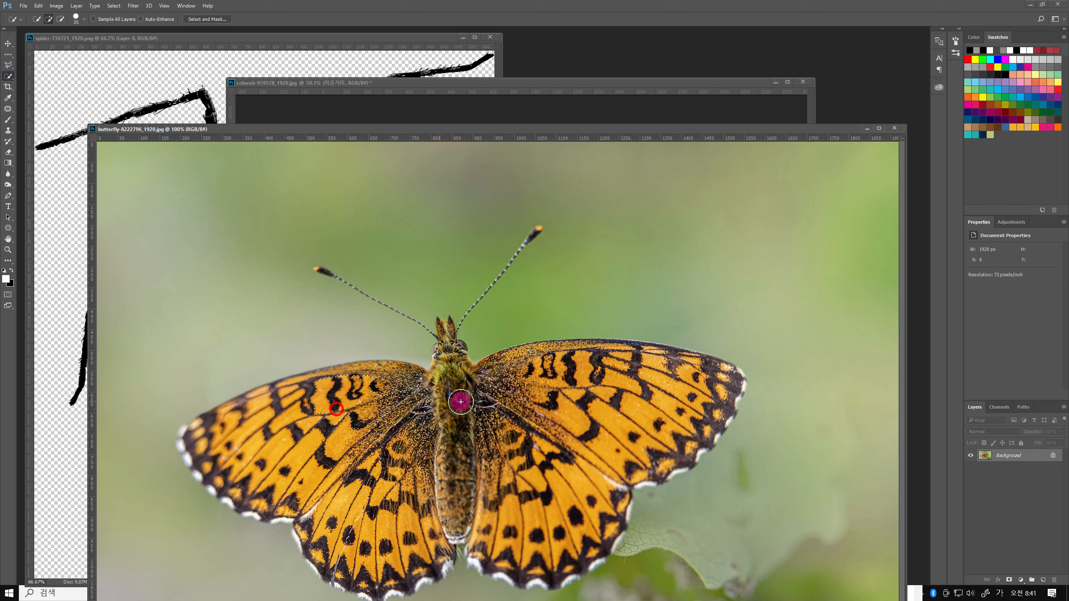
pyautogui.moveTo(461, 402)
pyautogui.mouseDown()
pyautogui.moveTo(623, 385)
pyautogui.moveTo(609, 370)
pyautogui.moveTo(374, 399)
pyautogui.moveTo(234, 440)
pyautogui.moveTo(250, 485)
pyautogui.moveTo(678, 365)
pyautogui.moveTo(558, 553)
pyautogui.moveTo(293, 477)
pyautogui.moveTo(450, 348)
pyautogui.moveTo(497, 456)
pyautogui.mouseUp()
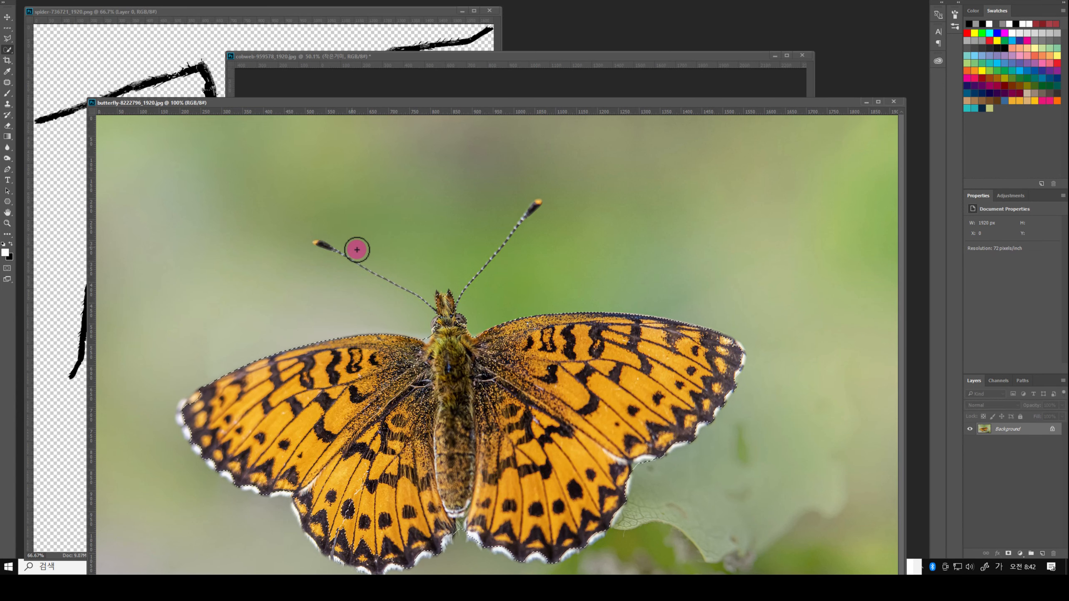
# Step: Refine the butterfly selection in Select and Mask by brushing both antennae with the Refine Edge Brush
pyautogui.click(214, 2)
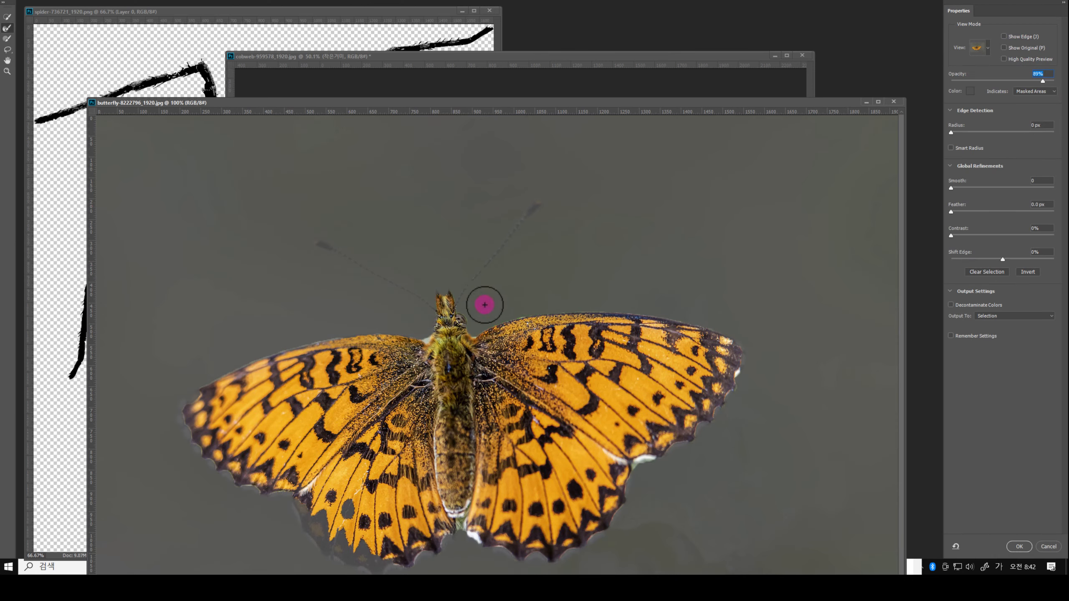
pyautogui.moveTo(446, 299); pyautogui.dragTo(540, 202)
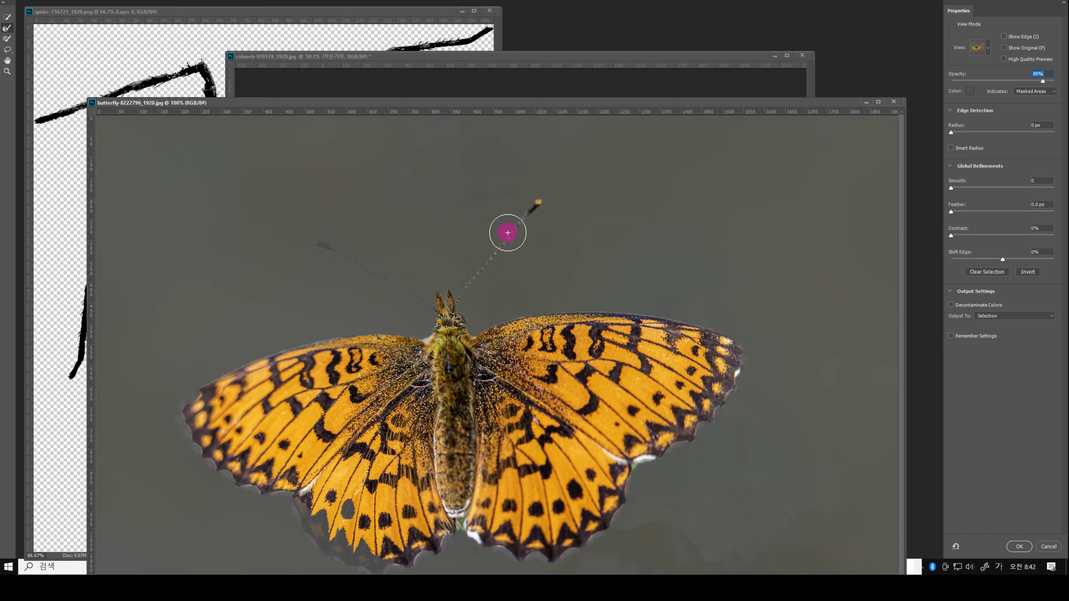
pyautogui.click(8, 29)
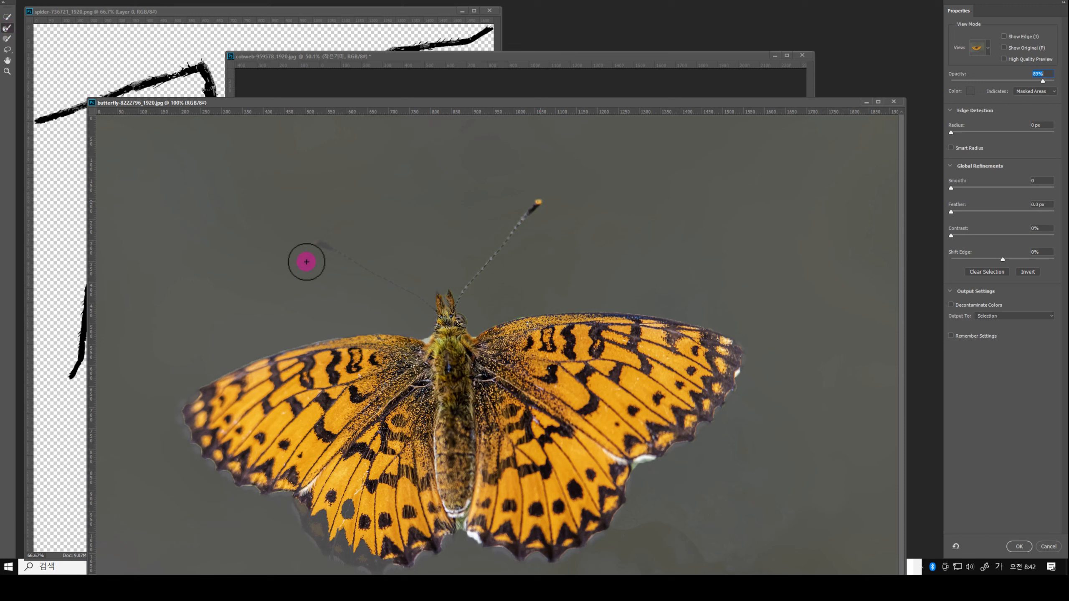
pyautogui.moveTo(445, 310)
pyautogui.mouseDown()
pyautogui.moveTo(317, 239)
pyautogui.moveTo(470, 246)
pyautogui.moveTo(517, 220)
pyautogui.mouseUp()
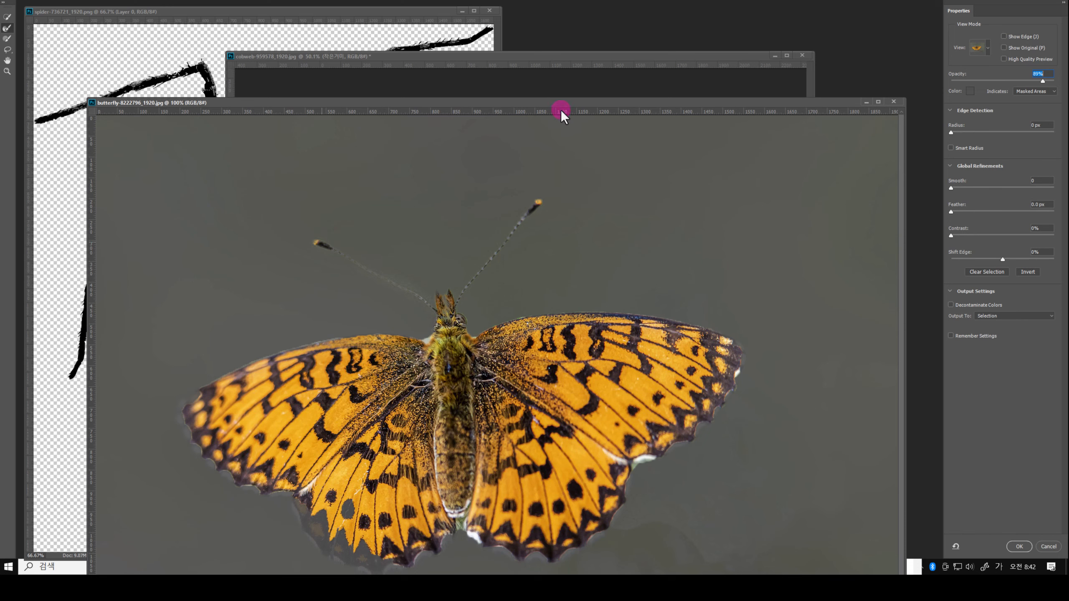
# Step: Output the refined butterfly selection as a layer mask on the photo
pyautogui.moveTo(561, 103); pyautogui.dragTo(559, 75)
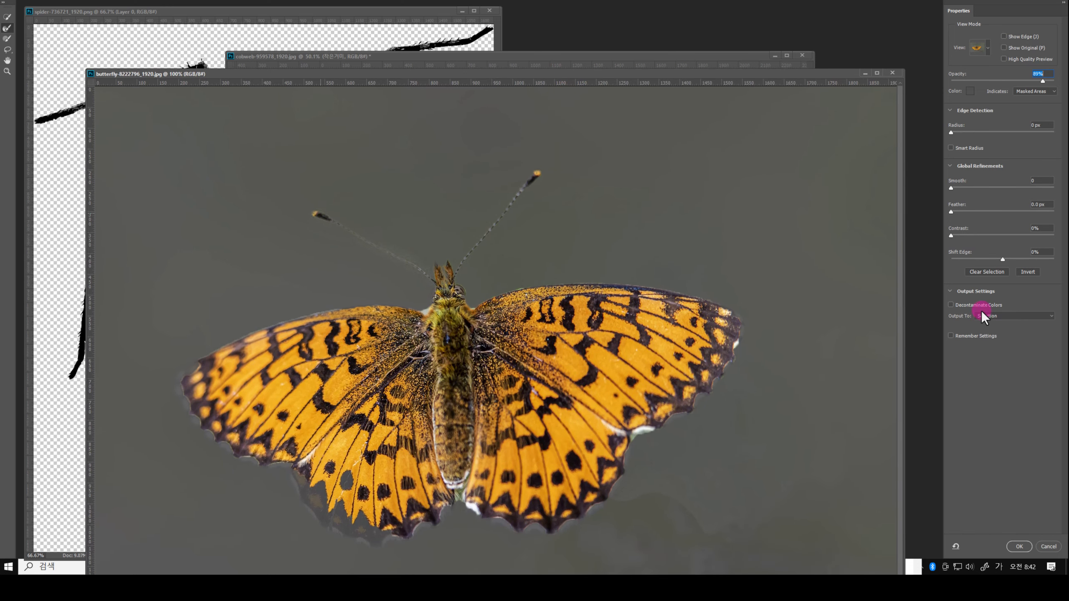
pyautogui.click(1035, 316)
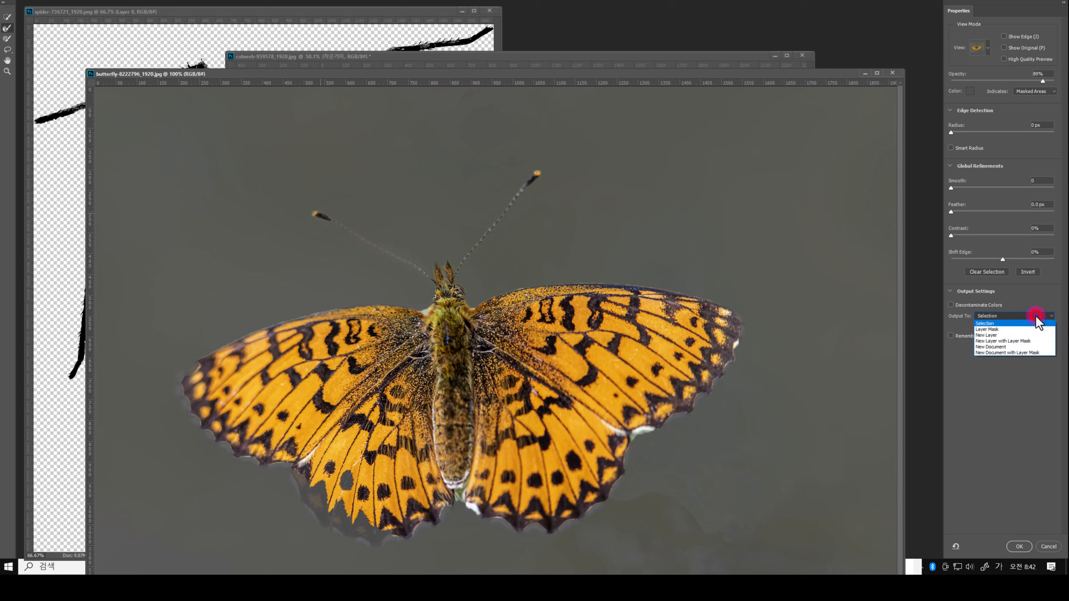
pyautogui.click(1007, 329)
pyautogui.click(1017, 545)
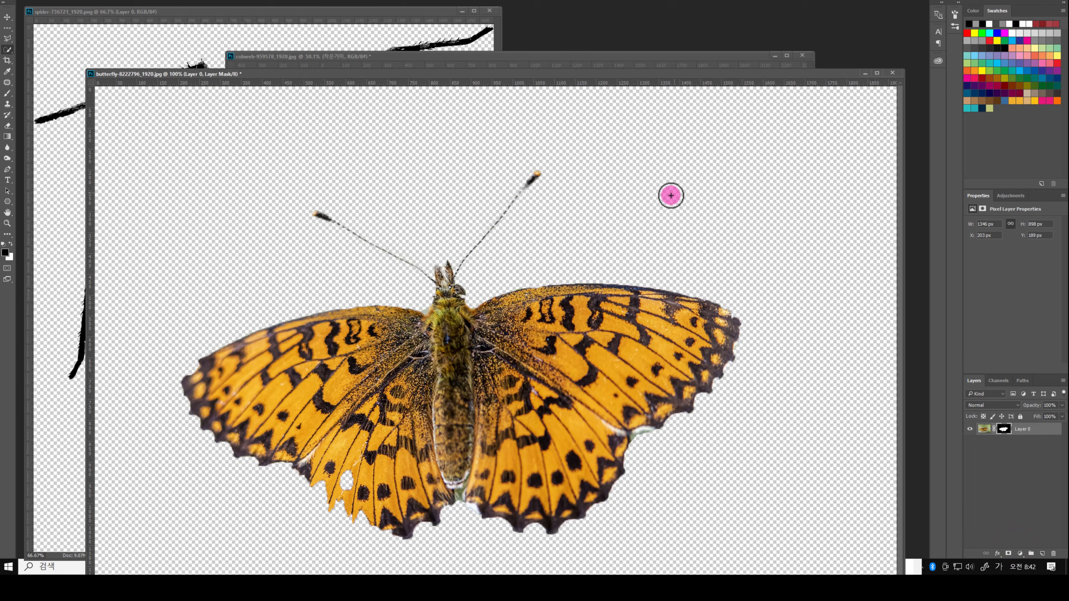
# Step: Shift the butterfly window aside with the Move tool active and copy the masked butterfly into the cobweb document
pyautogui.click(7, 16)
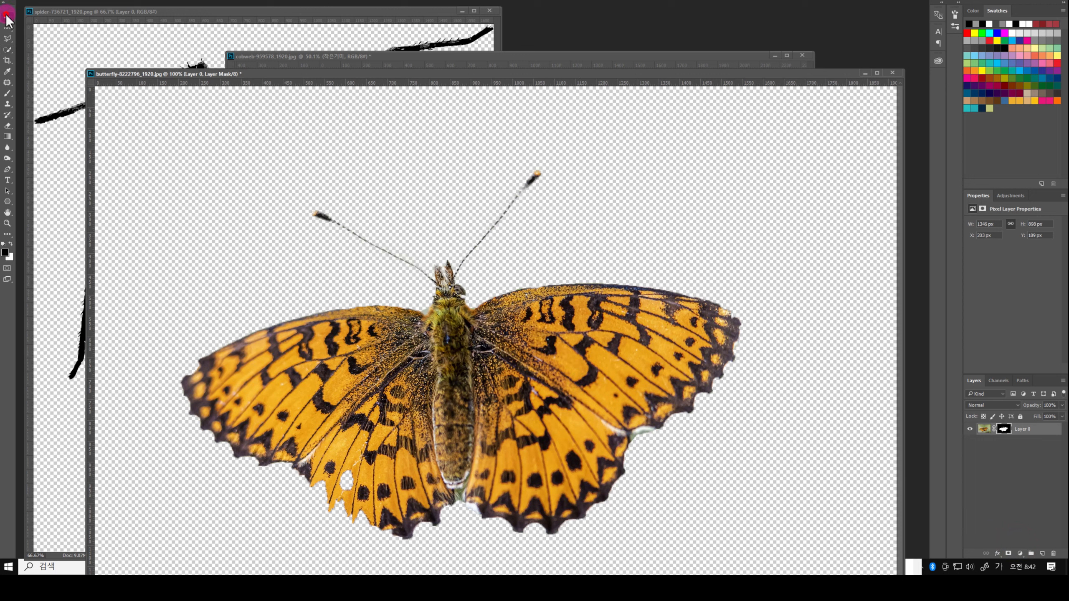
pyautogui.moveTo(454, 75); pyautogui.dragTo(530, 217)
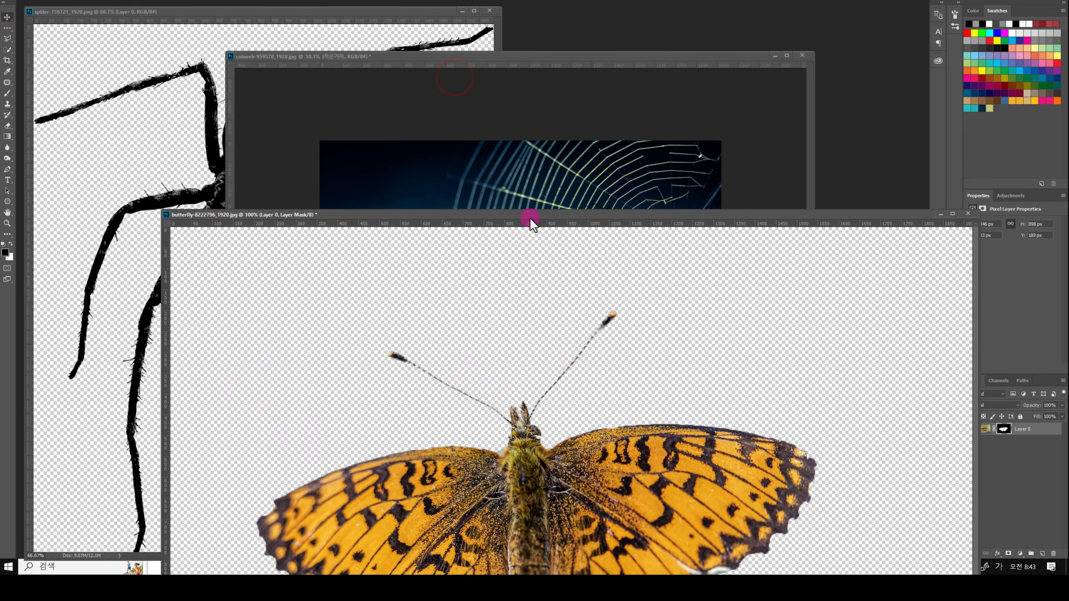
pyautogui.moveTo(631, 453); pyautogui.dragTo(548, 231)
# Step: Shrink the butterfly to about 202 × 151 px, tilt it clockwise and place it at about X 1272 px, Y 54 px
pyautogui.hotkey('ctrl', 't')
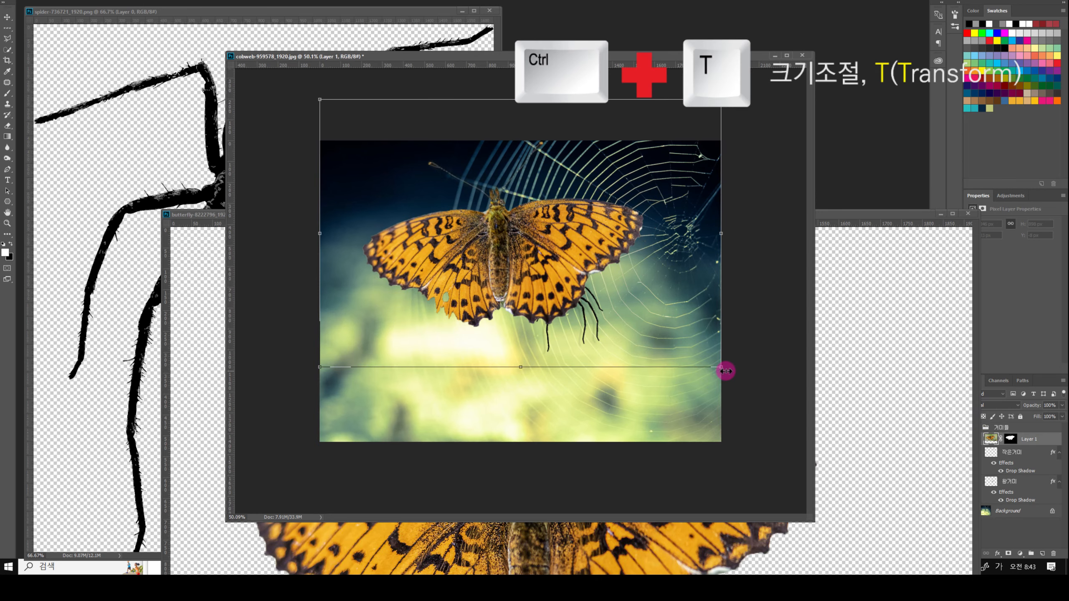
pyautogui.moveTo(722, 368); pyautogui.dragTo(433, 230)
pyautogui.moveTo(425, 168); pyautogui.dragTo(594, 215)
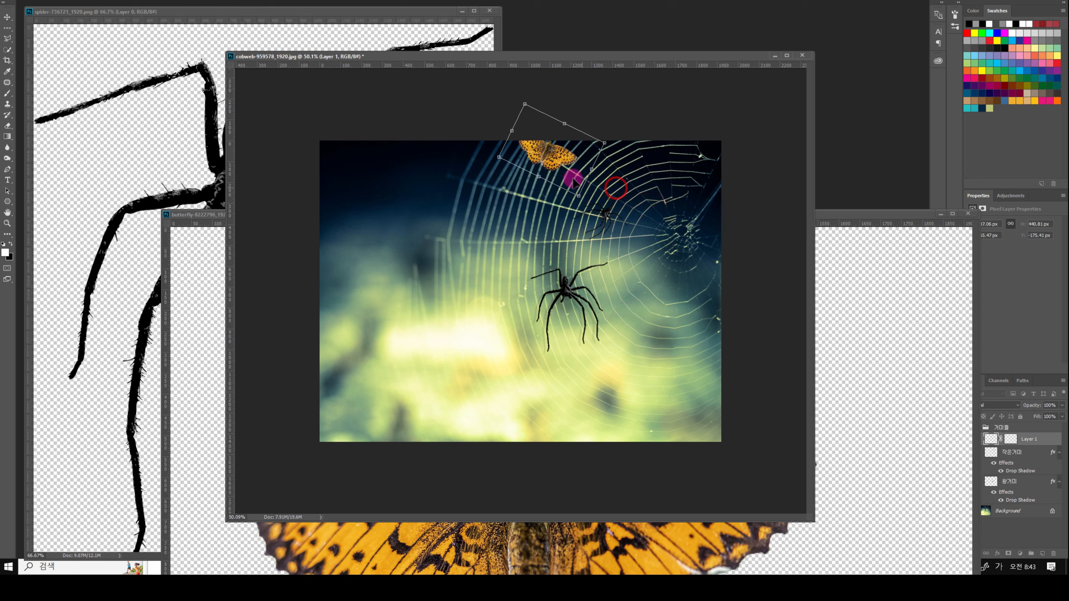
pyautogui.moveTo(558, 160); pyautogui.dragTo(633, 181)
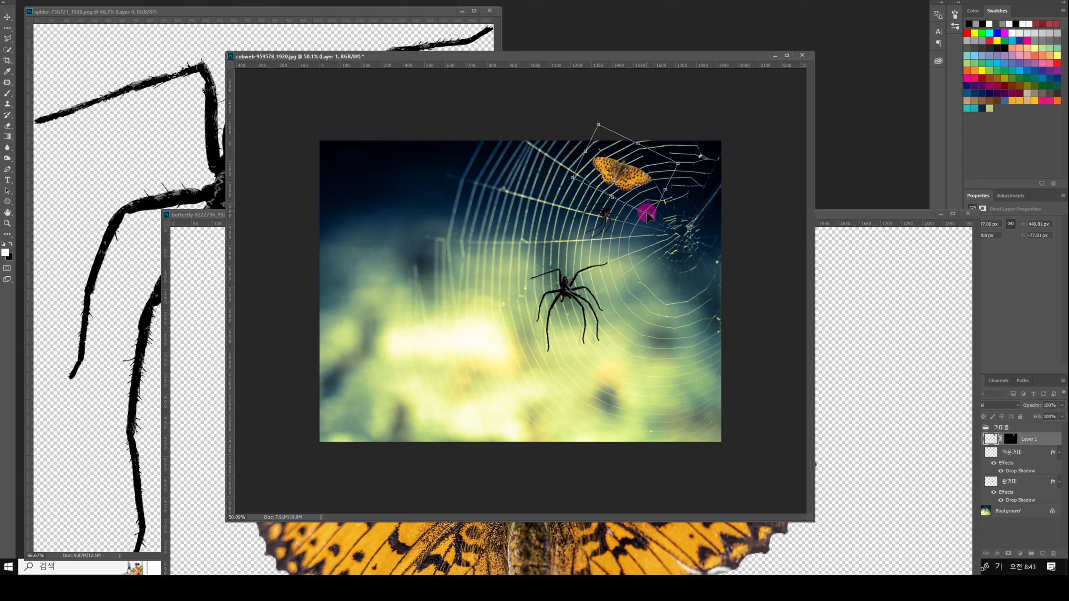
pyautogui.moveTo(652, 216); pyautogui.dragTo(619, 171)
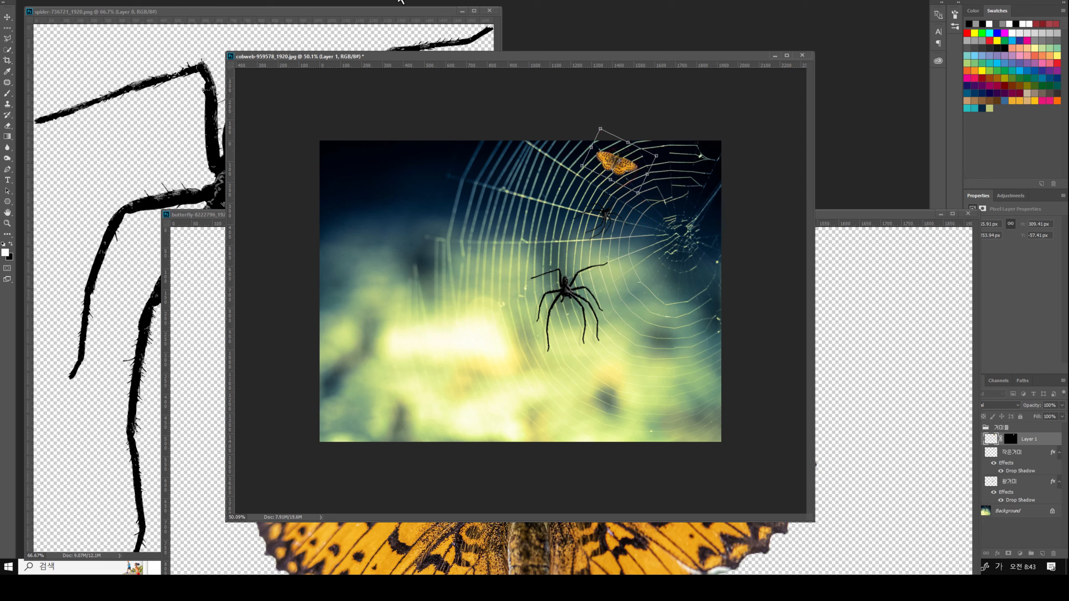
pyautogui.click(396, 0)
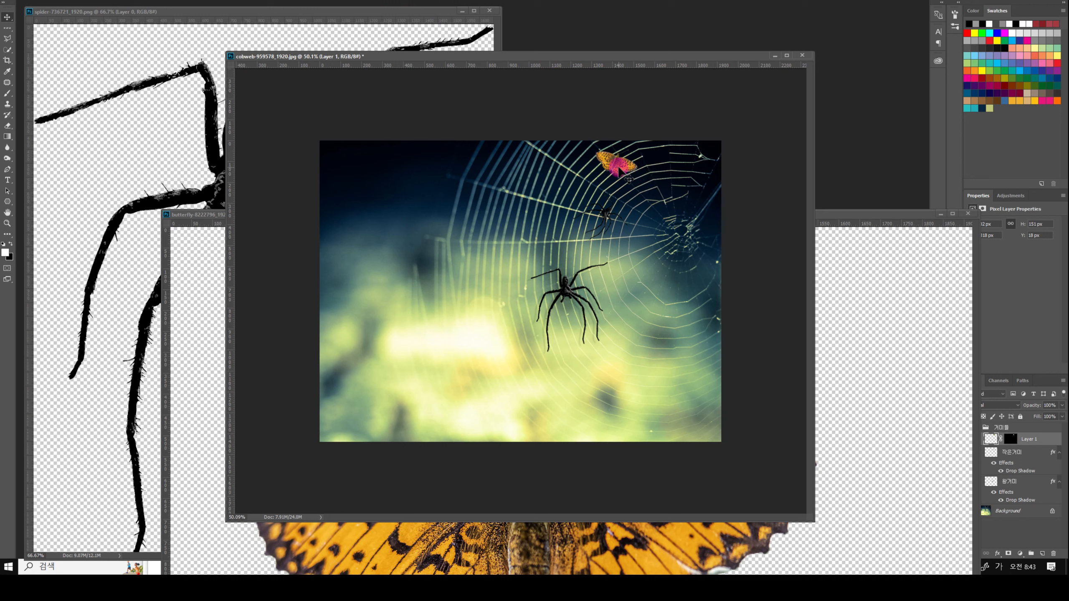
pyautogui.moveTo(619, 164)
pyautogui.mouseDown()
pyautogui.moveTo(632, 171)
pyautogui.moveTo(611, 175)
pyautogui.mouseUp()
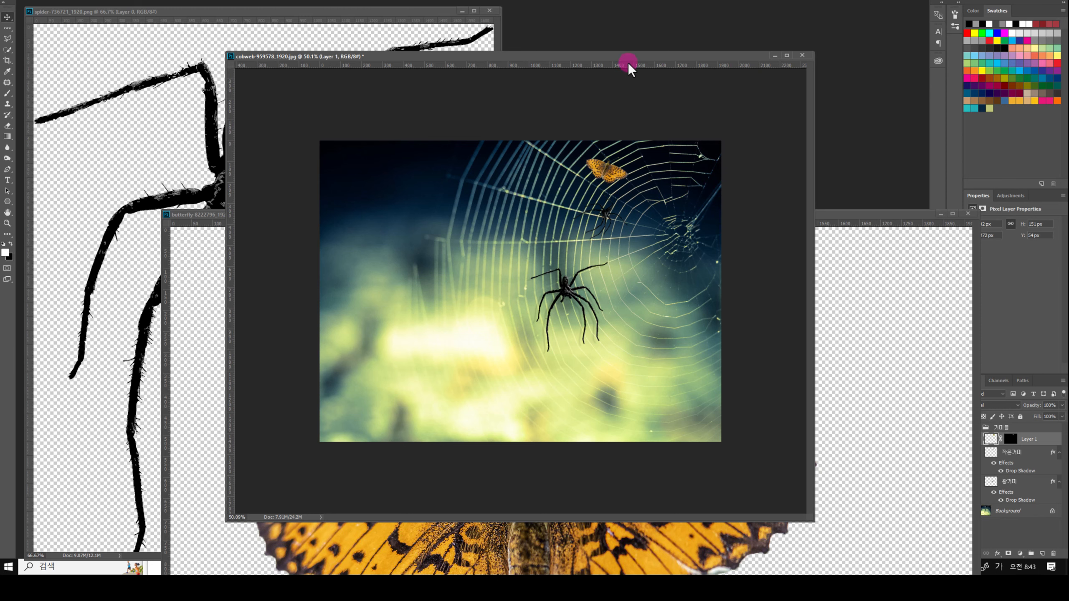
# Step: Shift the cobweb document's window slightly and minimize the butterfly document's window
pyautogui.moveTo(625, 57); pyautogui.dragTo(592, 59)
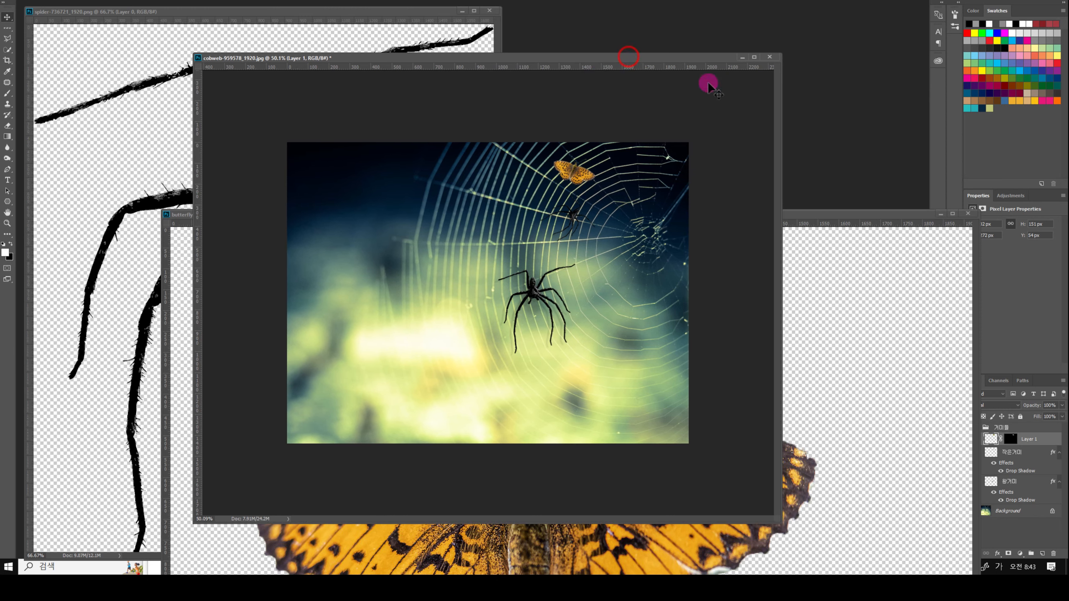
pyautogui.click(941, 214)
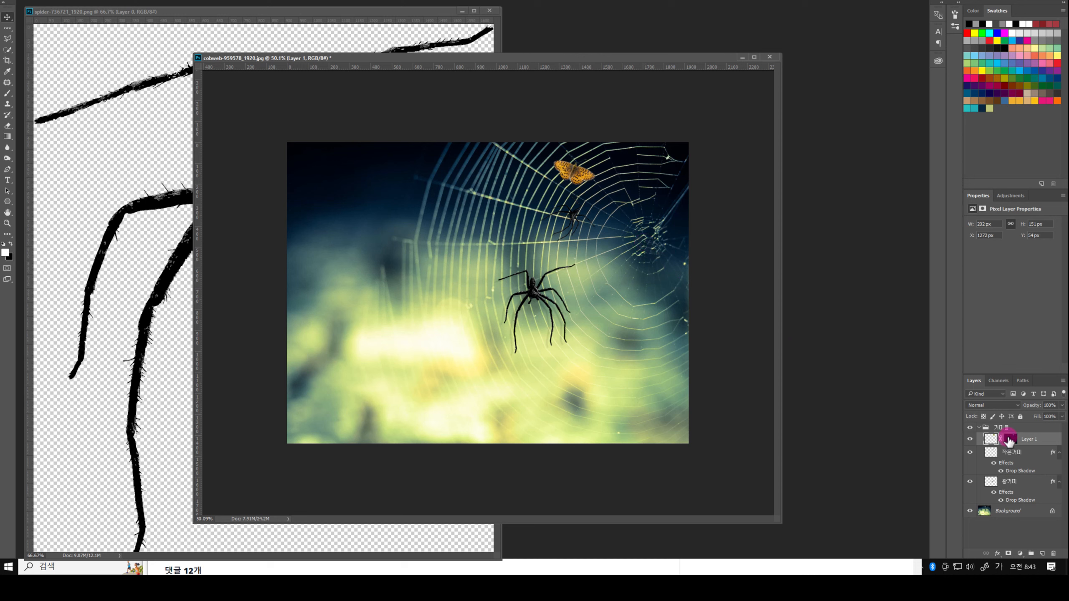
# Step: Display the butterfly's layer mask on its own, and return to the normal image view
pyautogui.click(1010, 440)
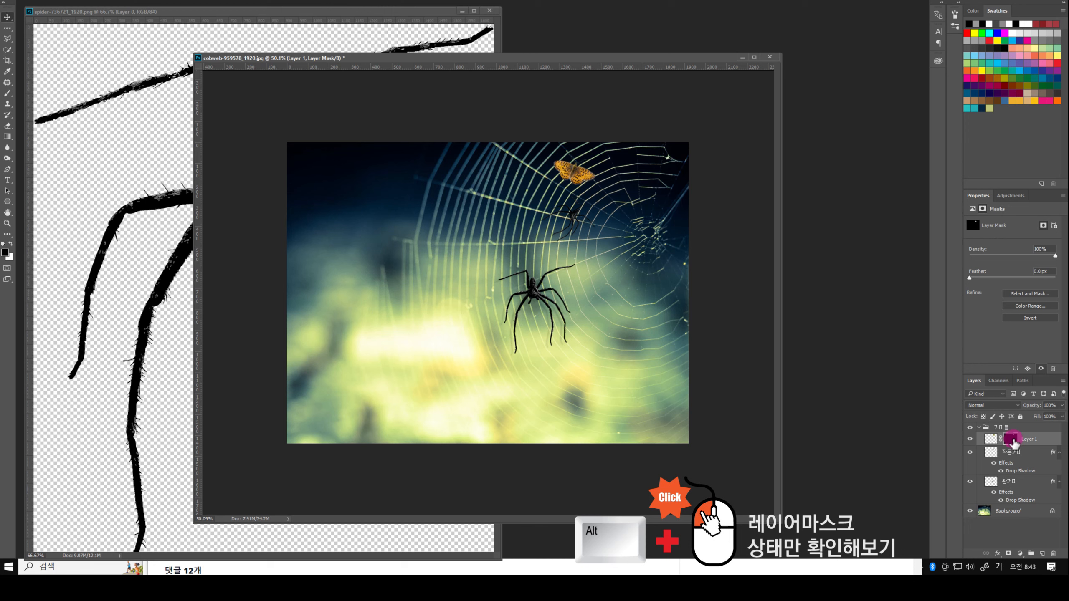
pyautogui.keyDown('alt'); pyautogui.click(1011, 439); pyautogui.keyUp('alt')
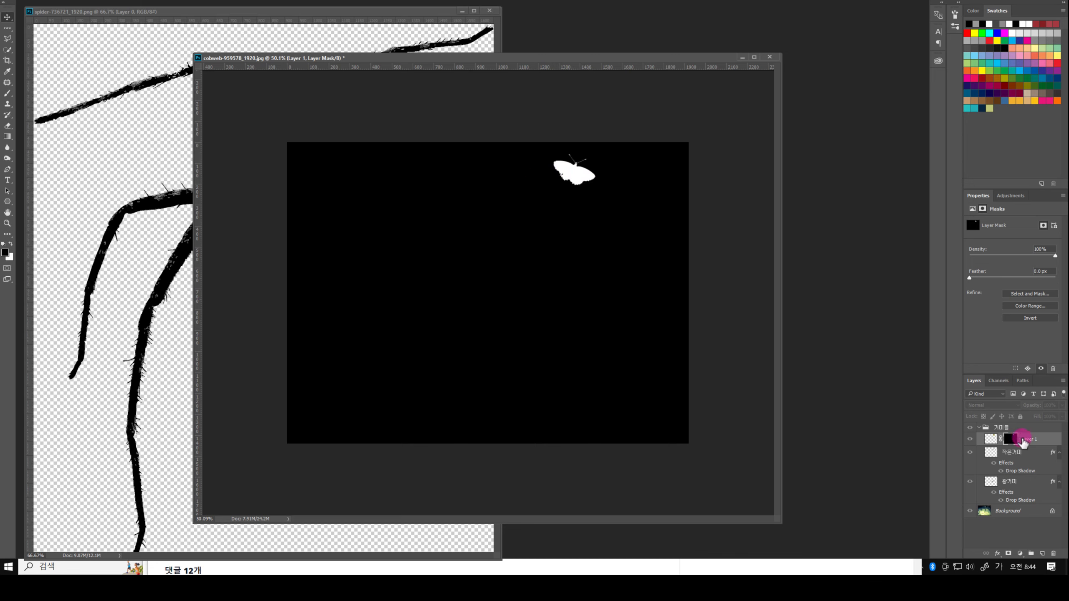
pyautogui.keyDown('alt'); pyautogui.click(1012, 441); pyautogui.keyUp('alt')
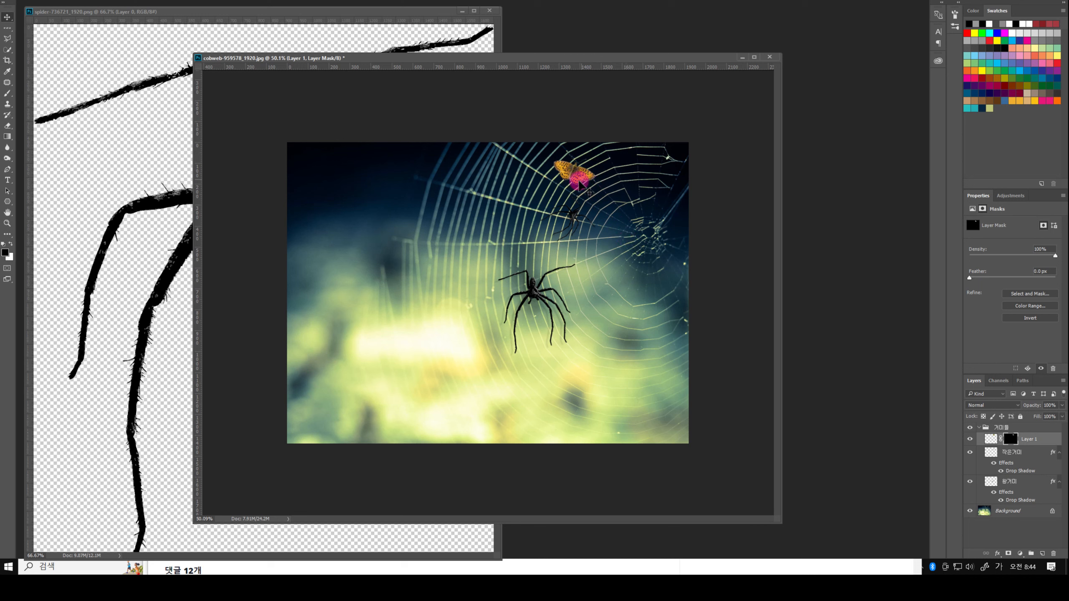
# Step: Move the butterfly to about X 1310 px, Y 76 px and take its layer out of the 거미들 group, placing it above
pyautogui.moveTo(580, 178); pyautogui.dragTo(588, 186)
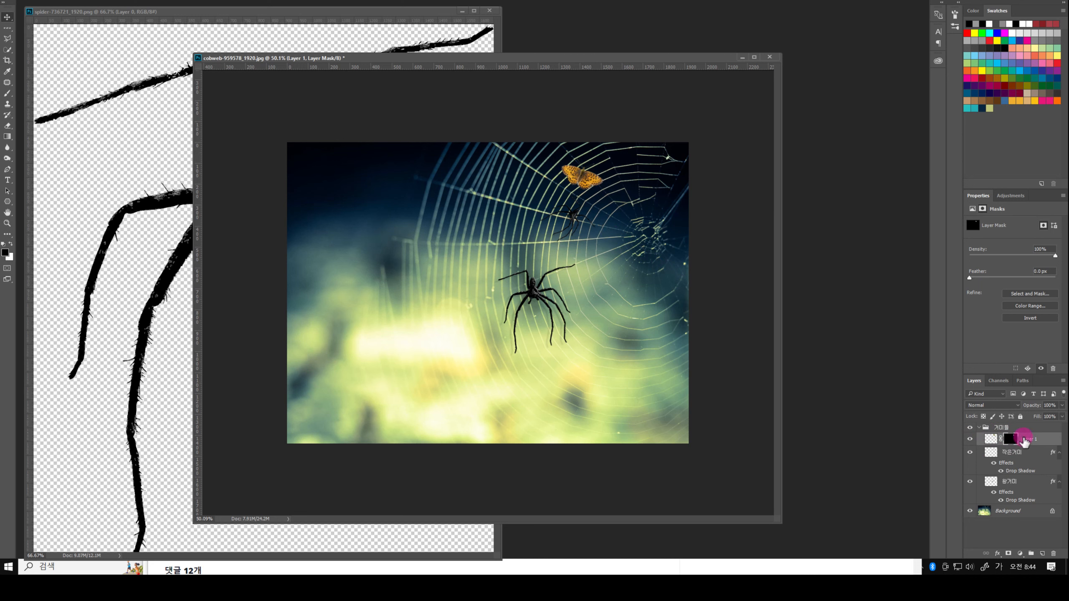
pyautogui.moveTo(1023, 440); pyautogui.dragTo(1021, 423)
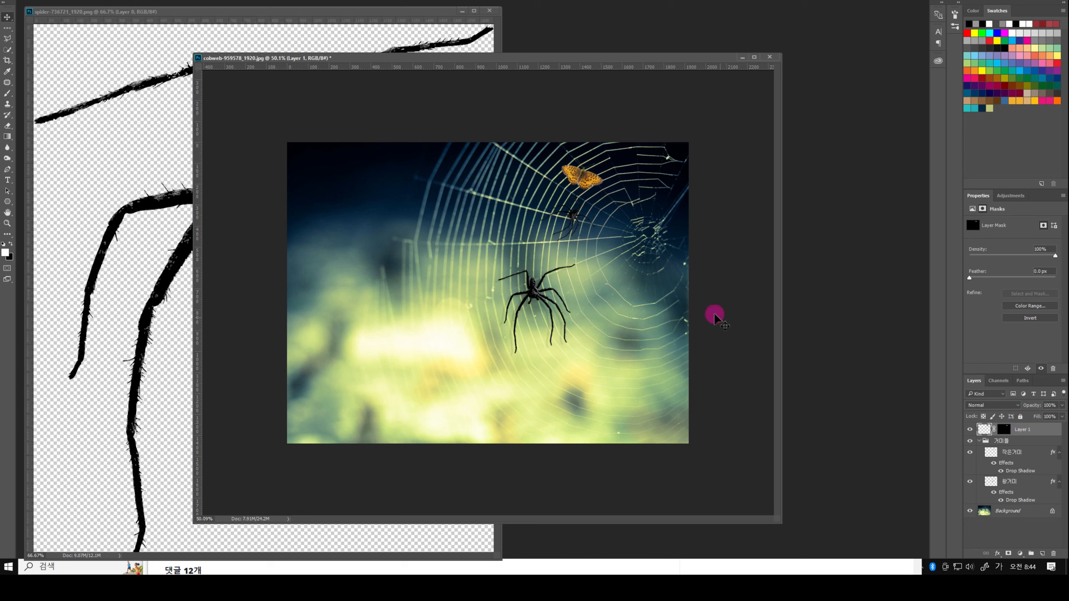
# Step: Select only the large spider's layer inside the 거미들 group and move the spider to about X 1061 px, Y 579 px
pyautogui.click(1022, 441)
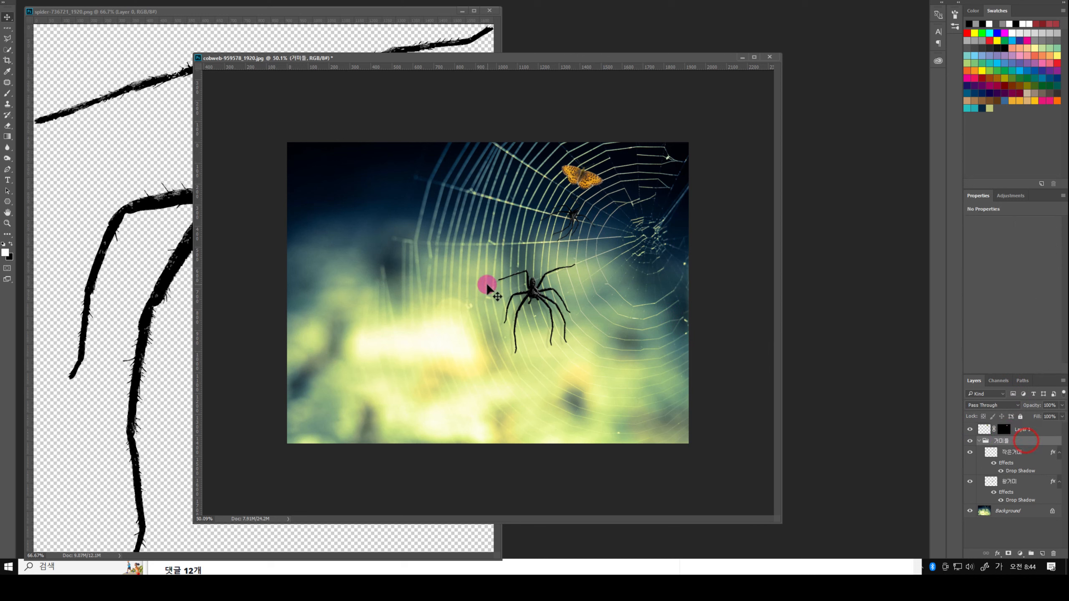
pyautogui.click(540, 296)
pyautogui.moveTo(982, 455); pyautogui.dragTo(989, 443)
pyautogui.moveTo(1002, 469); pyautogui.dragTo(975, 464)
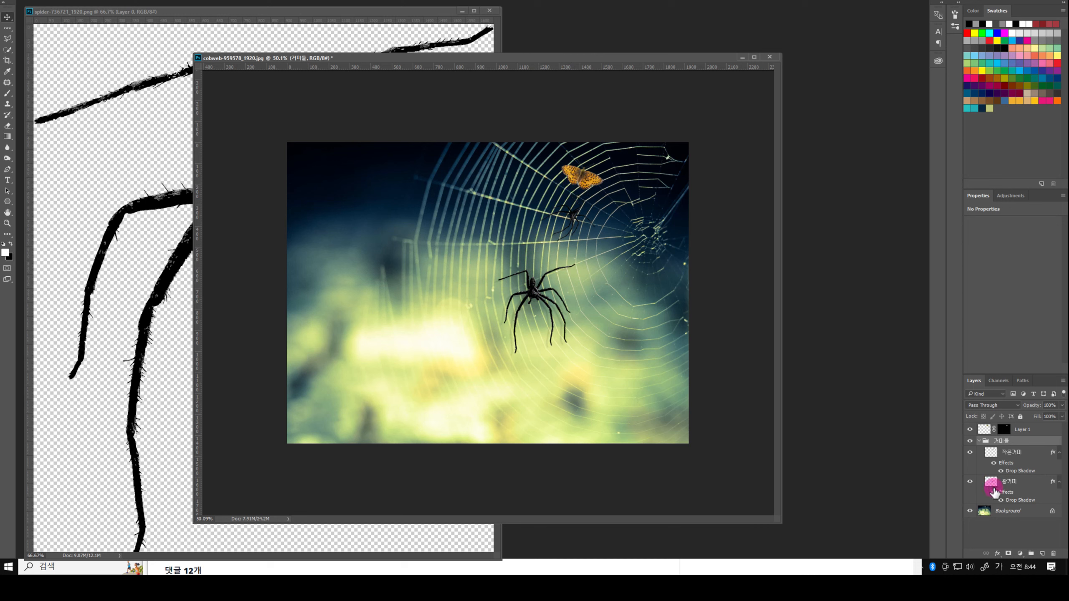
pyautogui.click(1012, 483)
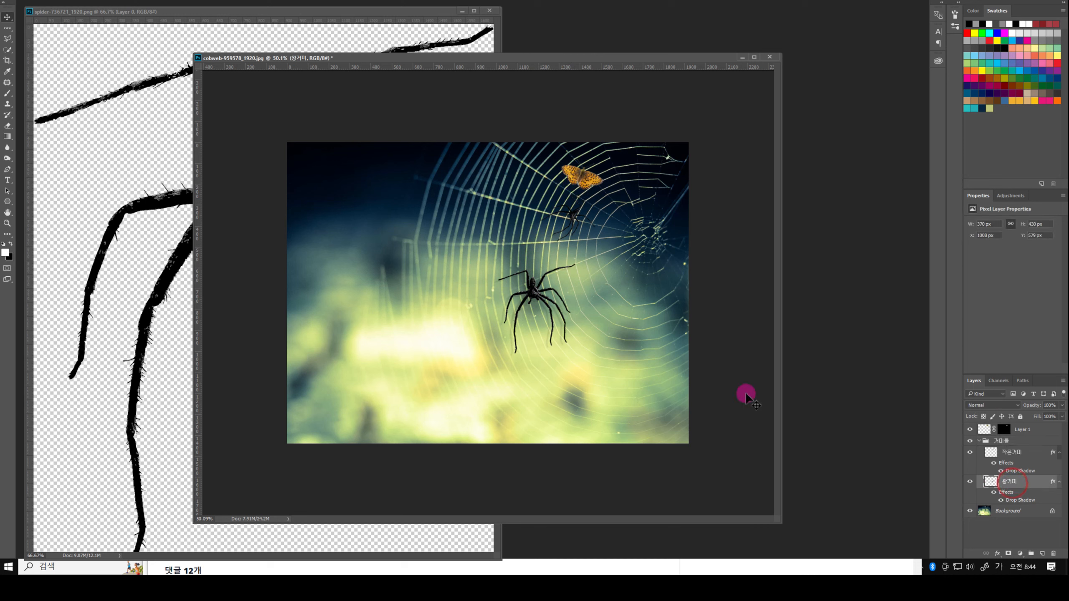
pyautogui.moveTo(538, 295)
pyautogui.mouseDown()
pyautogui.moveTo(575, 180)
pyautogui.moveTo(551, 293)
pyautogui.mouseUp()
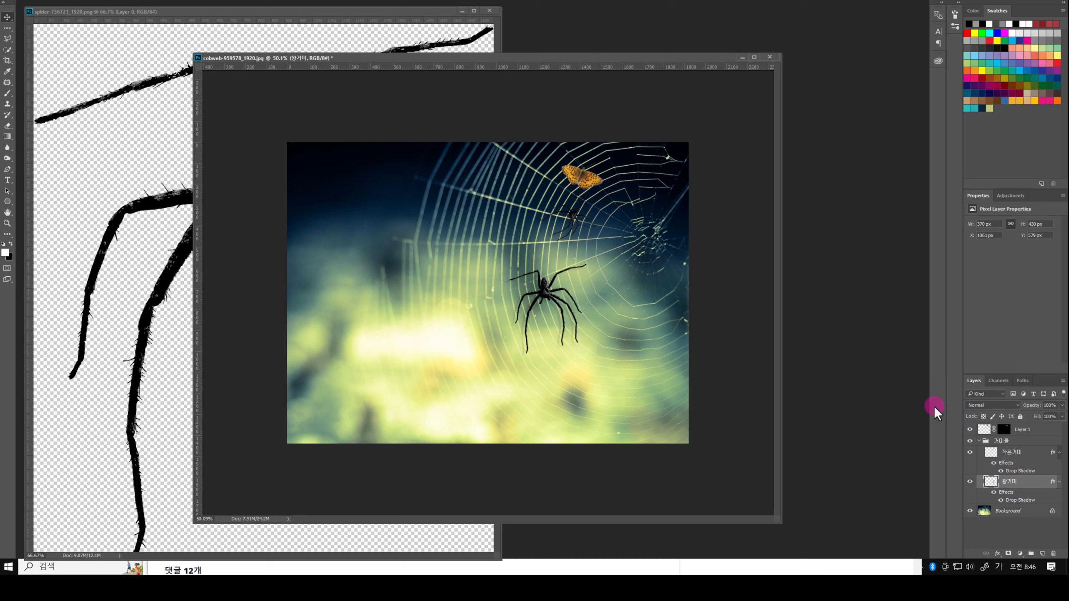
pyautogui.click(995, 483)
pyautogui.click(1007, 454)
pyautogui.click(1010, 429)
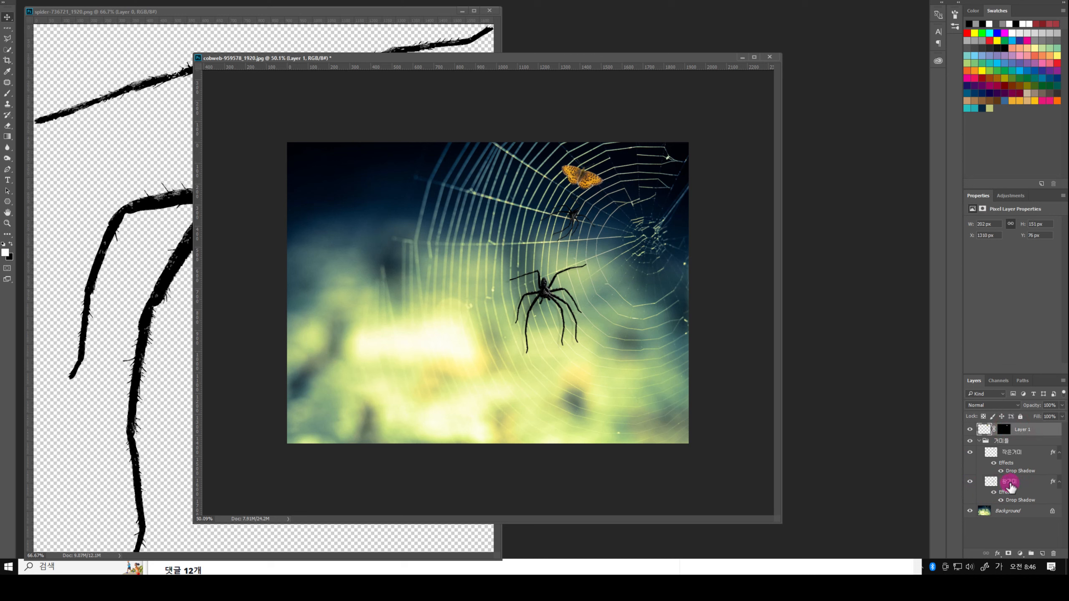
pyautogui.click(1011, 481)
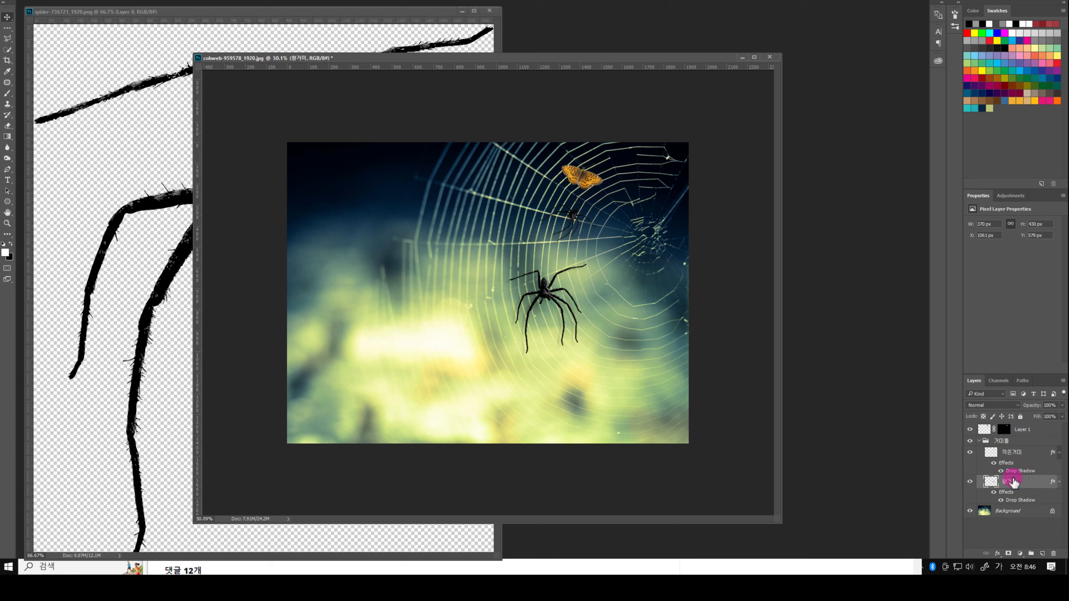
pyautogui.moveTo(1013, 483); pyautogui.dragTo(989, 439)
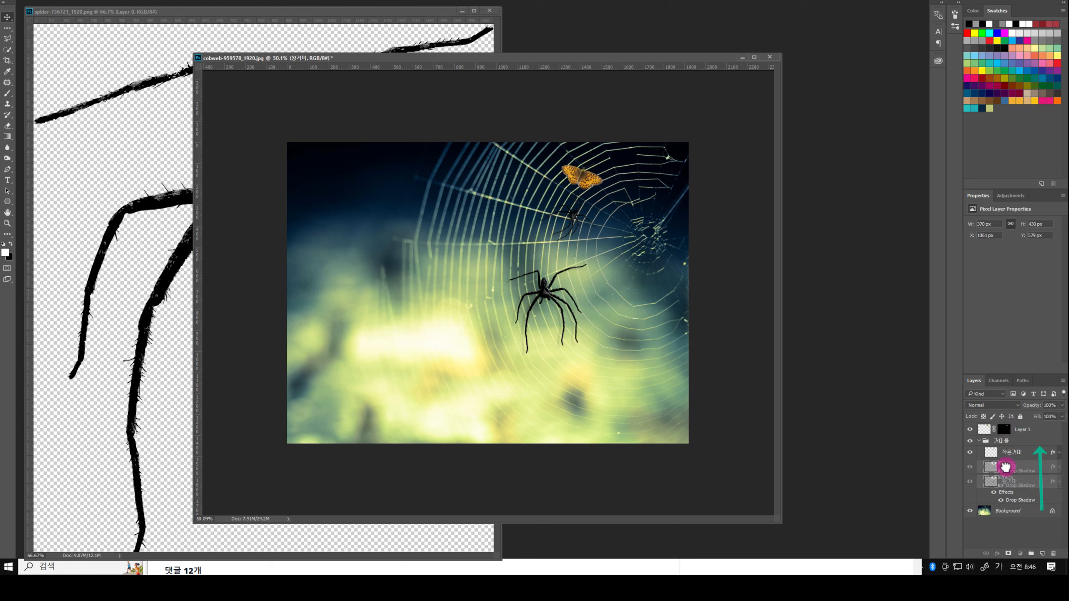
# Step: Rename the butterfly's layer to 나비
pyautogui.doubleClick(1022, 431)
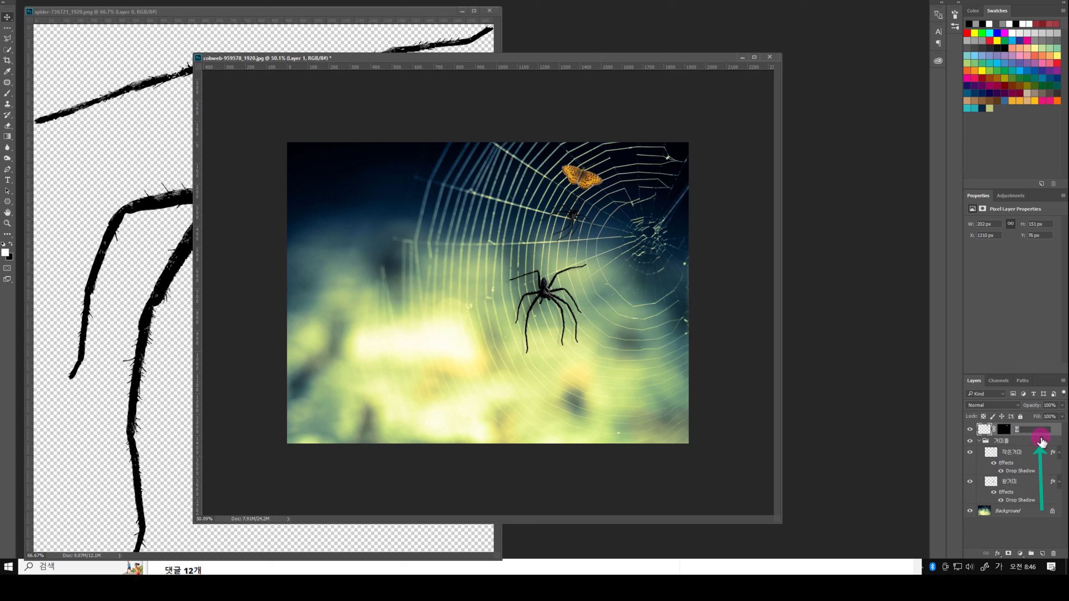
pyautogui.write('나비')
pyautogui.press('Return')
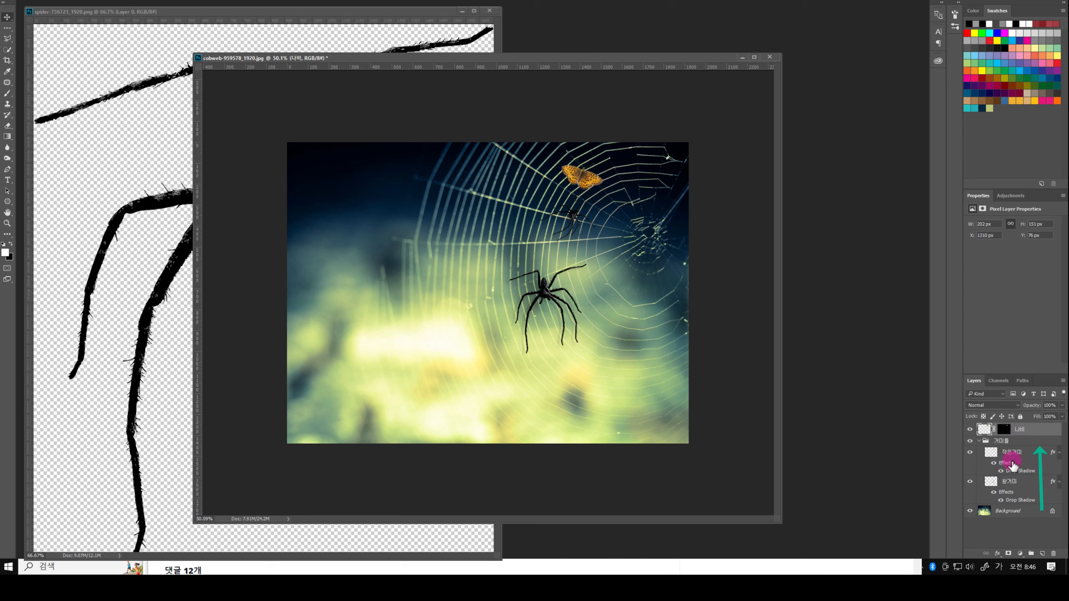
# Step: Take the large spider's layer out of the group to the top of the stack and move the spider to about X 1103 px, Y 579 px
pyautogui.click(1010, 483)
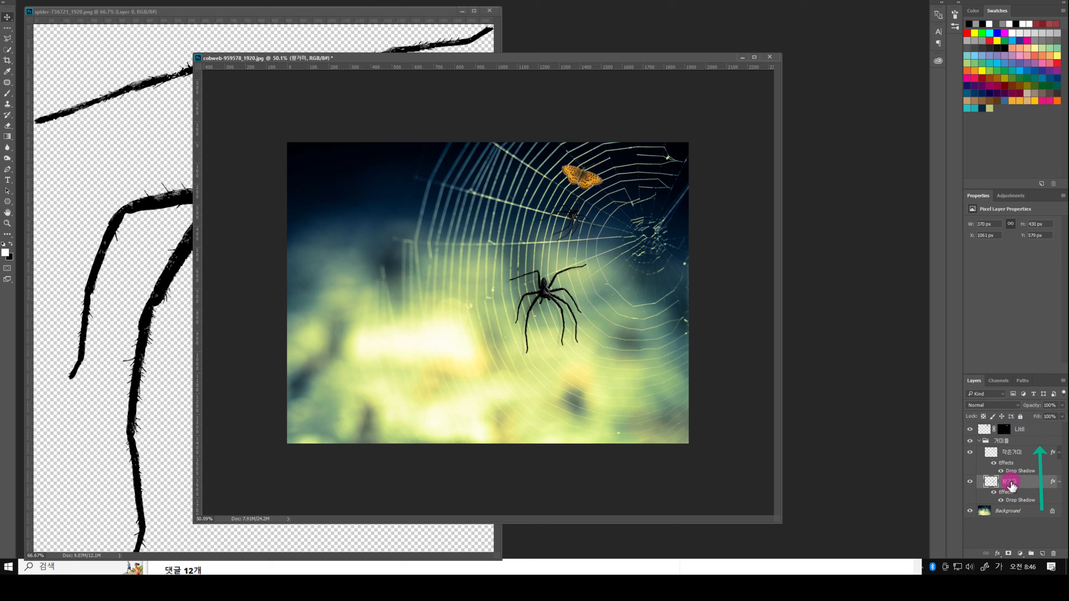
pyautogui.moveTo(1010, 485); pyautogui.dragTo(1006, 428)
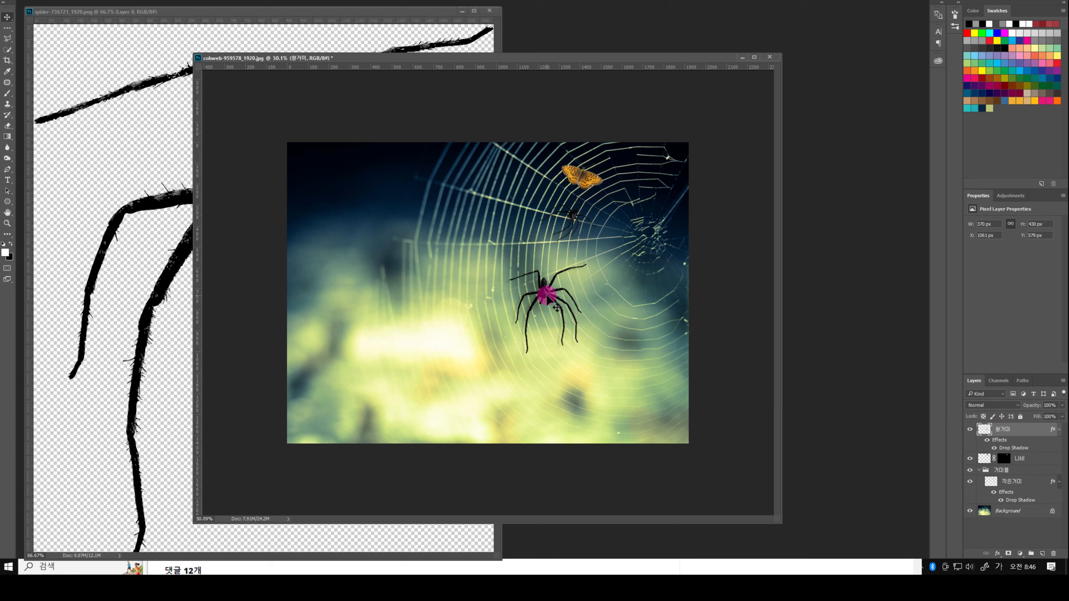
pyautogui.moveTo(547, 297)
pyautogui.mouseDown()
pyautogui.moveTo(568, 252)
pyautogui.moveTo(579, 182)
pyautogui.moveTo(587, 185)
pyautogui.moveTo(579, 178)
pyautogui.moveTo(575, 190)
pyautogui.moveTo(587, 186)
pyautogui.moveTo(577, 175)
pyautogui.moveTo(549, 297)
pyautogui.moveTo(561, 306)
pyautogui.mouseUp()
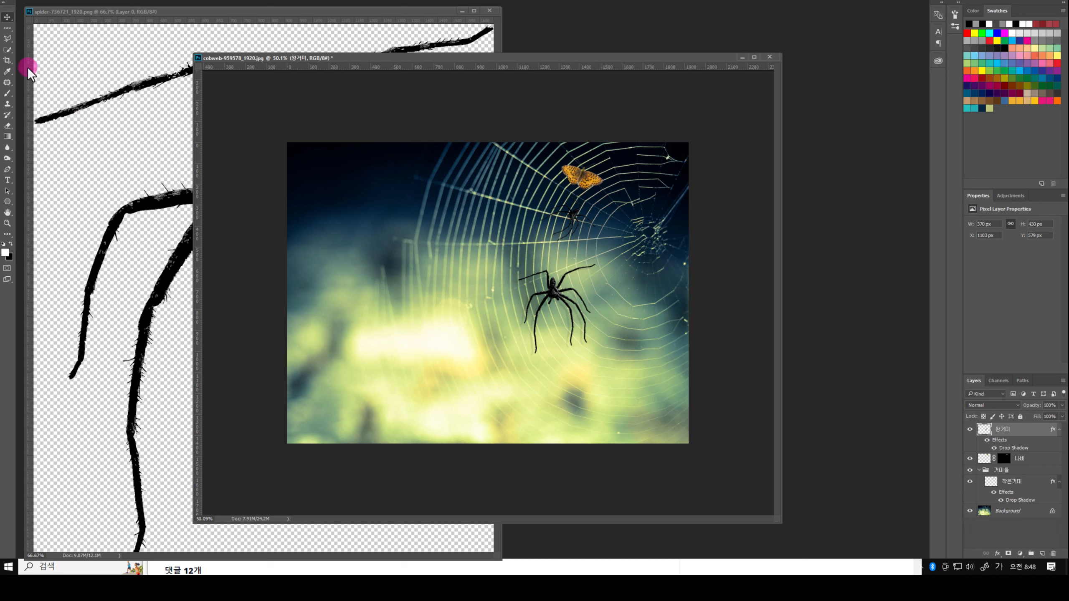
pyautogui.click(7, 61)
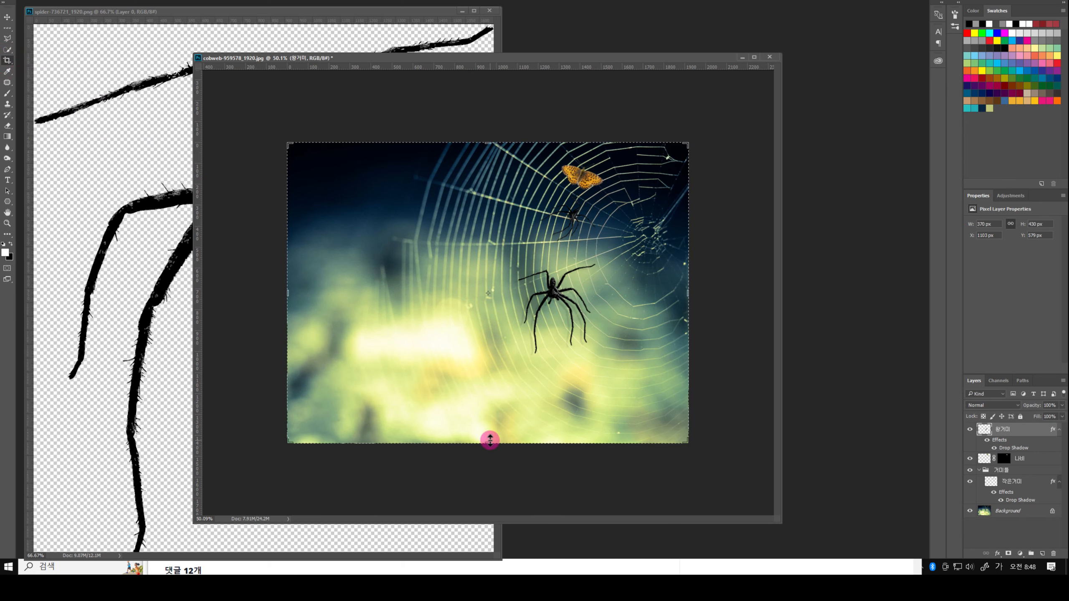
pyautogui.moveTo(488, 440); pyautogui.dragTo(526, 507)
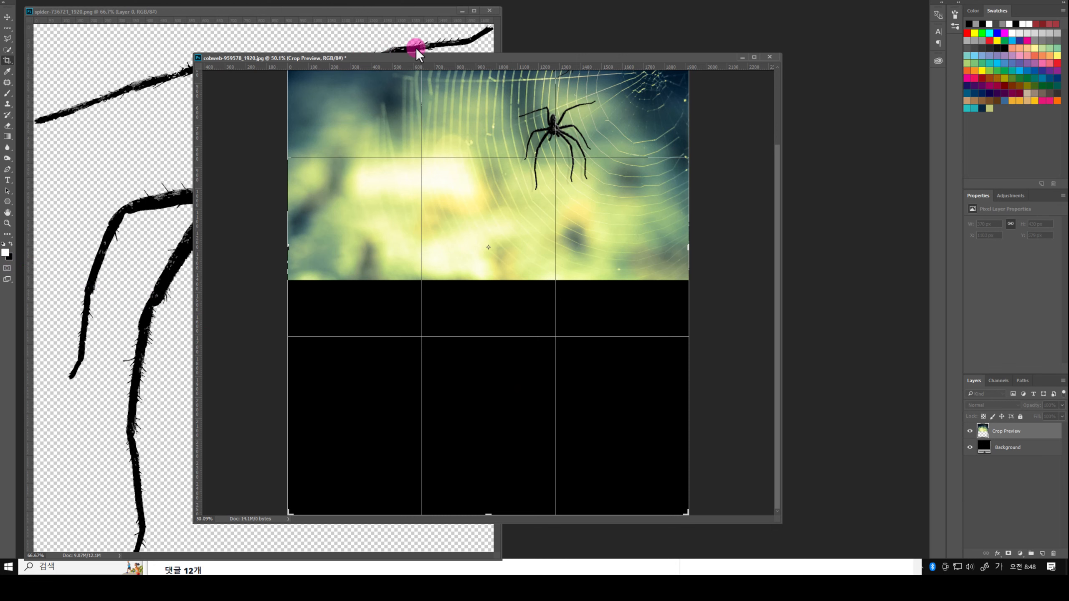
pyautogui.press('Escape')
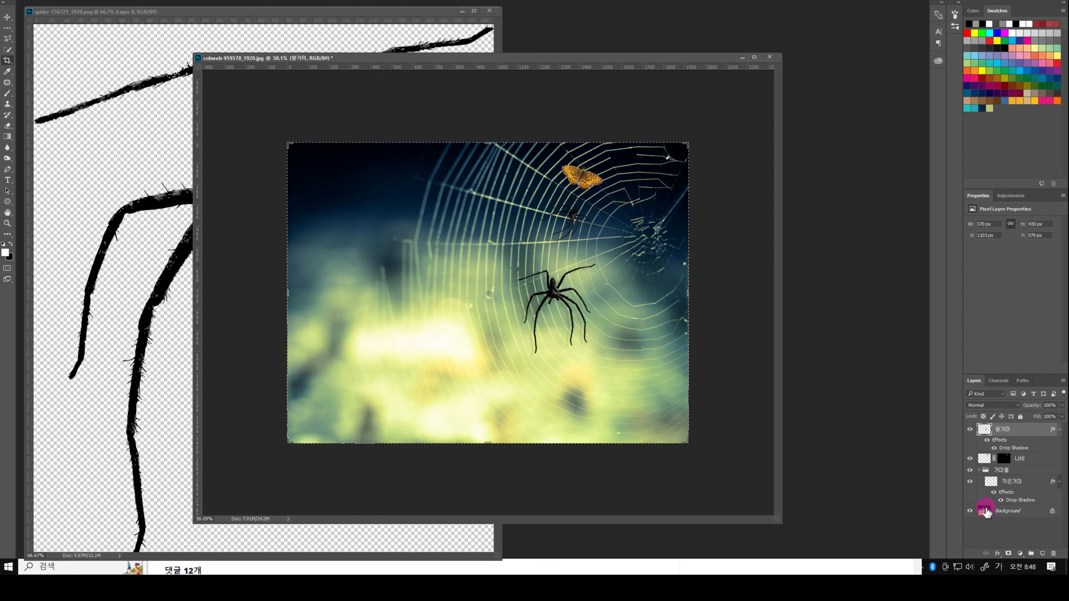
# Step: Add a white Solid Color fill layer directly above the Background layer
pyautogui.click(1014, 512)
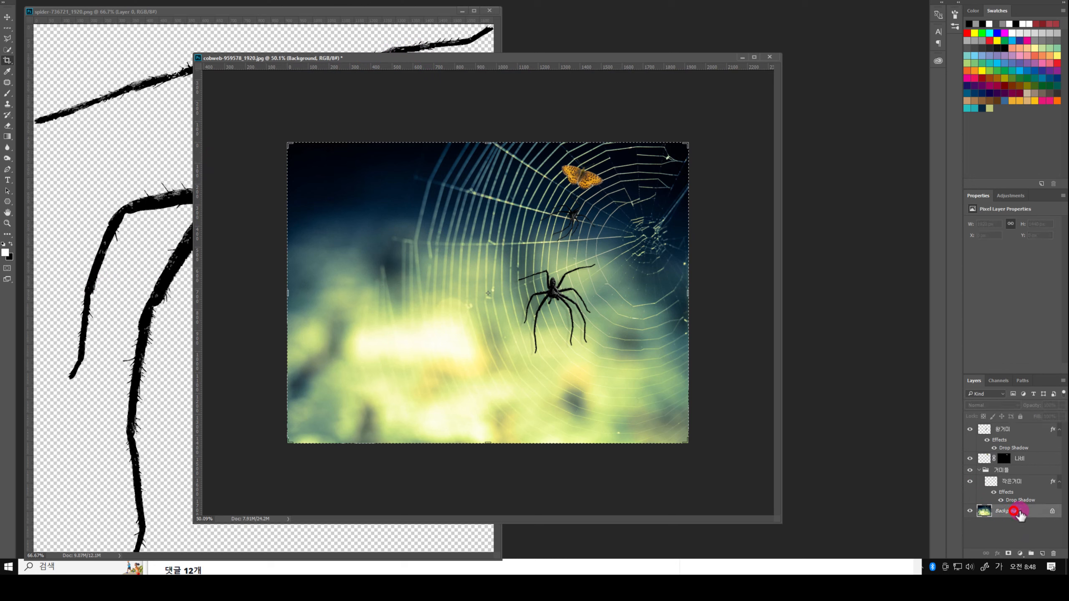
pyautogui.click(1021, 554)
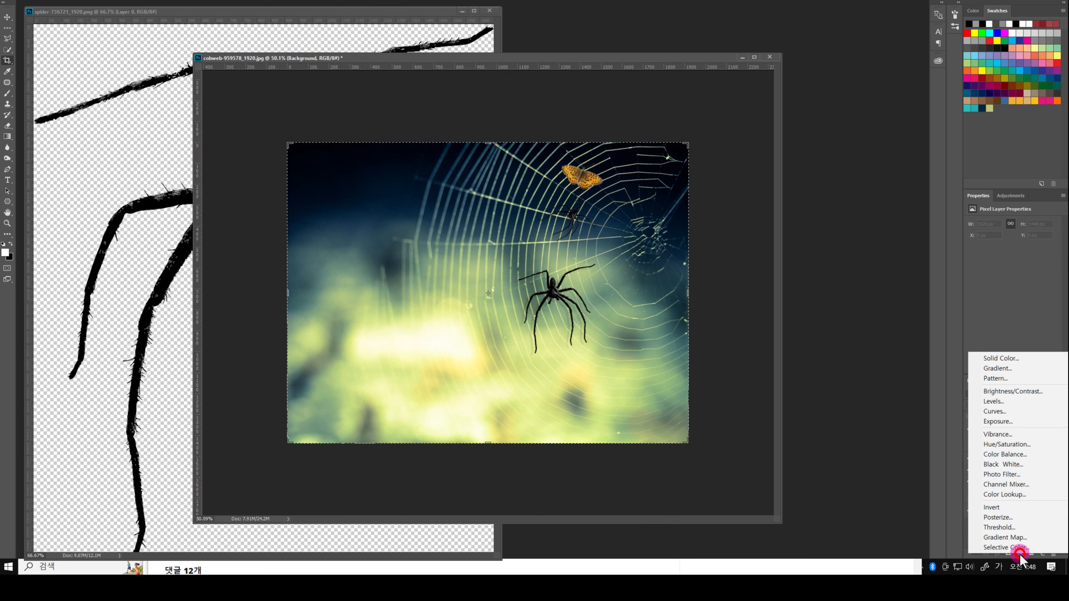
pyautogui.click(1004, 359)
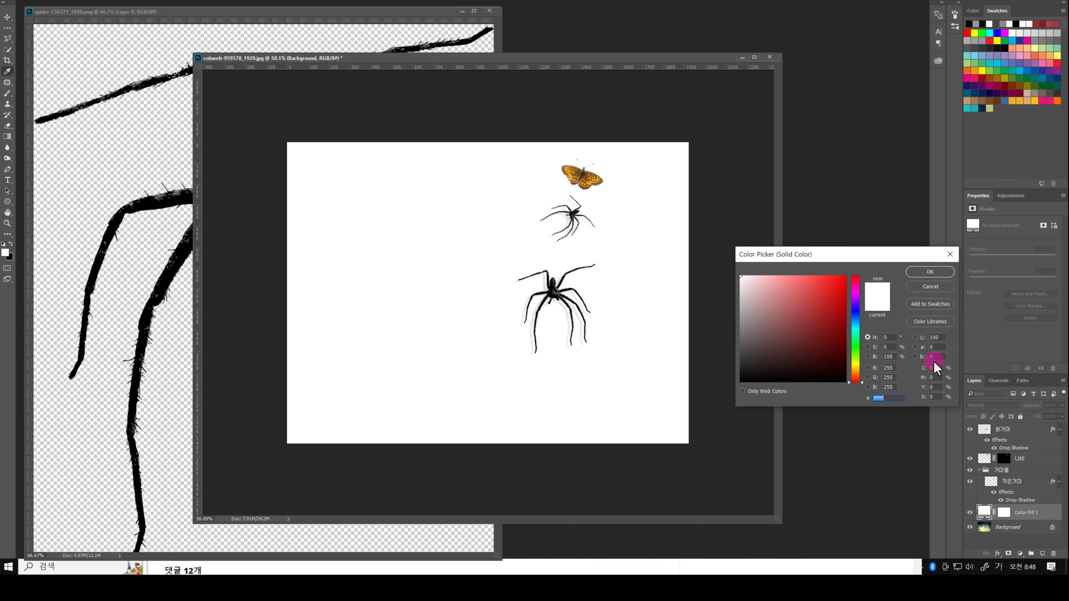
pyautogui.click(927, 272)
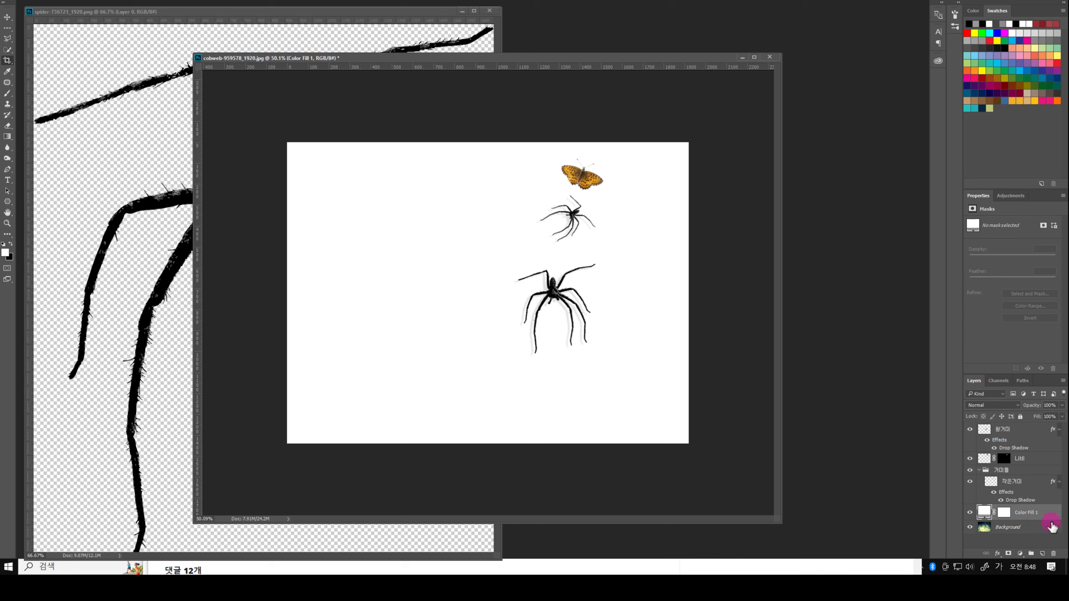
# Step: Unlock the Background photo as a regular layer and place the color fill layer beneath it
pyautogui.click(1032, 530)
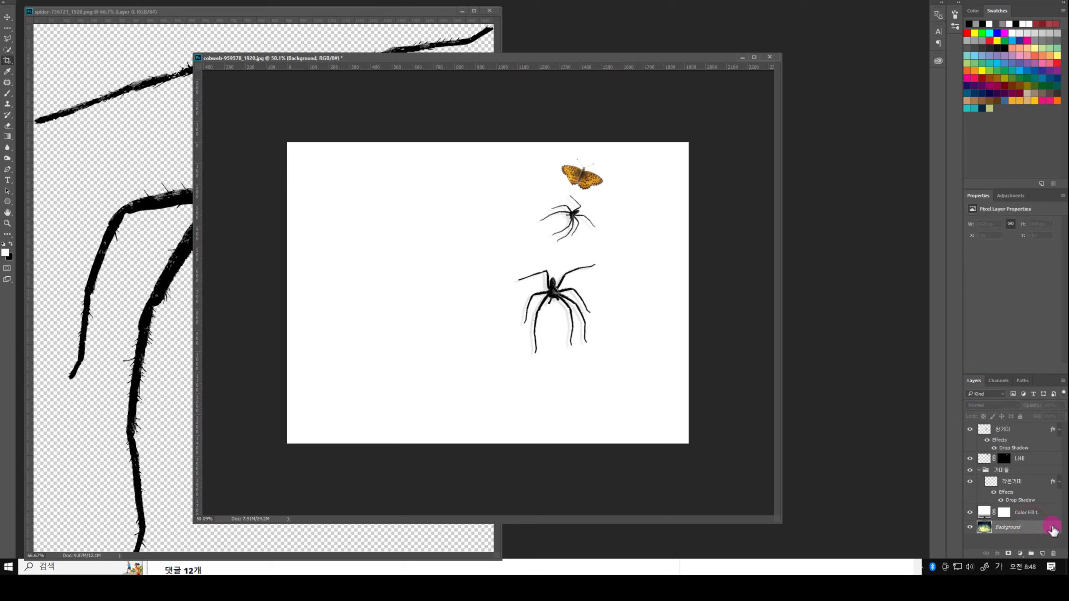
pyautogui.click(1051, 527)
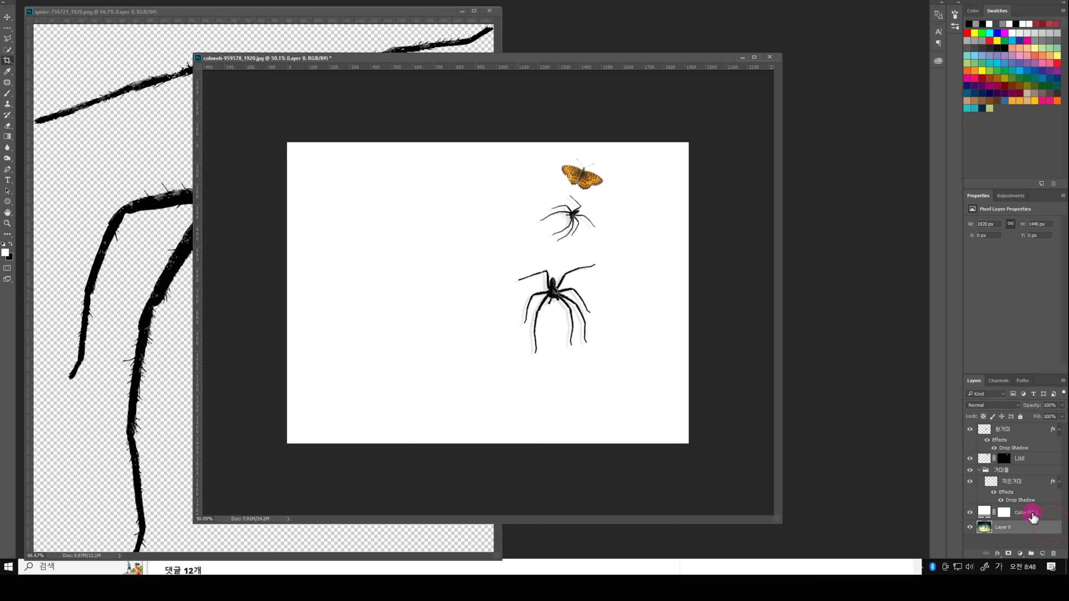
pyautogui.moveTo(1031, 517); pyautogui.dragTo(1026, 536)
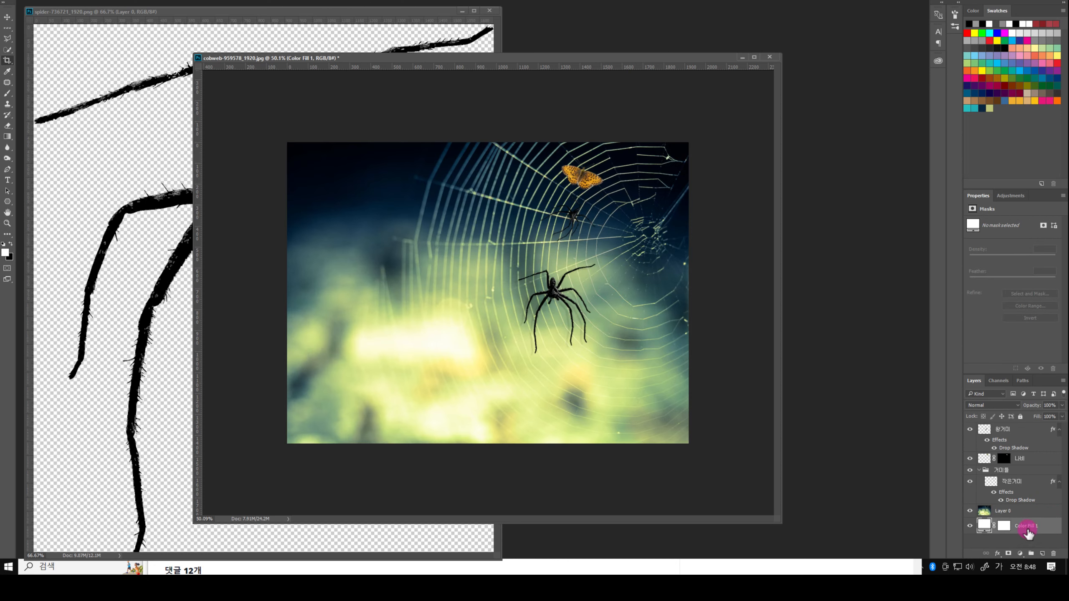
# Step: Change the fill layer's color to the dark blue 042338, sampled from the photo's upper dark area
pyautogui.click(984, 526)
pyautogui.doubleClick(983, 525)
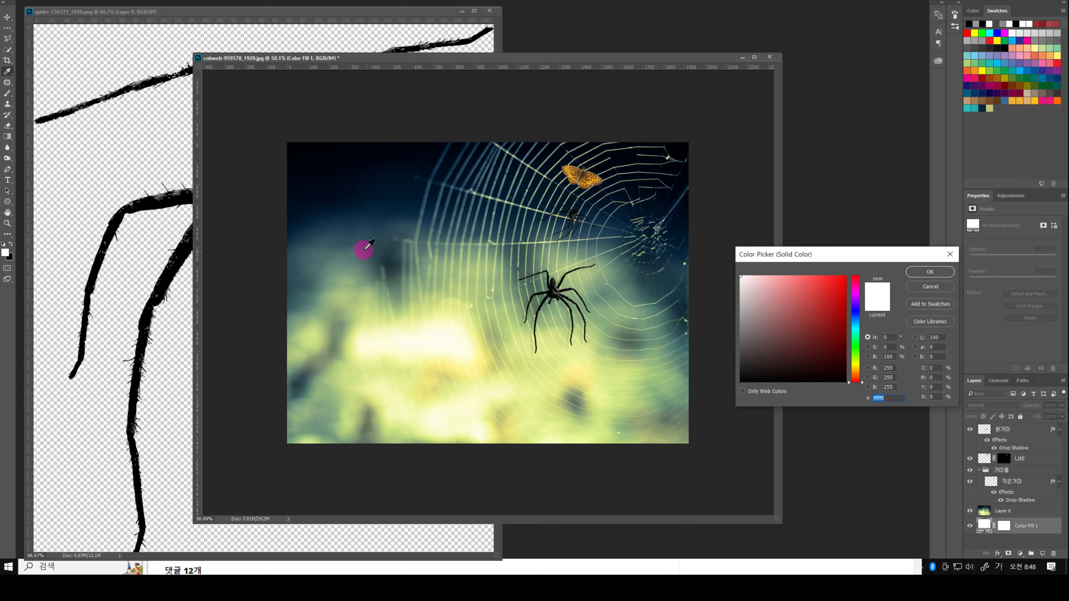
pyautogui.click(347, 213)
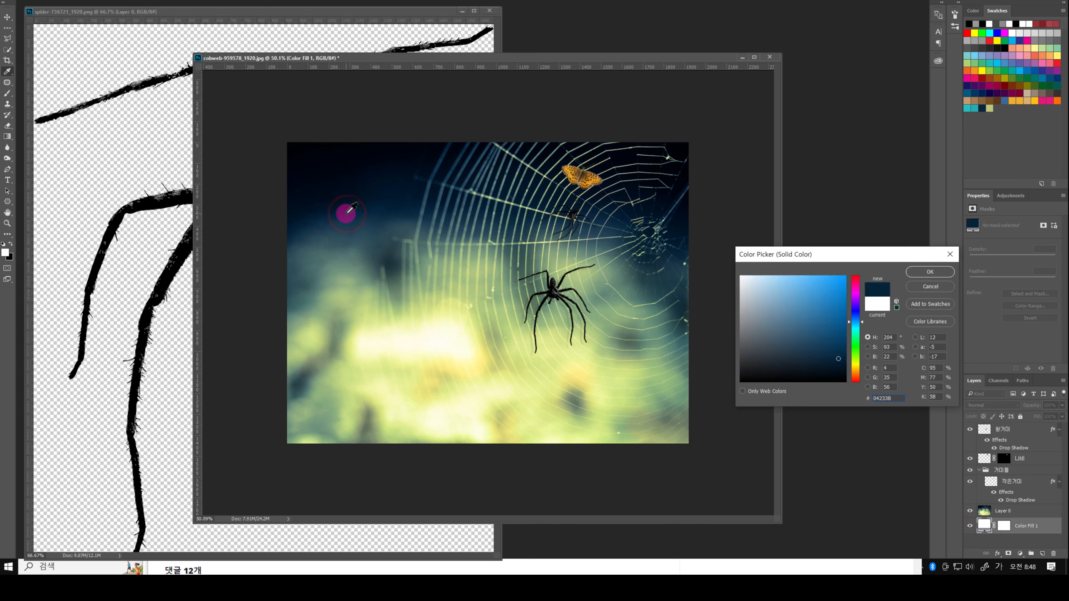
pyautogui.click(927, 273)
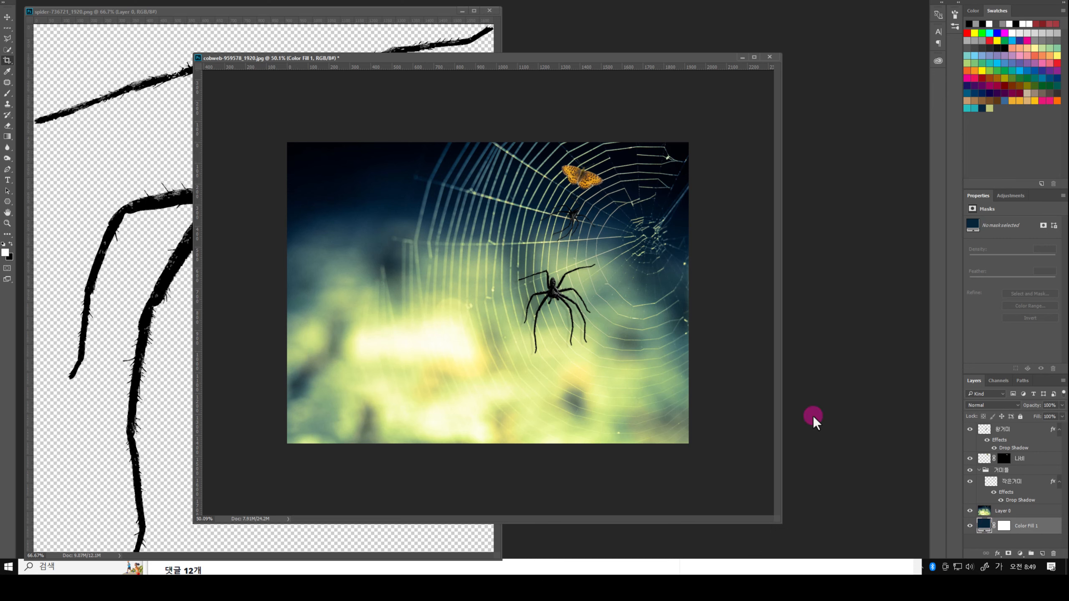
# Step: Extend the canvas downward with the Crop tool to about twice the photo's height
pyautogui.click(8, 60)
pyautogui.moveTo(490, 443); pyautogui.dragTo(490, 505)
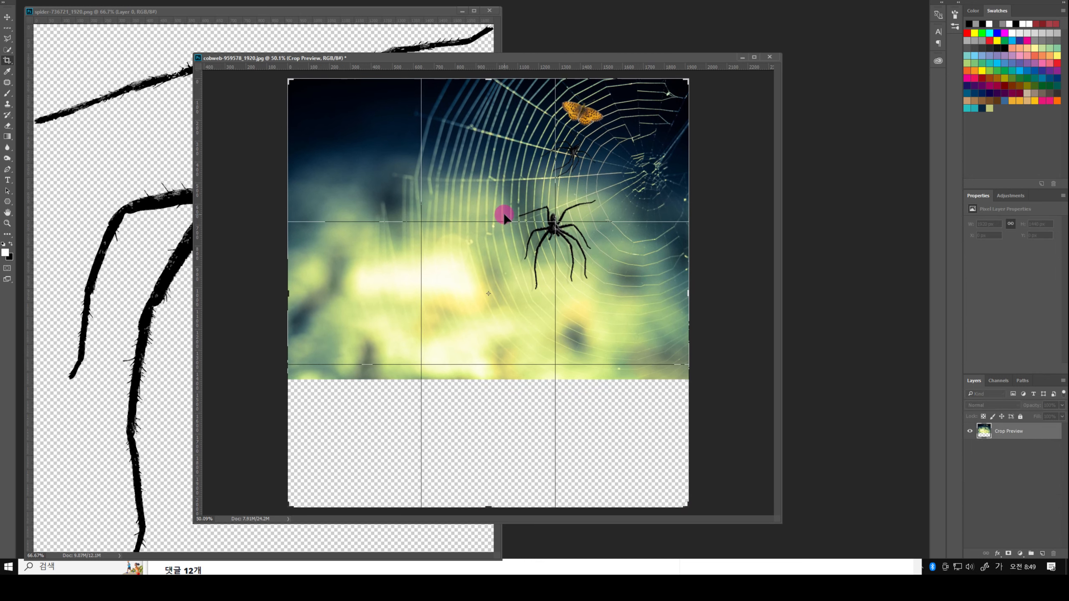
pyautogui.scroll(-3, 468, 241)
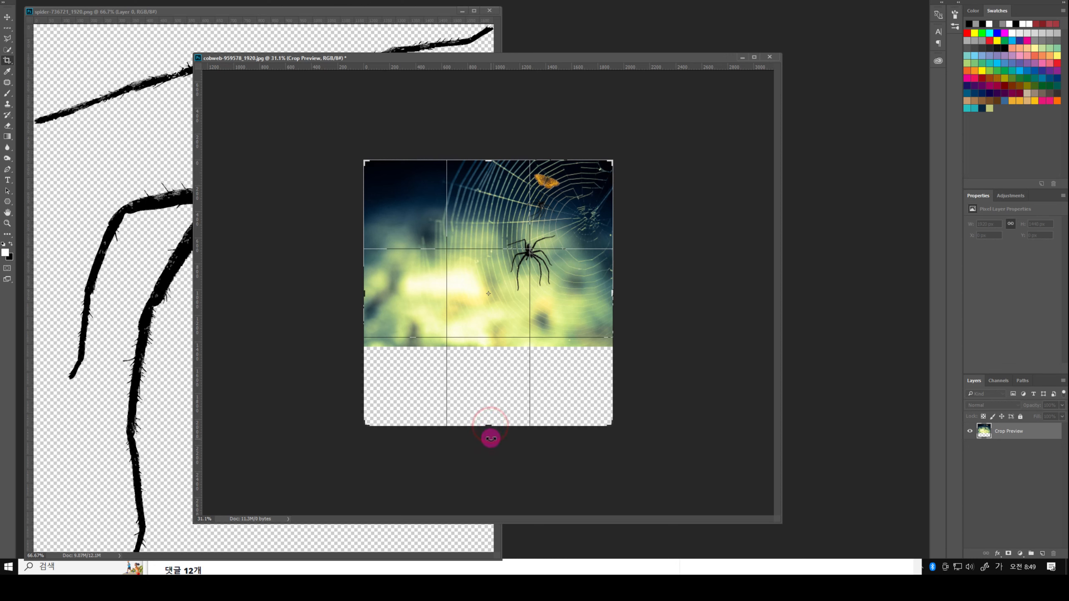
pyautogui.moveTo(488, 427); pyautogui.dragTo(487, 481)
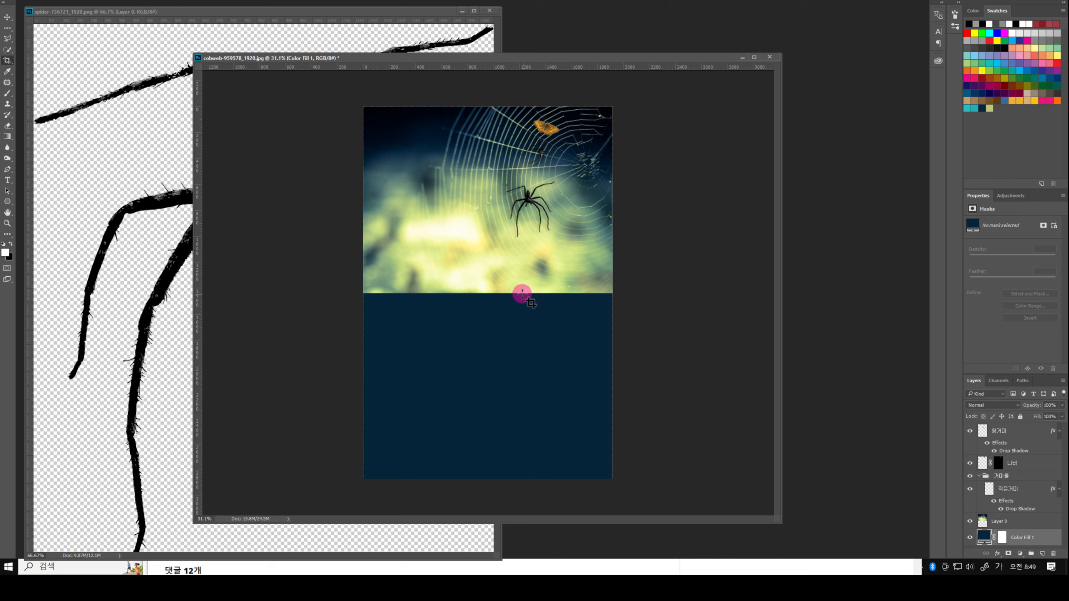
# Step: Rename the cobweb photo's layer to 거미줄 and add a layer mask to it
pyautogui.click(1020, 523)
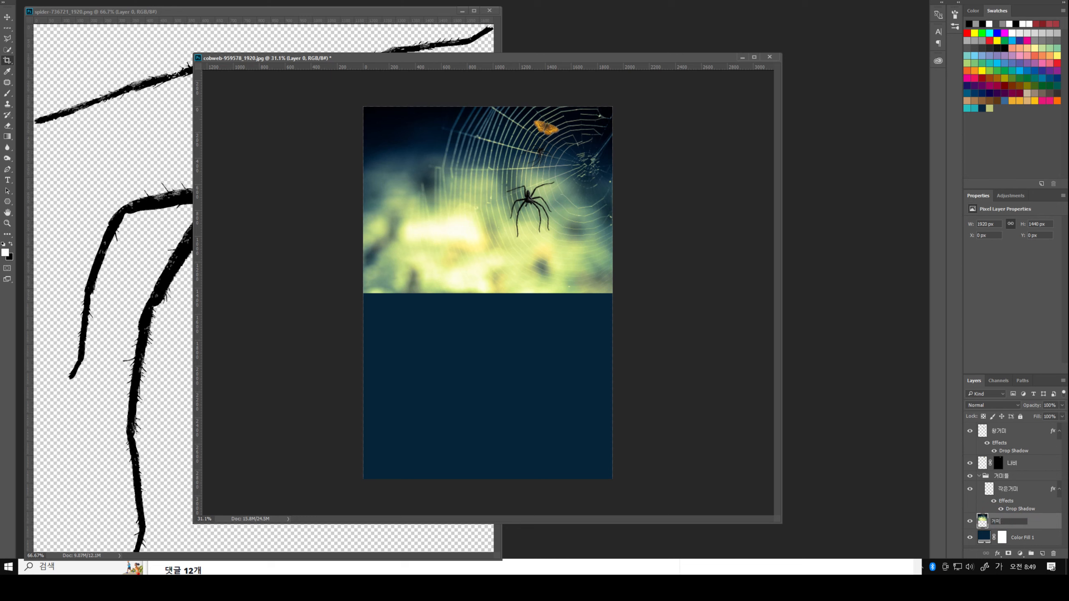
pyautogui.press('Return')
pyautogui.doubleClick(1000, 522)
pyautogui.click(1009, 554)
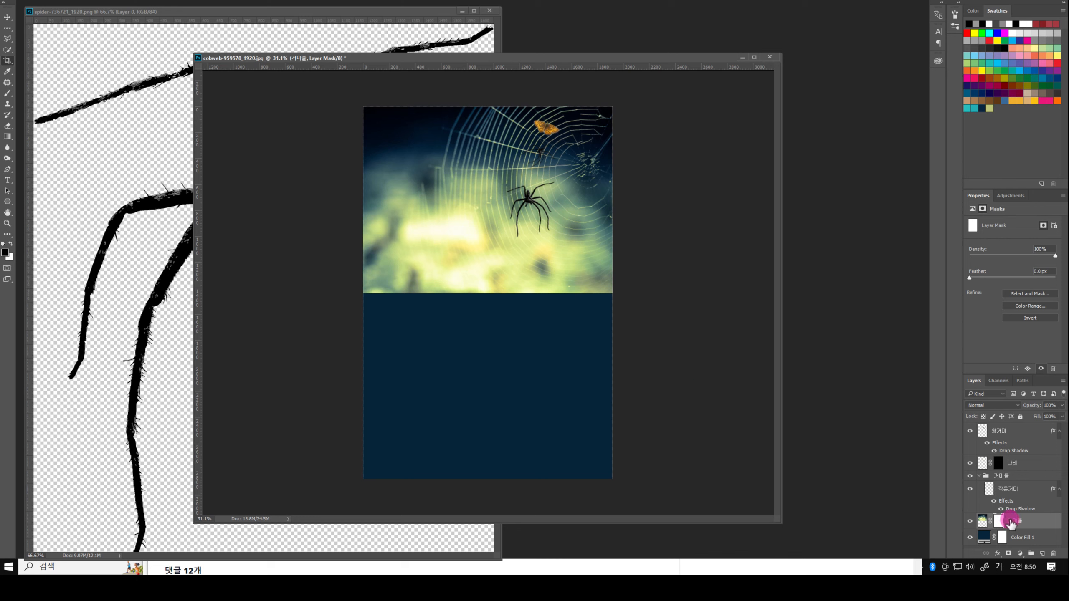
# Step: Brush black along the photo's lower edge on the 거미줄 mask to hide it, and restore the edge with white
pyautogui.click(999, 522)
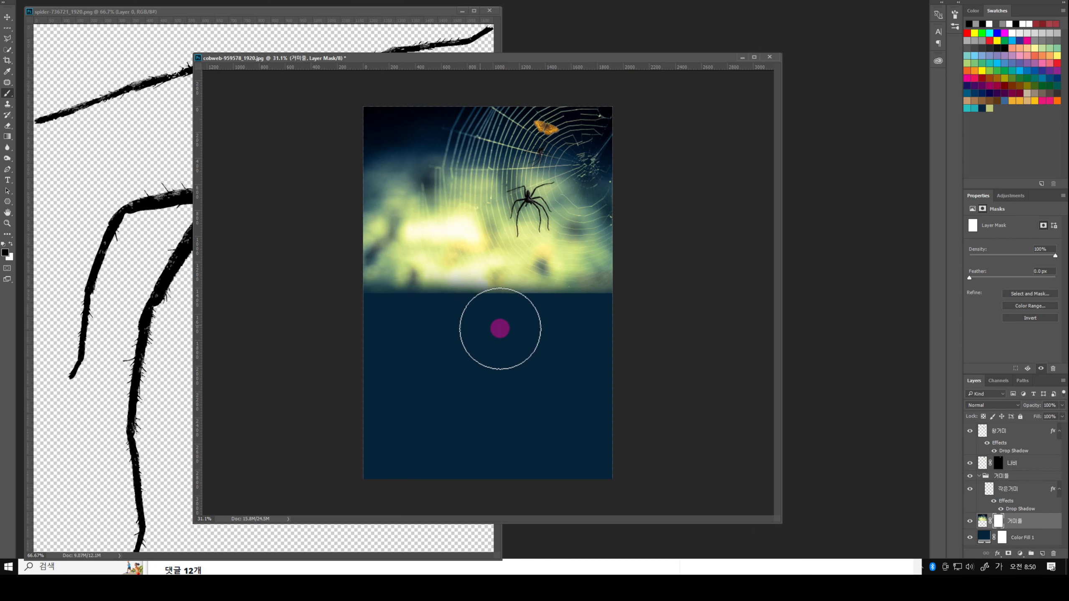
pyautogui.moveTo(651, 311)
pyautogui.mouseDown()
pyautogui.moveTo(281, 309)
pyautogui.moveTo(686, 310)
pyautogui.mouseUp()
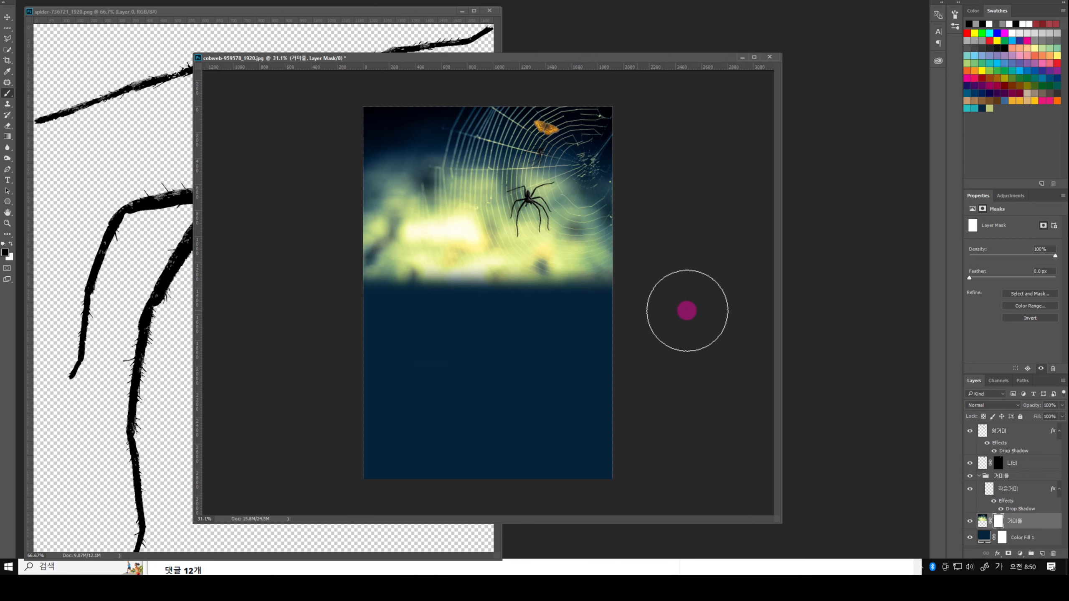
pyautogui.click(10, 244)
pyautogui.moveTo(297, 285); pyautogui.dragTo(641, 287)
pyautogui.moveTo(640, 287); pyautogui.dragTo(339, 294)
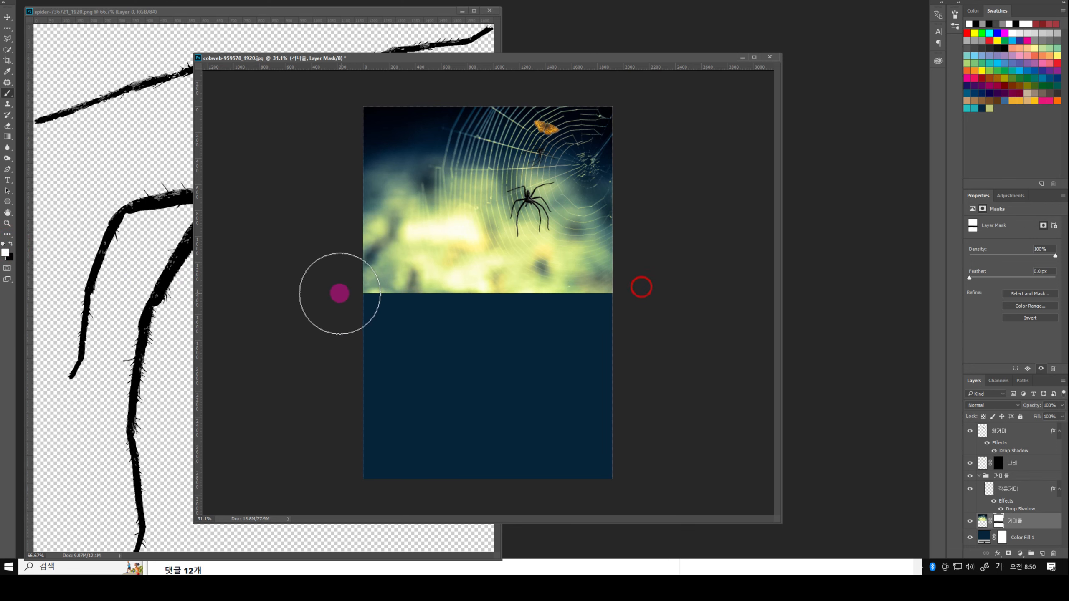
# Step: Hide the photo's lower edge again with a black stroke on its mask, and bring it back with white strokes
pyautogui.click(10, 244)
pyautogui.moveTo(330, 316)
pyautogui.mouseDown()
pyautogui.moveTo(651, 306)
pyautogui.moveTo(317, 299)
pyautogui.moveTo(649, 312)
pyautogui.moveTo(355, 304)
pyautogui.moveTo(644, 305)
pyautogui.moveTo(504, 319)
pyautogui.mouseUp()
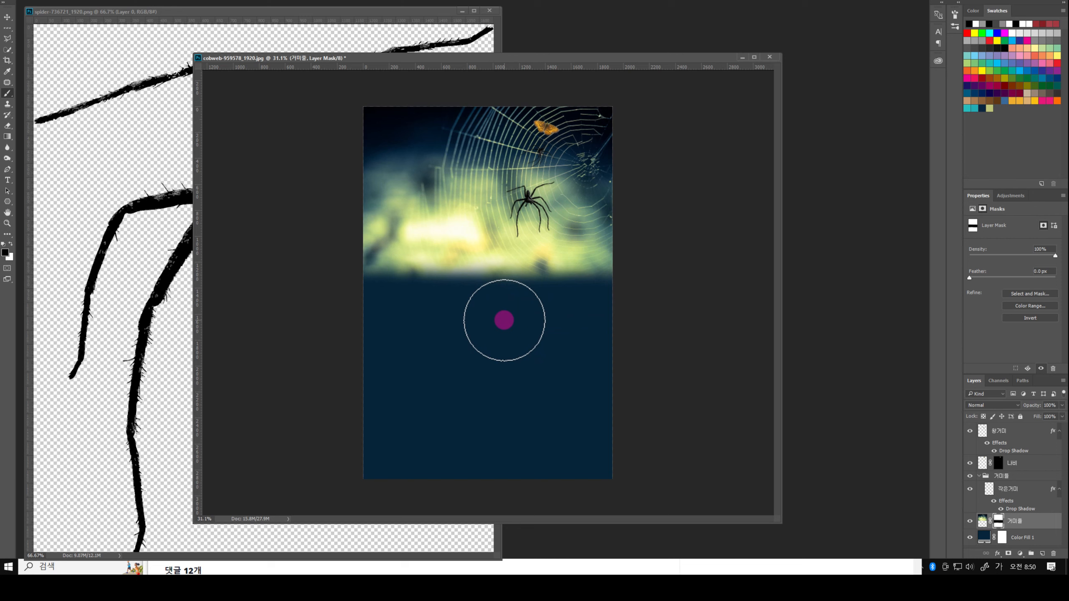
pyautogui.click(10, 244)
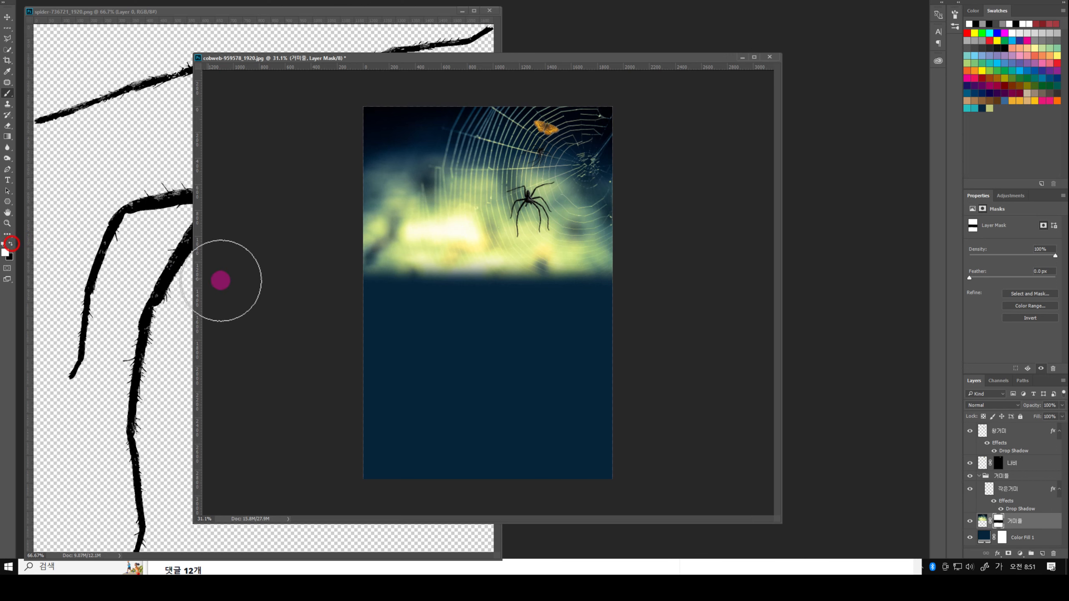
pyautogui.moveTo(220, 279)
pyautogui.mouseDown()
pyautogui.moveTo(310, 280)
pyautogui.moveTo(327, 267)
pyautogui.moveTo(665, 271)
pyautogui.mouseUp()
pyautogui.moveTo(664, 273); pyautogui.dragTo(321, 287)
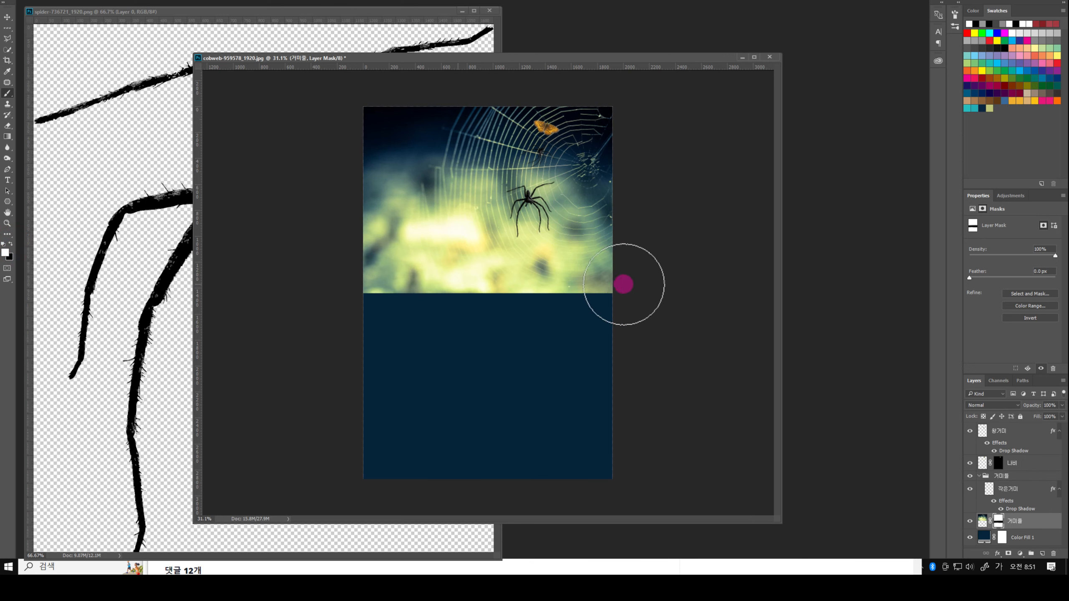
# Step: Paint black just below the photo's lower edge on the 거미줄 mask and undo that stroke
pyautogui.click(11, 243)
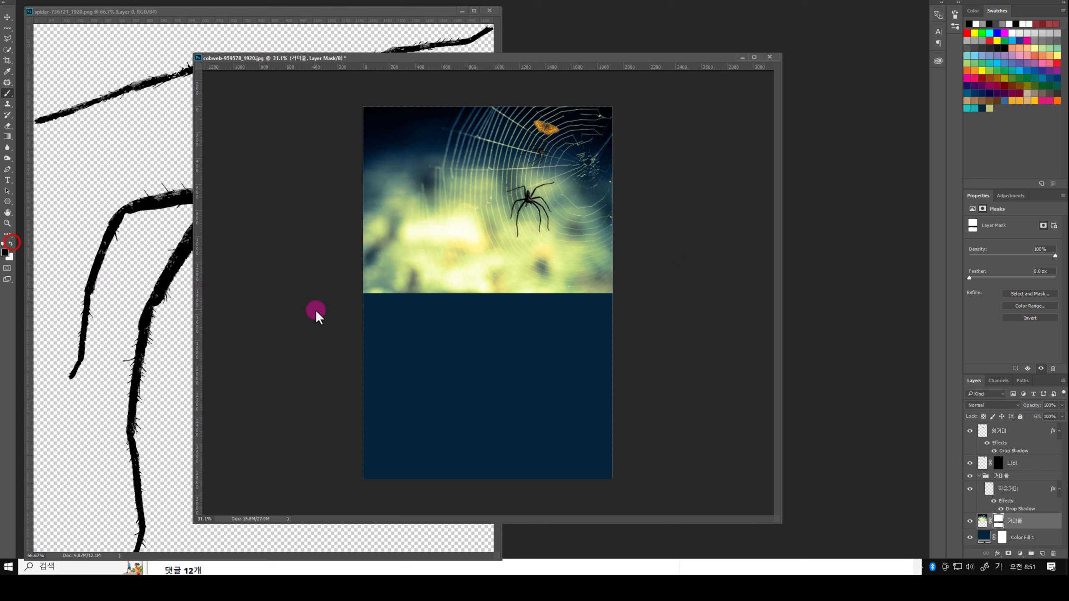
pyautogui.moveTo(313, 308)
pyautogui.mouseDown()
pyautogui.moveTo(649, 307)
pyautogui.moveTo(292, 298)
pyautogui.moveTo(620, 298)
pyautogui.moveTo(307, 311)
pyautogui.moveTo(752, 322)
pyautogui.mouseUp()
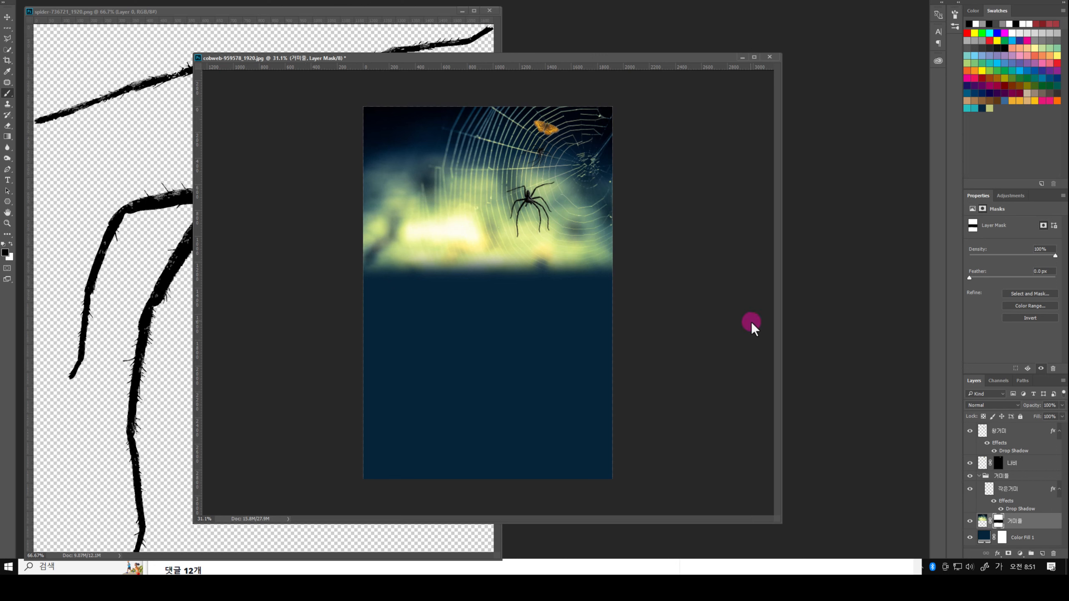
pyautogui.hotkey('ctrl', 'z')
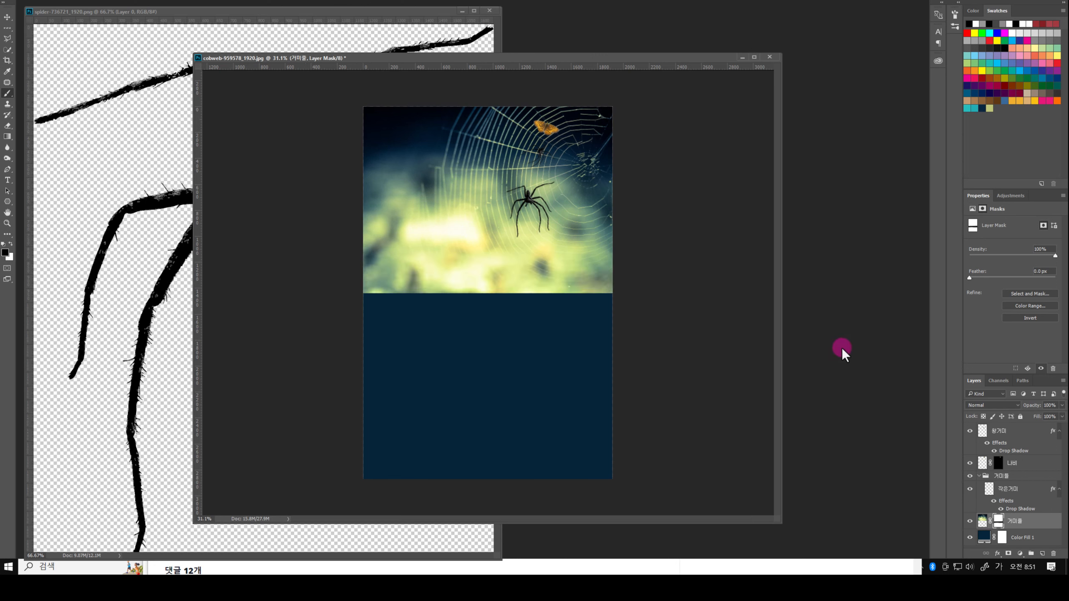
# Step: Replace the brushed mask on the 거미줄 layer with a fresh white layer mask
pyautogui.click(998, 521)
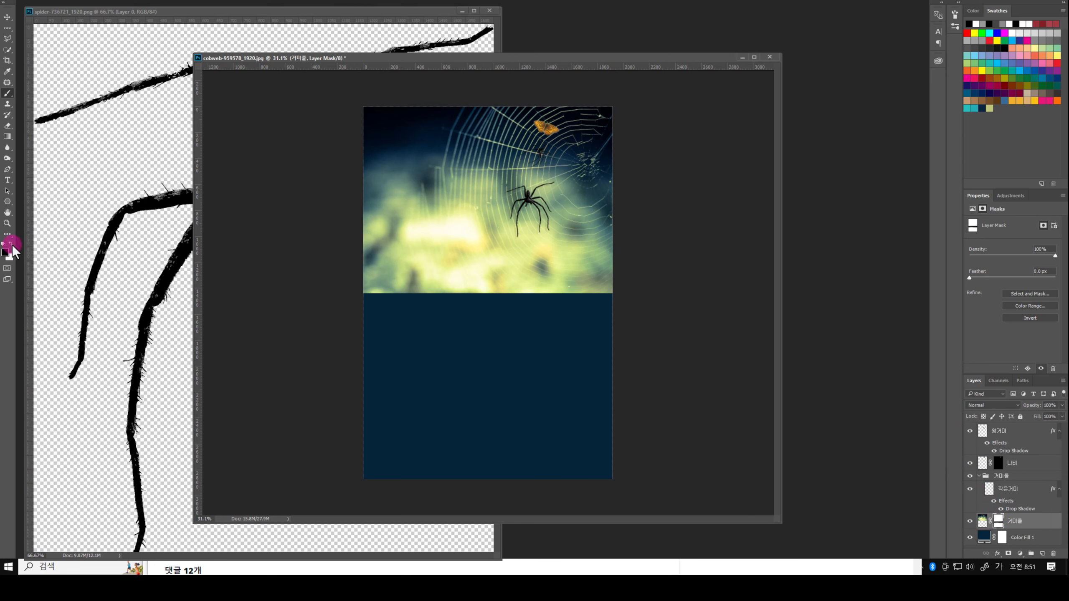
pyautogui.click(999, 522)
pyautogui.click(1000, 520)
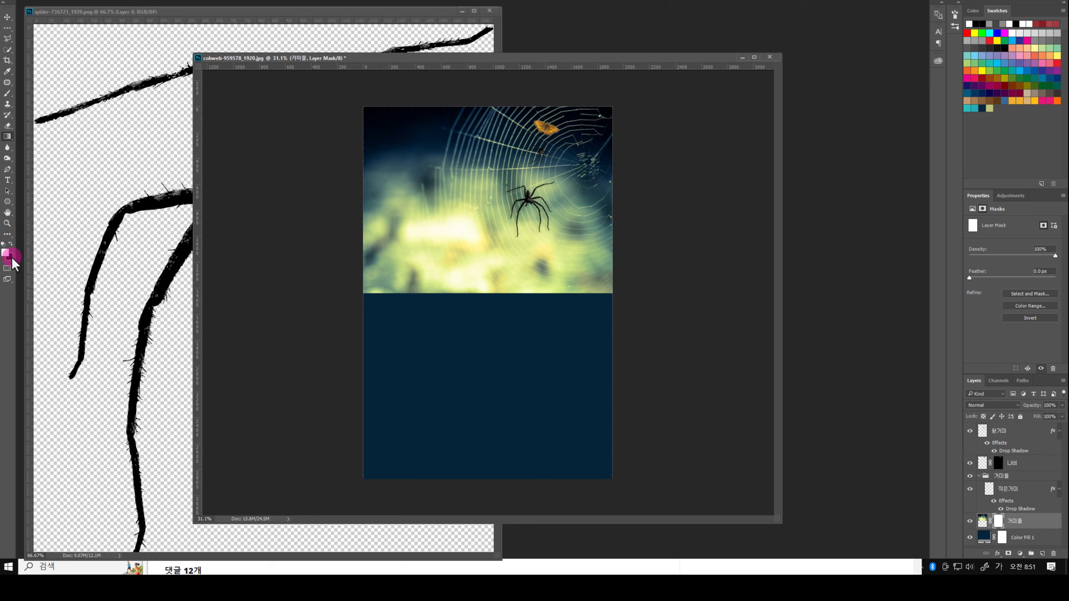
# Step: Fade the photo's lower part into the dark blue with a vertical white-to-black gradient on the 거미줄 mask, trying several lengths
pyautogui.click(3, 244)
pyautogui.moveTo(495, 225); pyautogui.dragTo(491, 274)
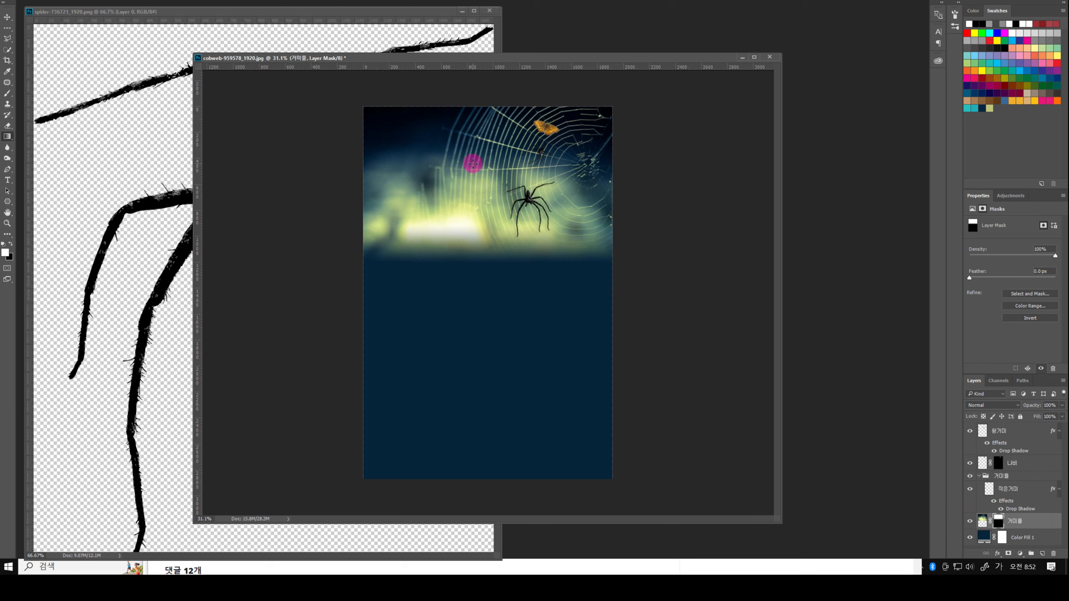
pyautogui.moveTo(475, 154); pyautogui.dragTo(473, 276)
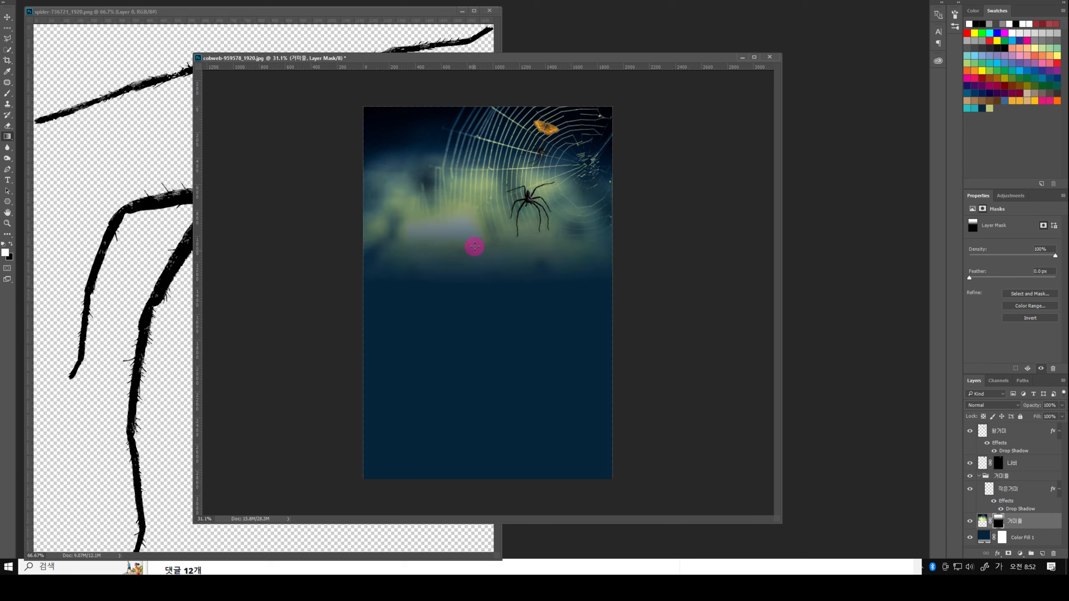
pyautogui.moveTo(478, 207); pyautogui.dragTo(481, 277)
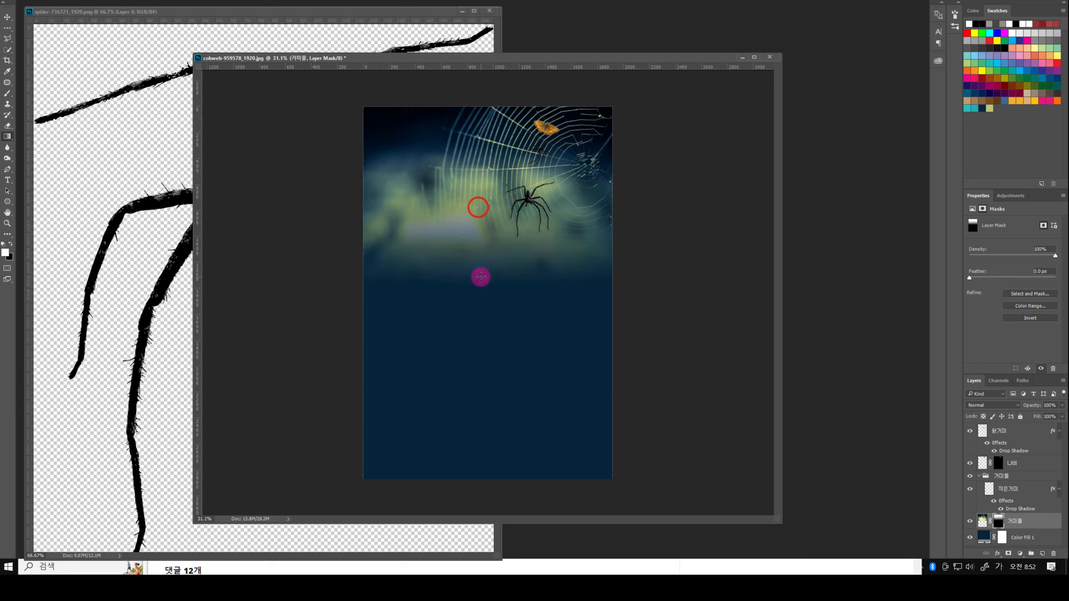
pyautogui.click(479, 252)
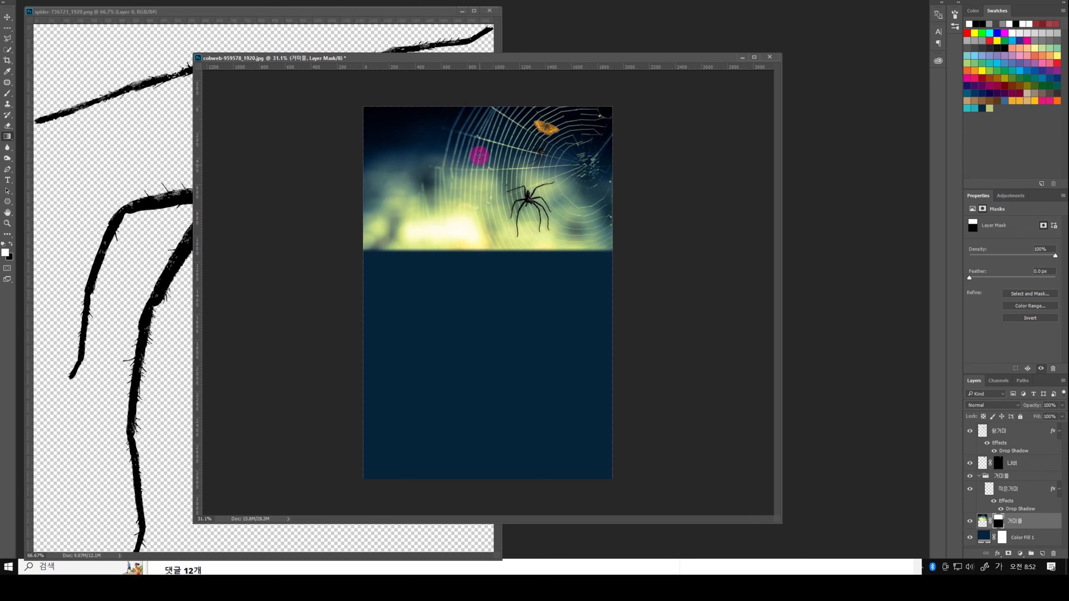
pyautogui.moveTo(481, 141); pyautogui.dragTo(475, 303)
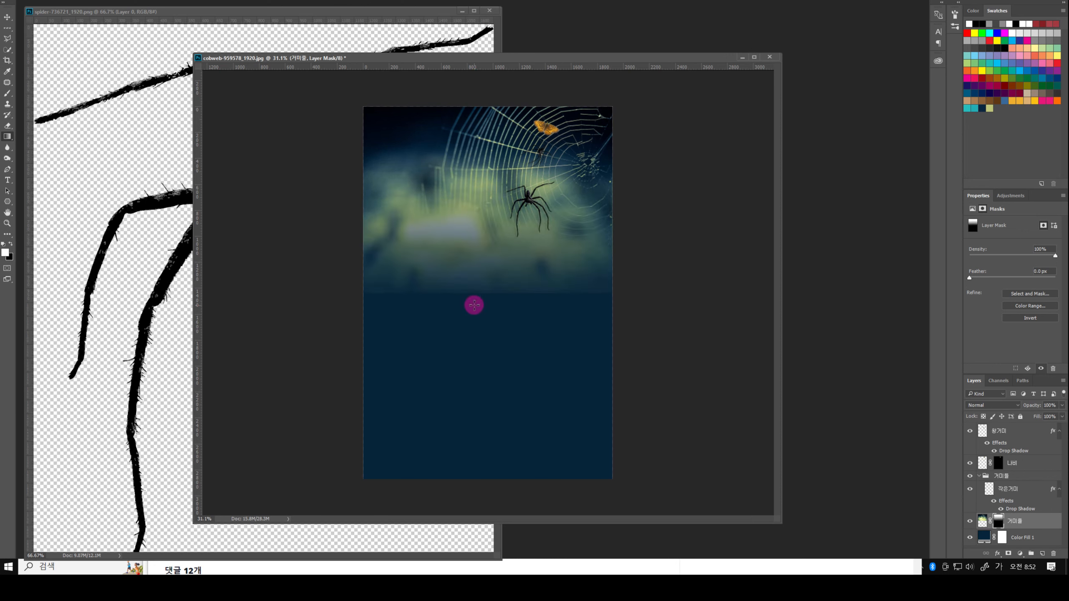
pyautogui.moveTo(479, 179); pyautogui.dragTo(476, 286)
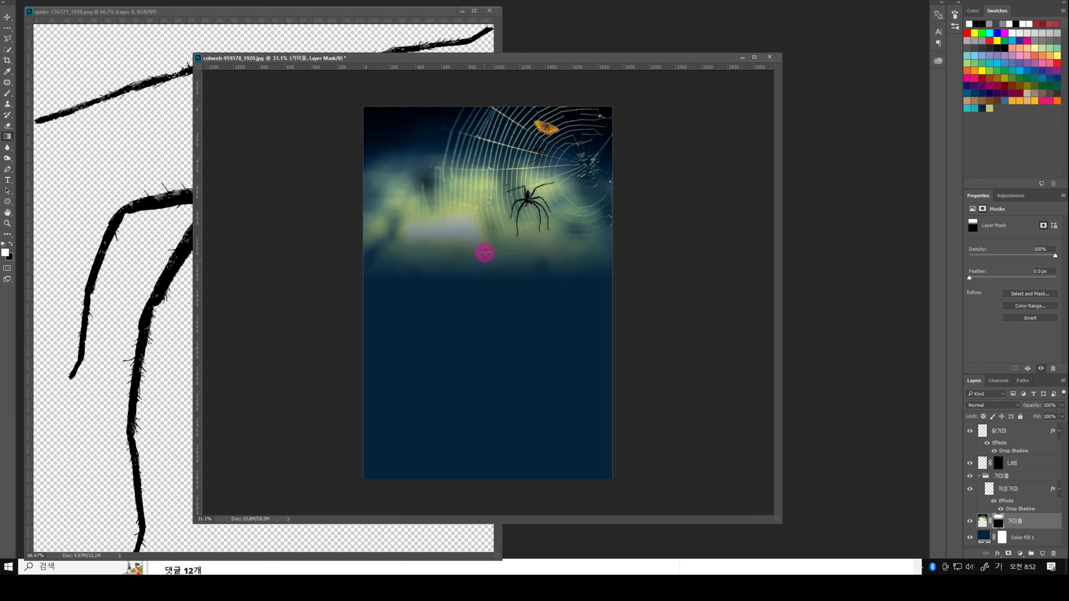
# Step: Redraw the vertical white-to-black gradient on the 거미줄 mask twice, and inspect the mask on its own in black and white
pyautogui.moveTo(488, 204); pyautogui.dragTo(489, 288)
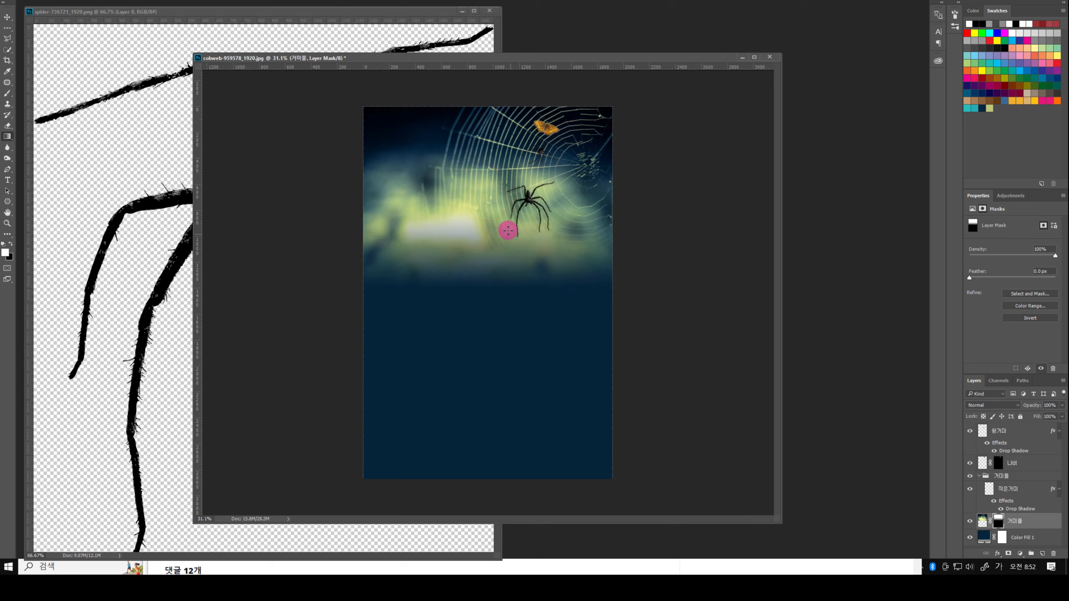
pyautogui.moveTo(500, 198); pyautogui.dragTo(500, 287)
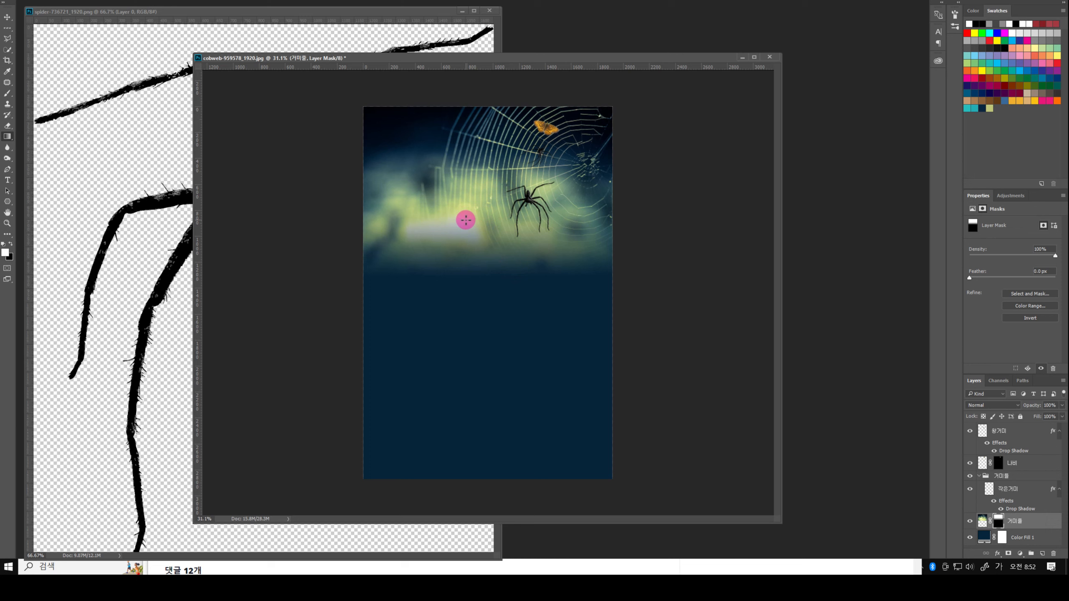
pyautogui.keyDown('alt'); pyautogui.click(998, 521); pyautogui.keyUp('alt')
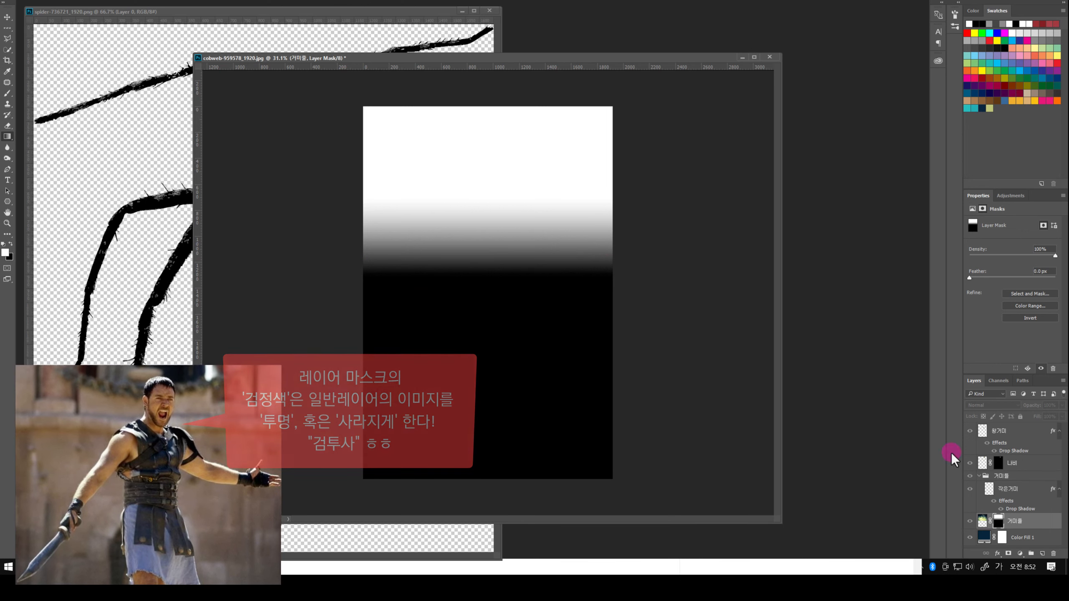
pyautogui.keyDown('alt'); pyautogui.click(999, 522); pyautogui.keyUp('alt')
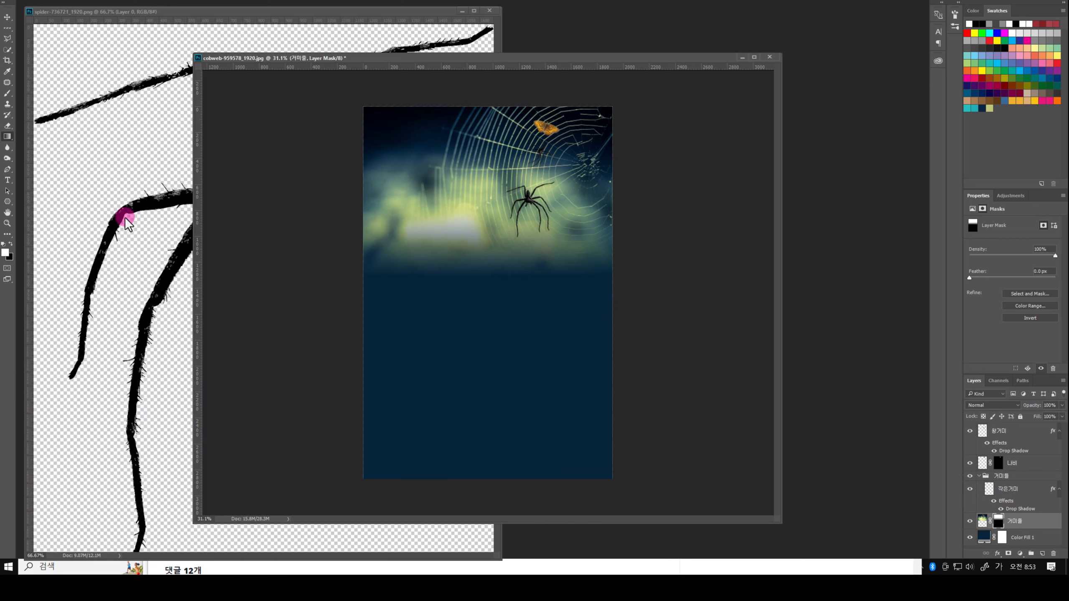
# Step: Paint out the photo's left side on the 거미줄 mask with a soft black brush
pyautogui.click(5, 94)
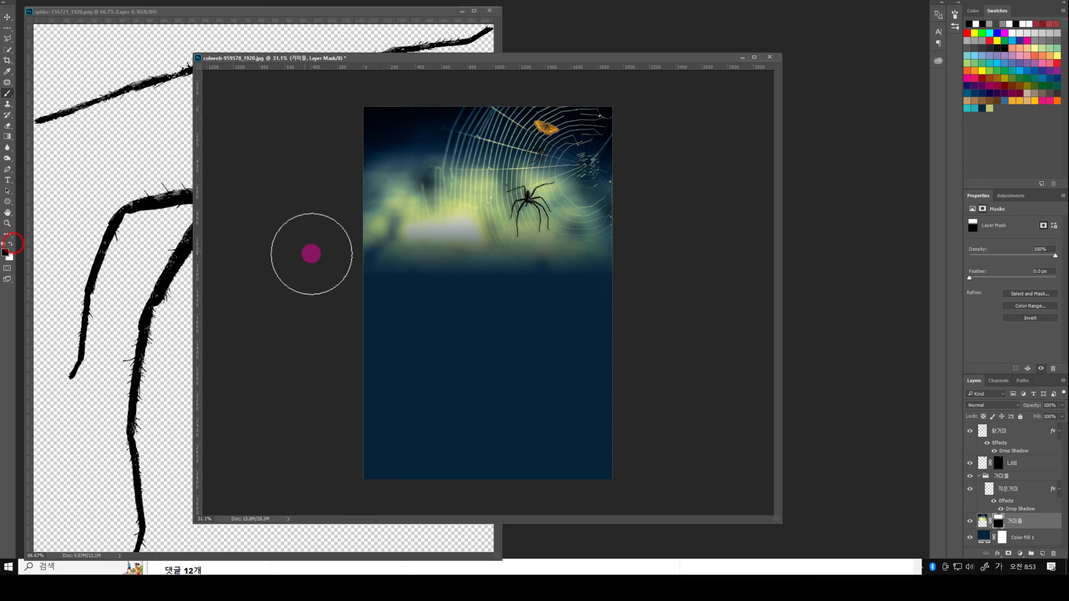
pyautogui.rightClick(44, 3)
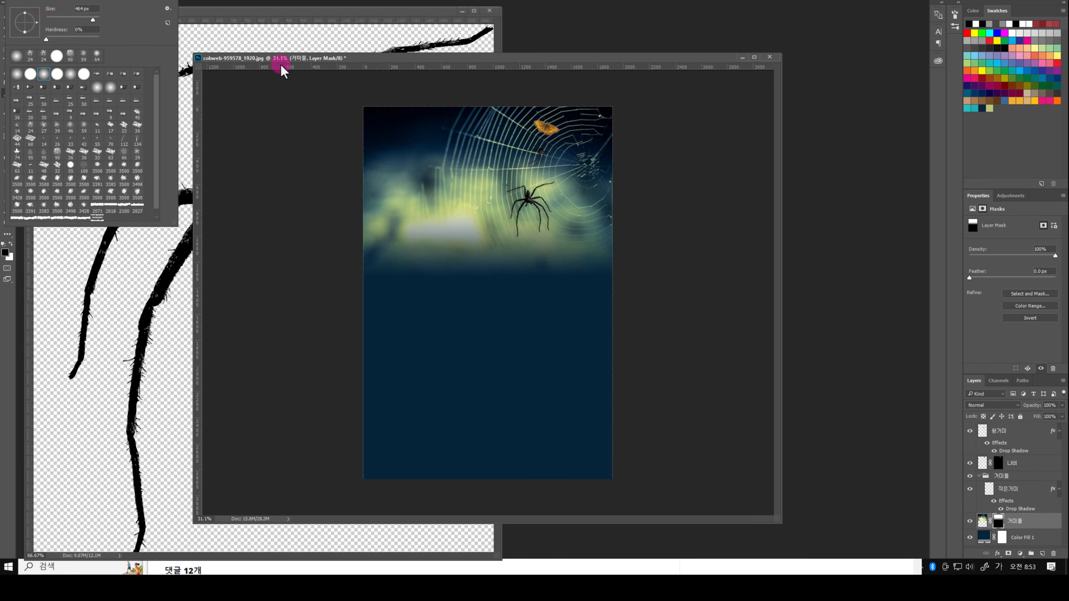
pyautogui.click(301, 62)
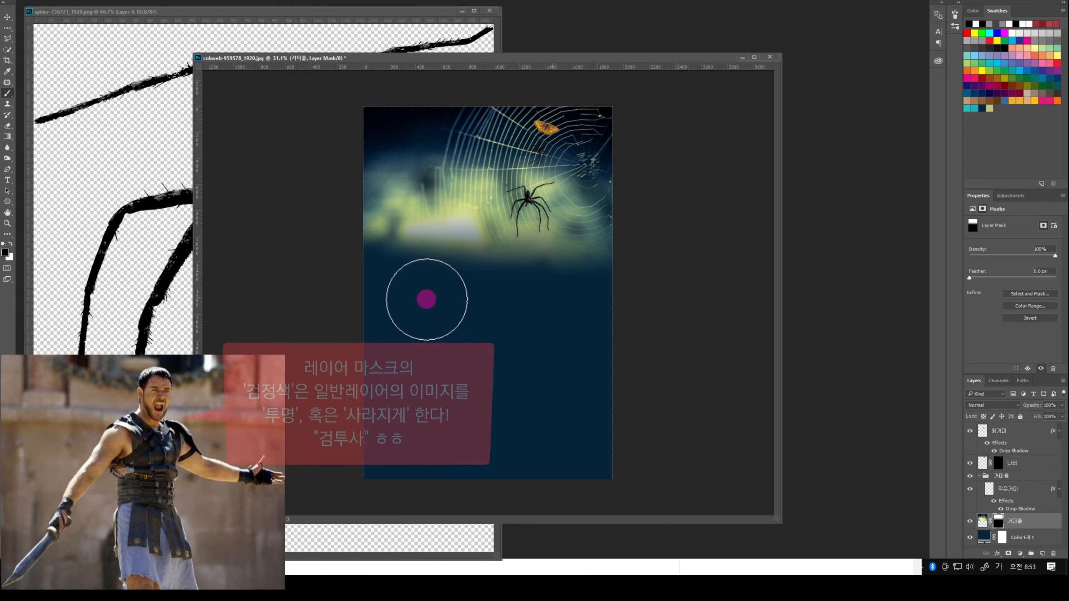
pyautogui.moveTo(377, 286)
pyautogui.mouseDown()
pyautogui.moveTo(358, 79)
pyautogui.moveTo(362, 206)
pyautogui.moveTo(379, 115)
pyautogui.moveTo(382, 308)
pyautogui.moveTo(403, 134)
pyautogui.moveTo(429, 235)
pyautogui.mouseUp()
pyautogui.moveTo(405, 99); pyautogui.dragTo(465, 319)
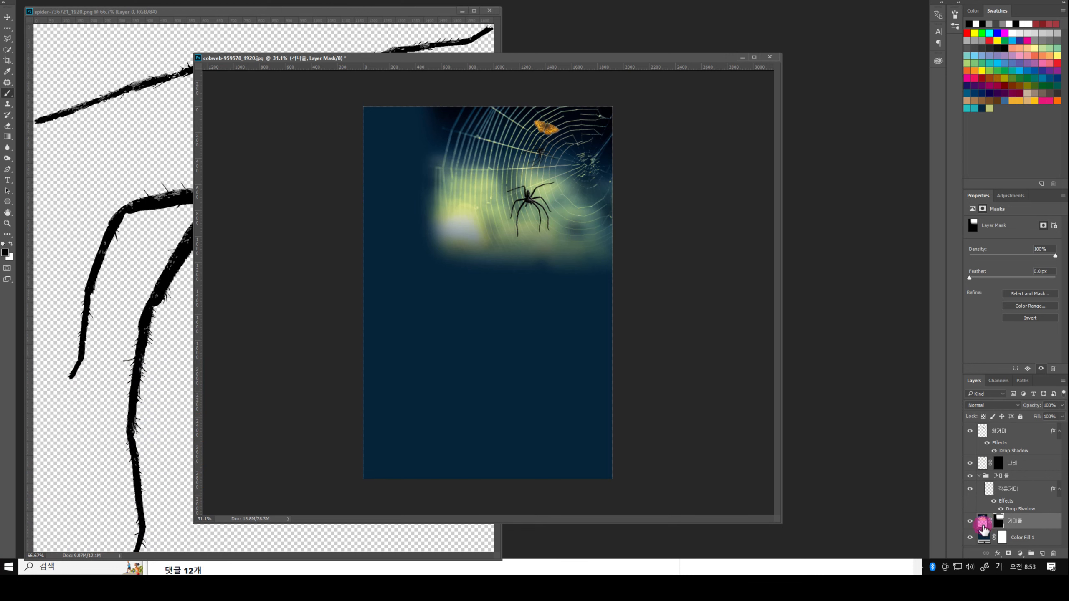
# Step: Refill the 거미줄 mask with white and fade the photo's lower part again with a vertical white-to-black gradient
pyautogui.click(1000, 522)
pyautogui.hotkey('ctrl', 'Delete')
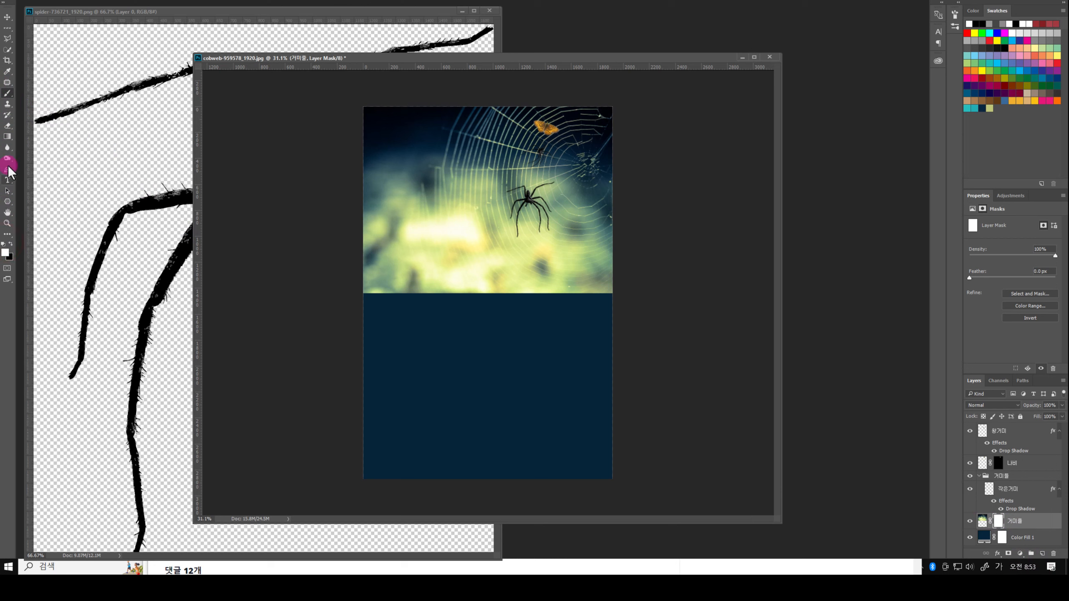
pyautogui.click(8, 136)
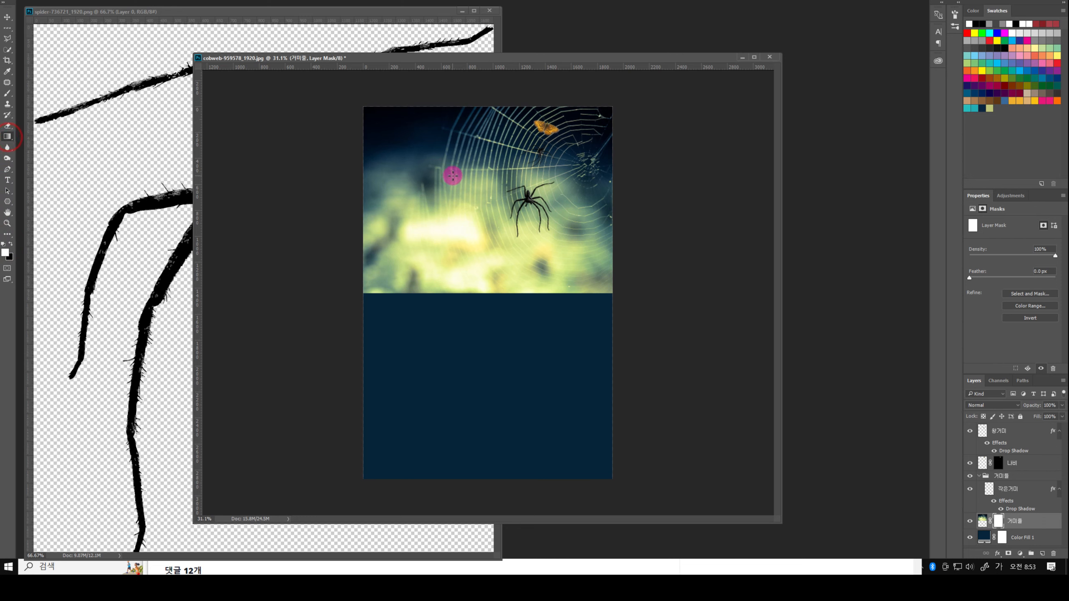
pyautogui.moveTo(466, 199); pyautogui.dragTo(467, 279)
pyautogui.moveTo(470, 182); pyautogui.dragTo(466, 287)
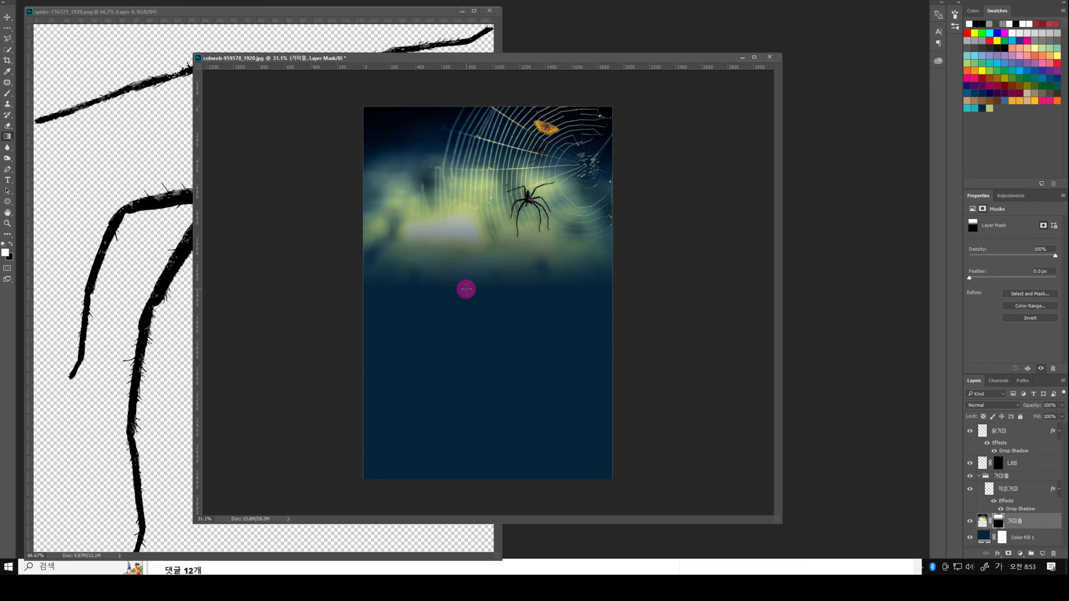
# Step: Open the 김수영 시 거미 PSD and copy its poem text group onto the dark blue area of the cobweb document
pyautogui.doubleClick(560, 29)
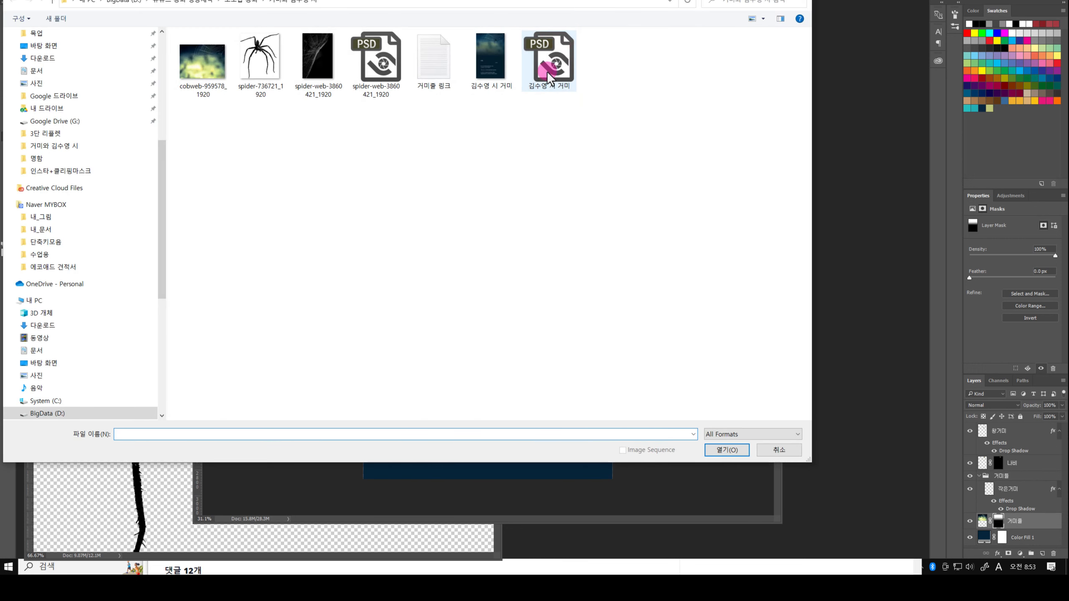
pyautogui.doubleClick(550, 56)
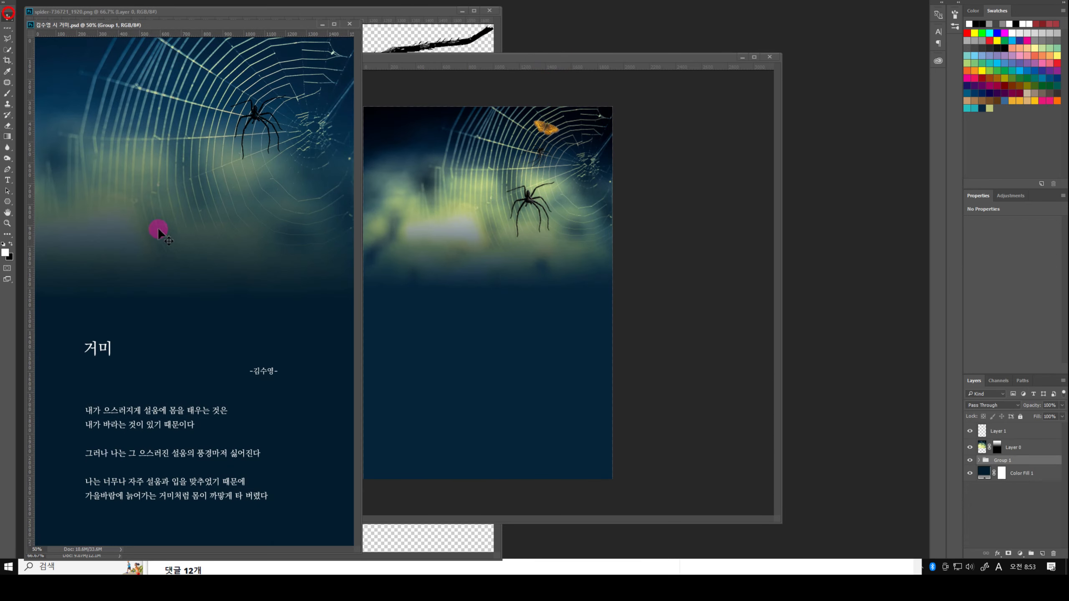
pyautogui.moveTo(175, 419); pyautogui.dragTo(471, 381)
# Step: Enlarge the poem text group proportionally and centre it horizontally on the dark blue area
pyautogui.hotkey('ctrl', 't')
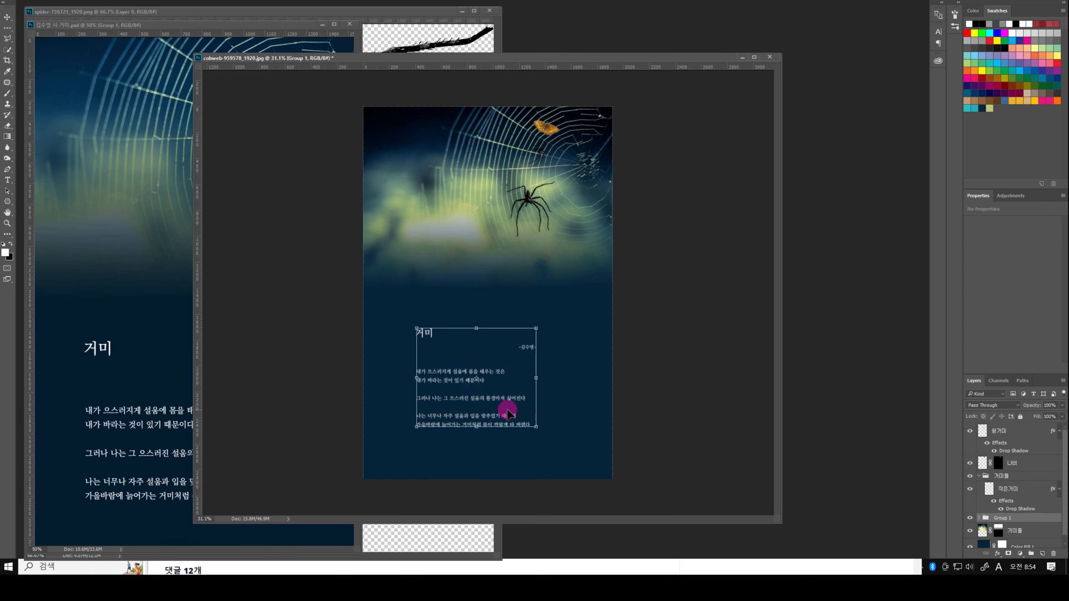
pyautogui.moveTo(536, 427); pyautogui.dragTo(515, 430)
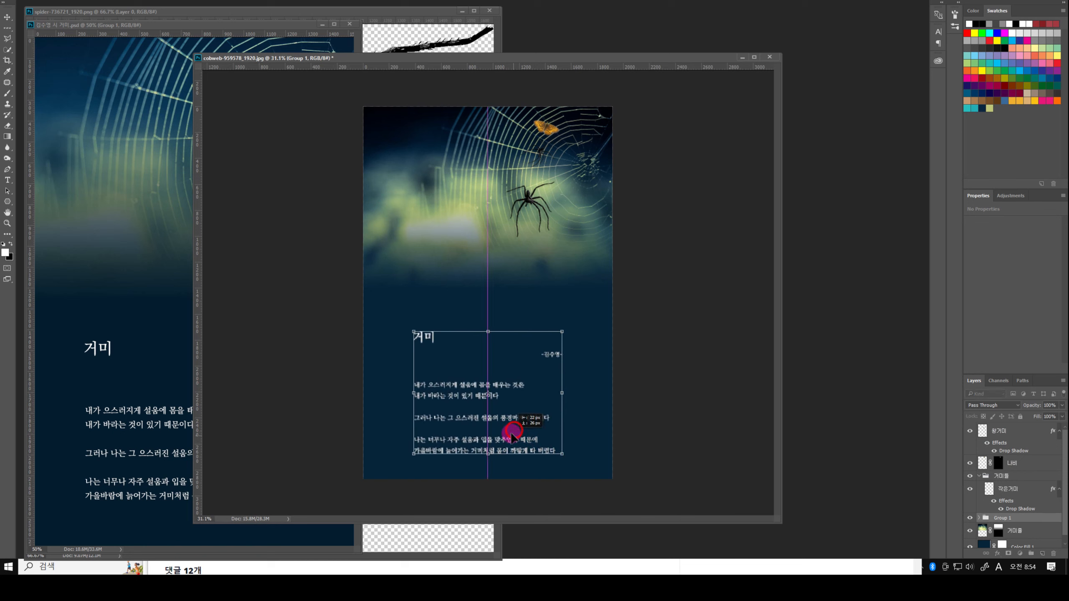
pyautogui.click(393, 1)
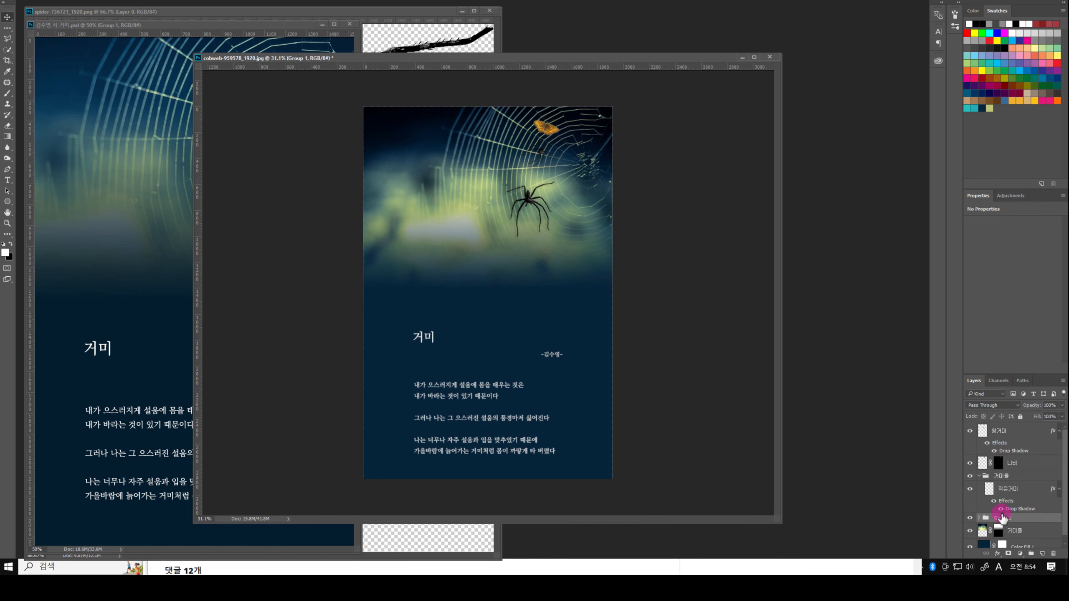
# Step: Move the poem text group above all other layers, rename it 텍스트 and check the text layers inside it
pyautogui.moveTo(1002, 518); pyautogui.dragTo(1009, 426)
pyautogui.click(969, 428)
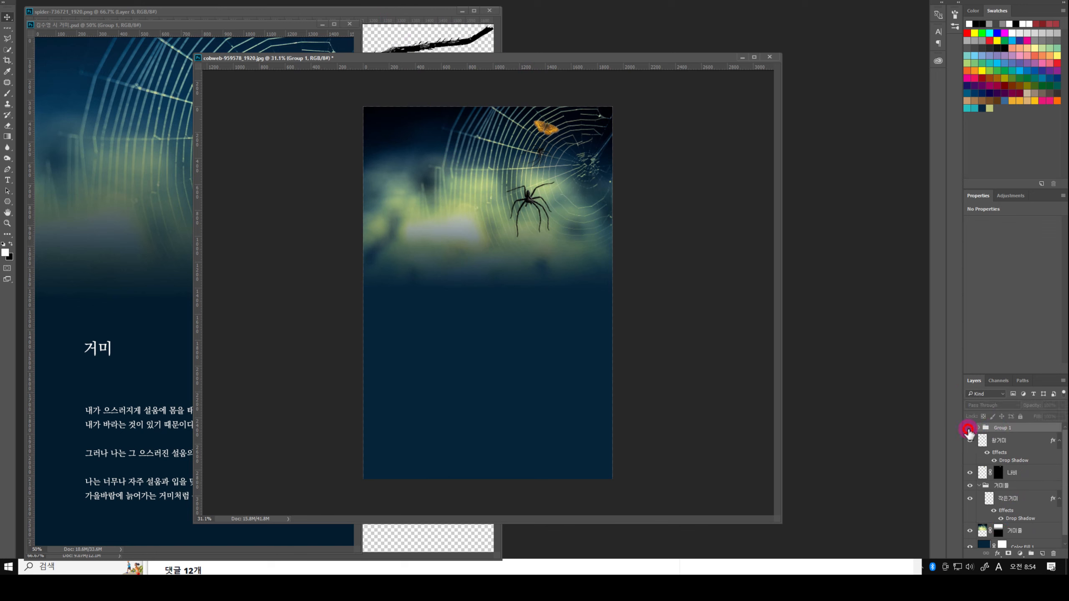
pyautogui.click(969, 428)
pyautogui.doubleClick(1002, 429)
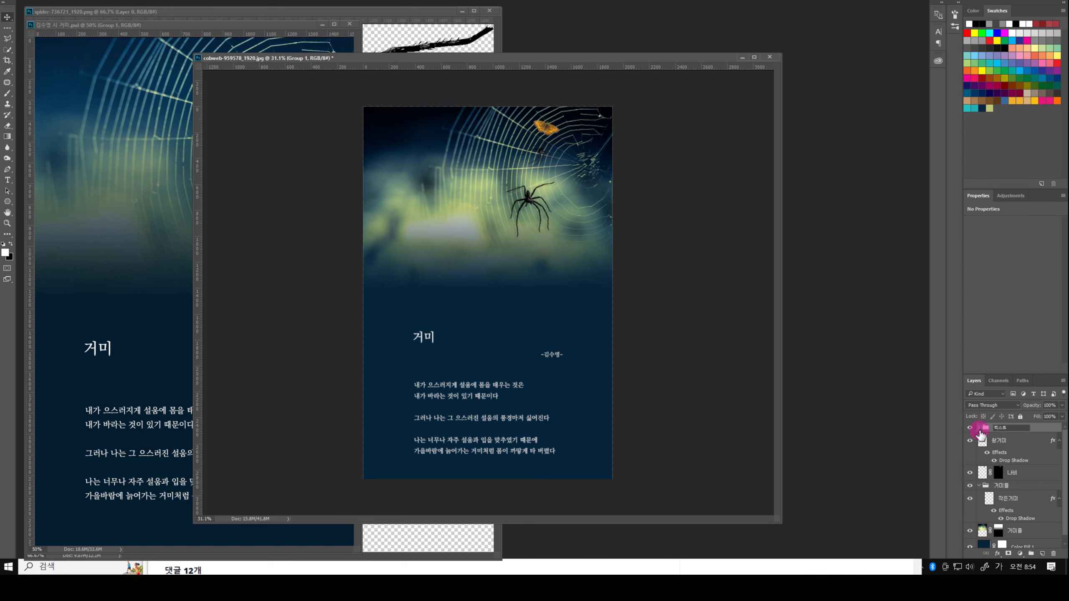
pyautogui.click(977, 428)
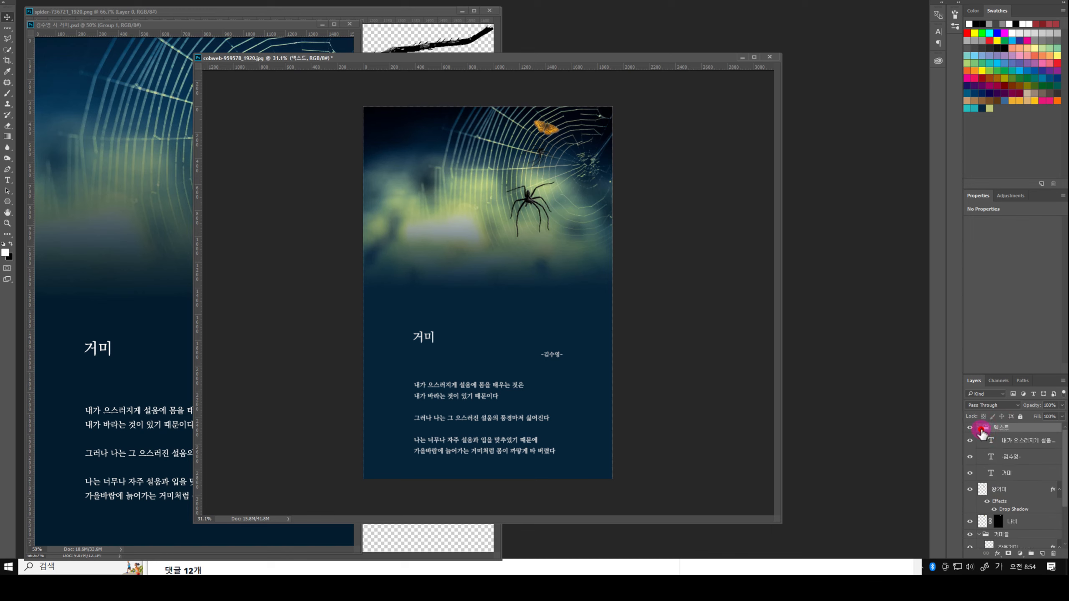
pyautogui.click(978, 428)
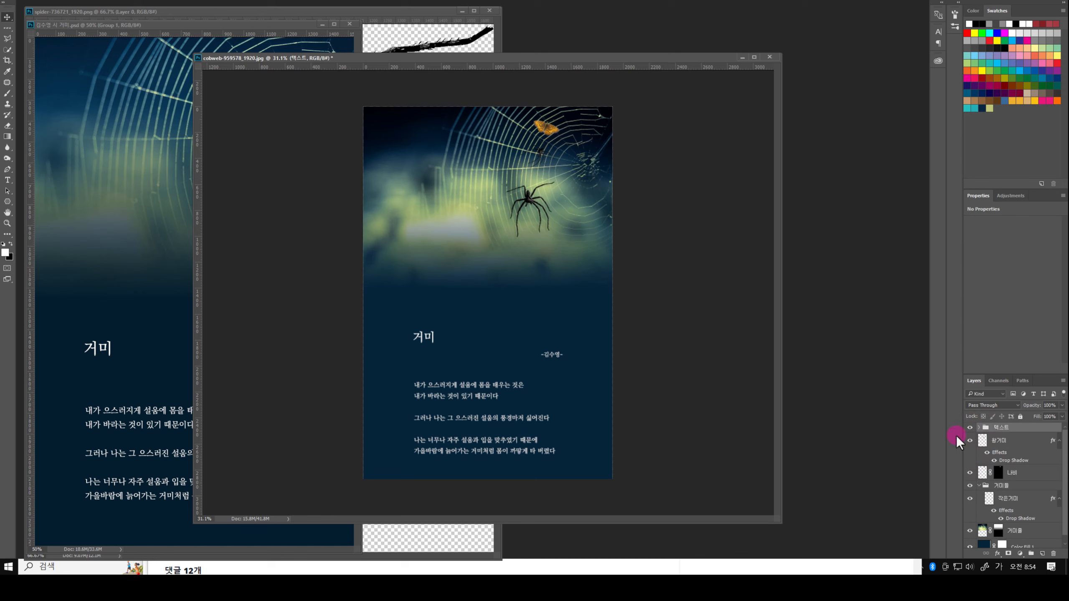
# Step: Move the 텍스트 group slightly up, and shift the author line left to align with the end of the poem's last line
pyautogui.moveTo(503, 384); pyautogui.dragTo(488, 383)
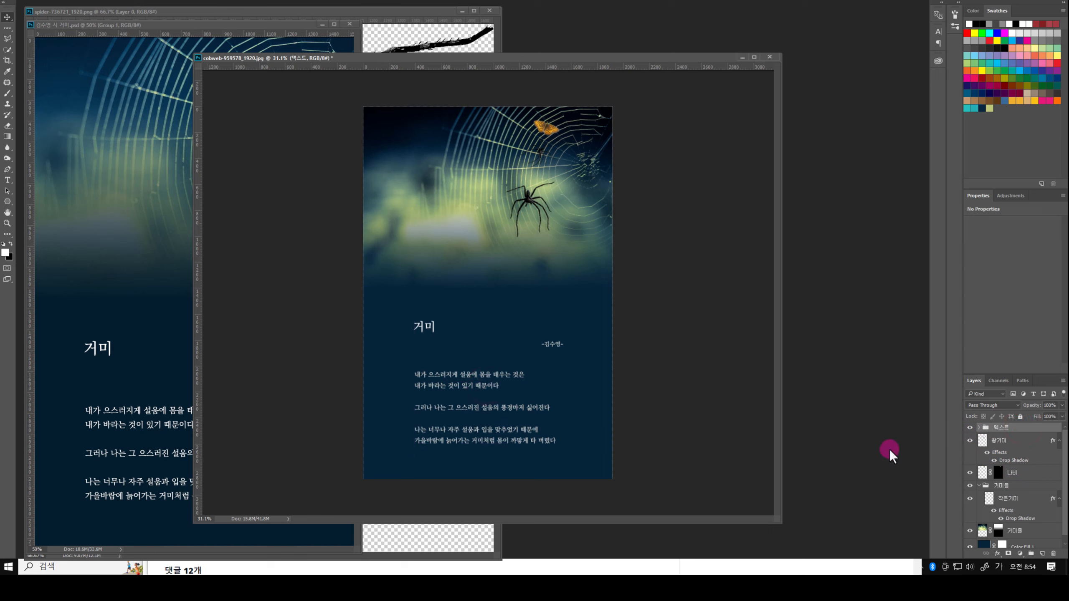
pyautogui.click(978, 428)
pyautogui.click(1018, 461)
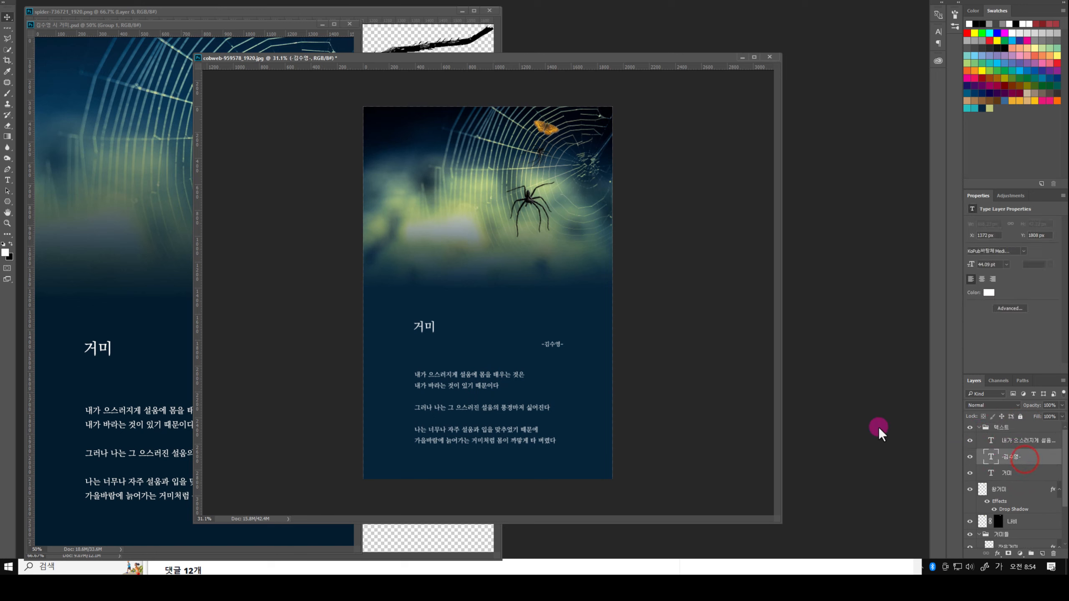
pyautogui.moveTo(555, 349); pyautogui.dragTo(548, 349)
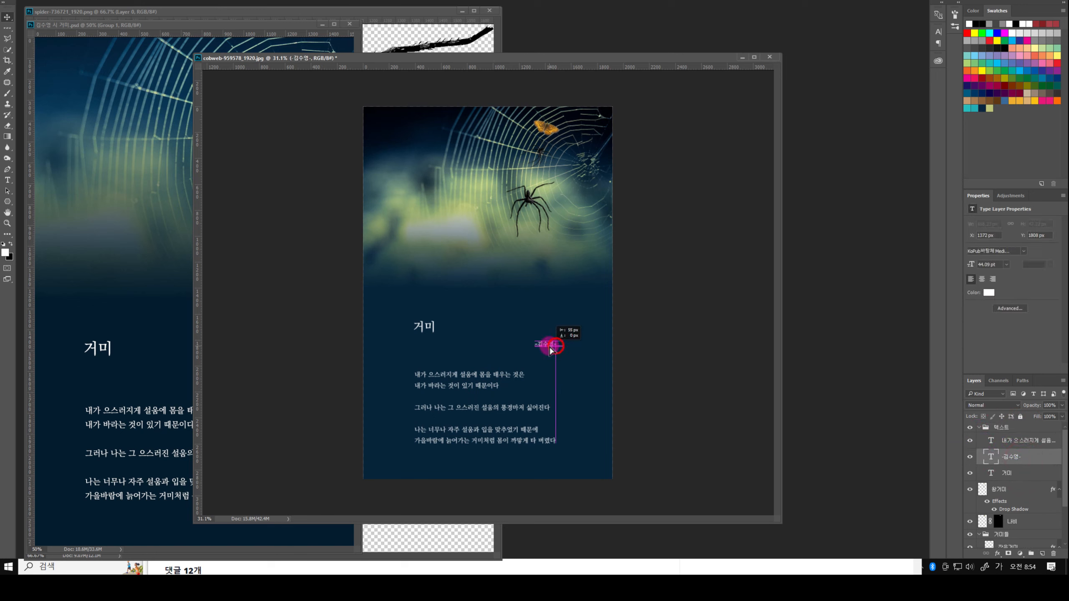